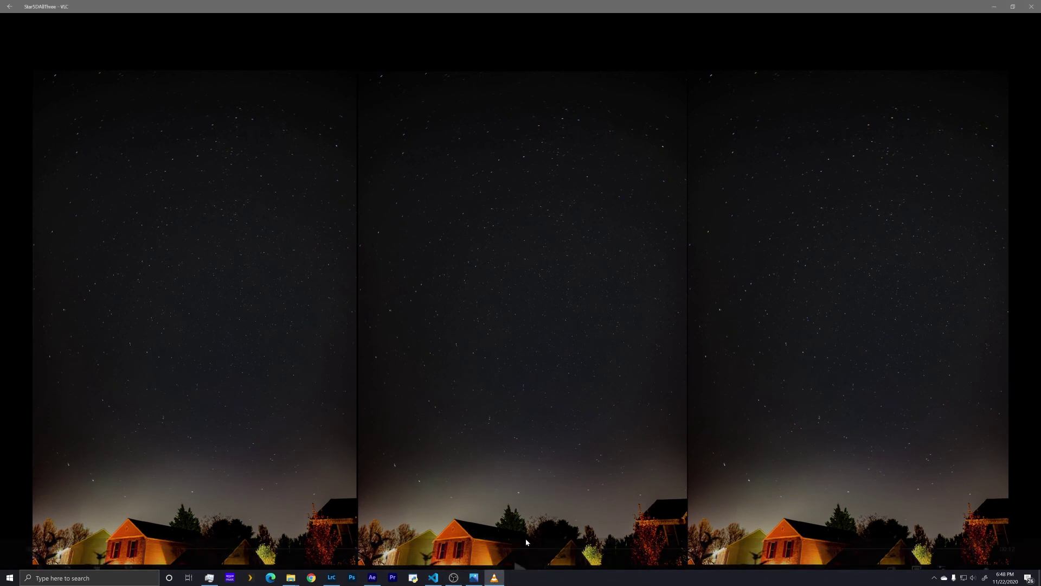
In File Explorer, open the StarTrails Photos folder in Demo and select its full folder path
mouse_move(523, 559)
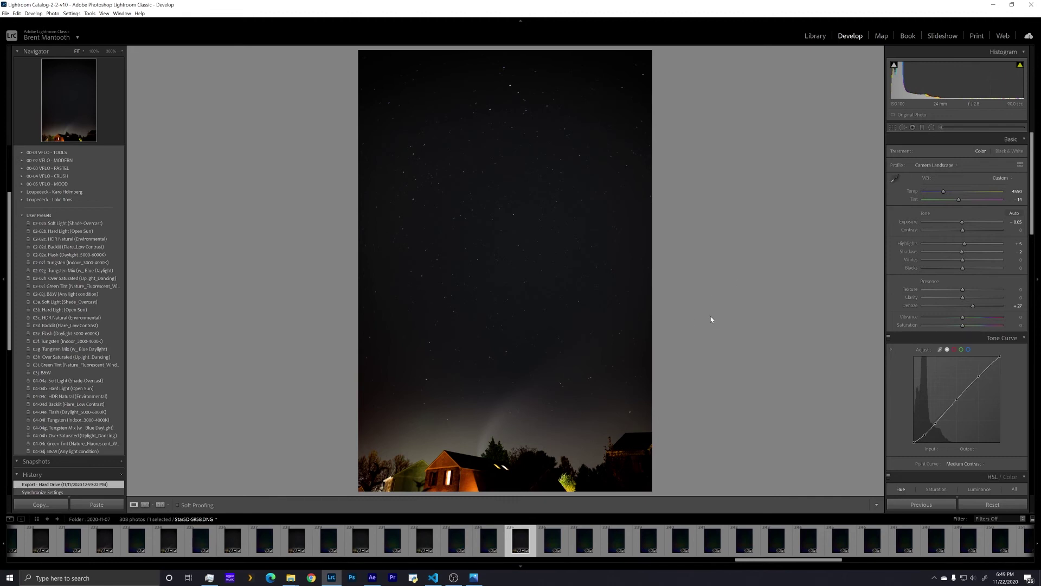
click(291, 578)
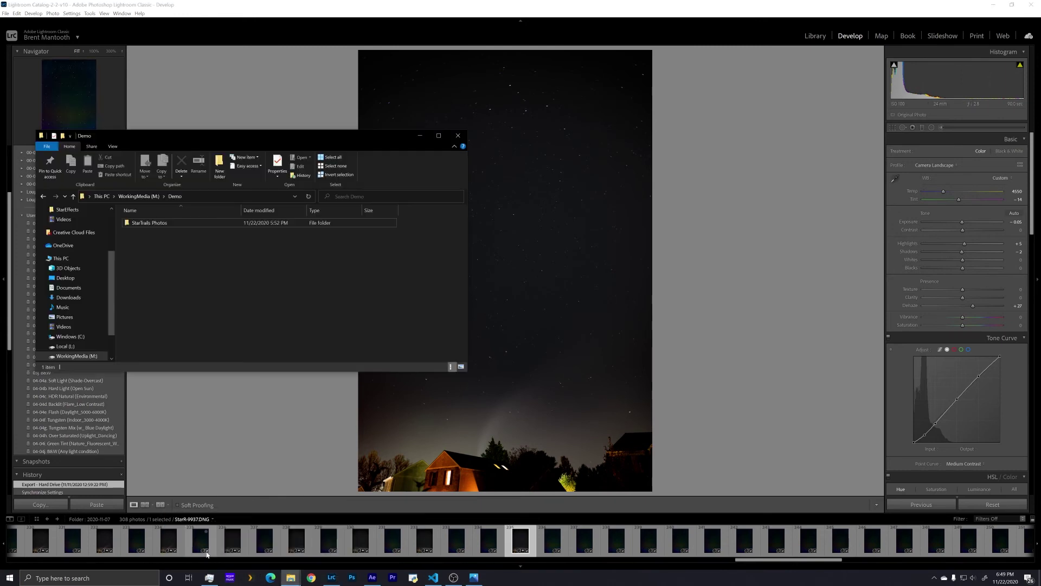
double_click(141, 224)
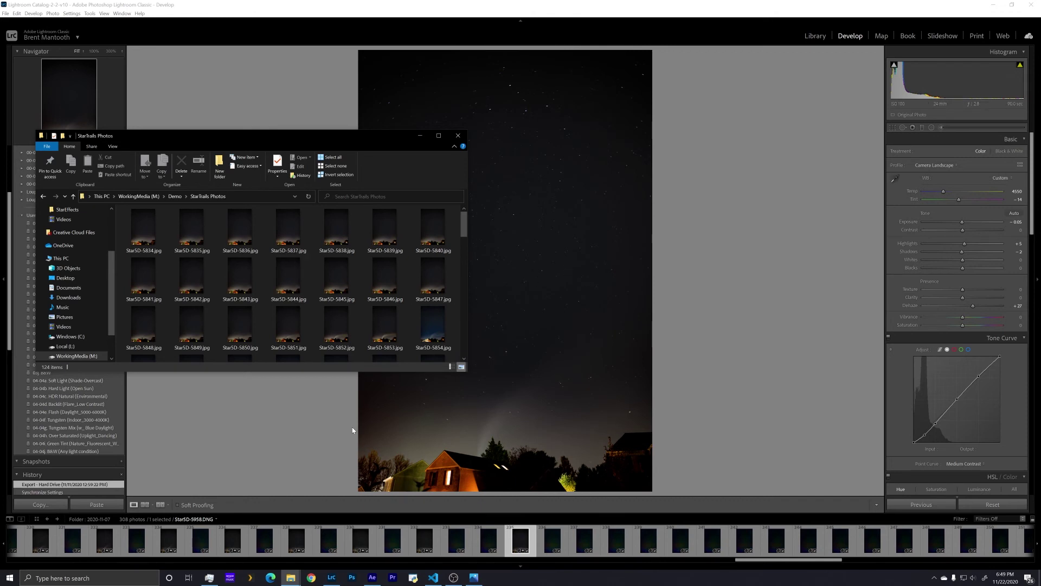
key(alt+d)
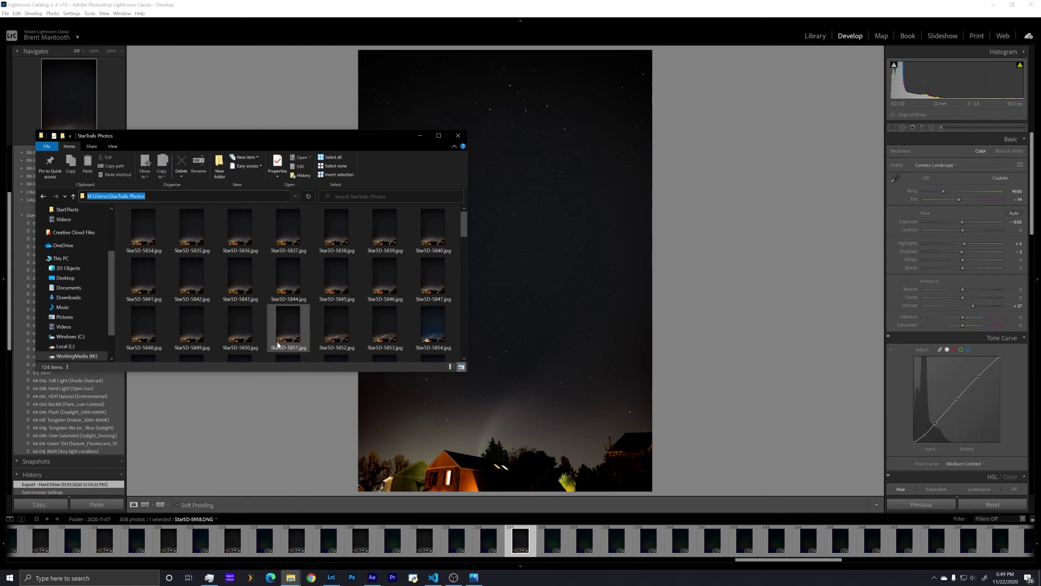
Create a new project folder and name it Images
click(378, 581)
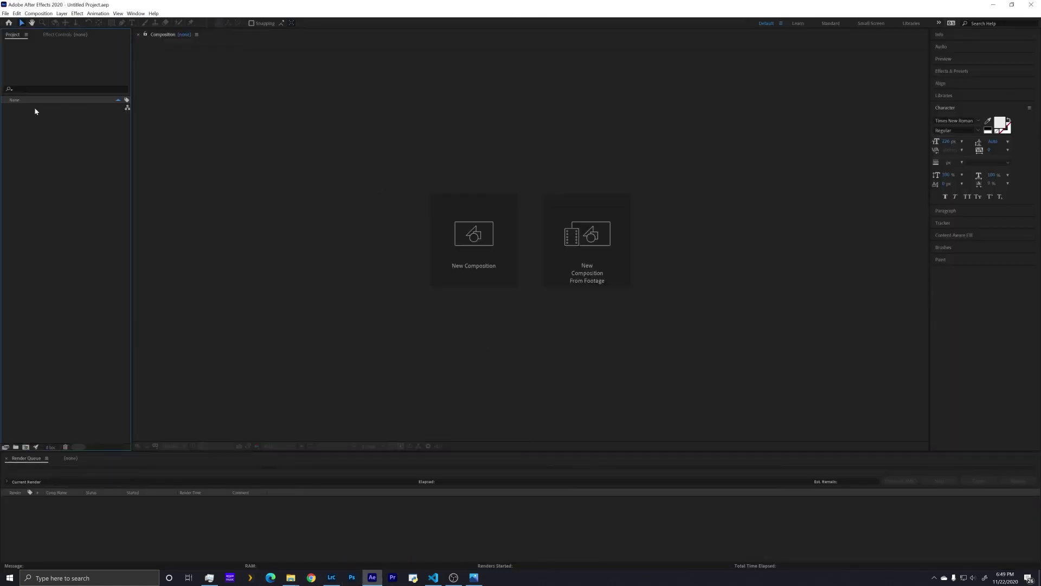
right_click(20, 142)
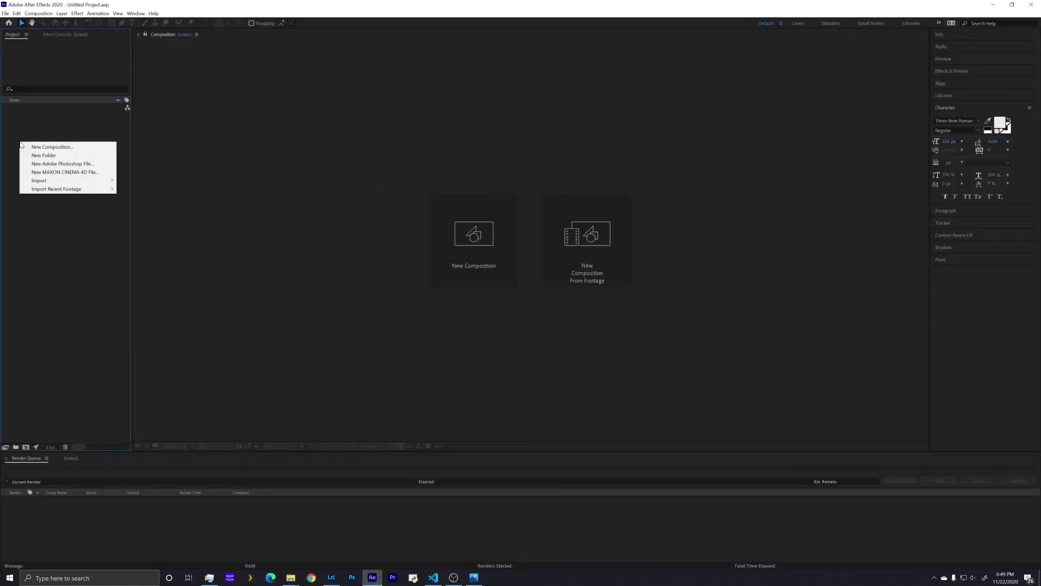
click(65, 156)
click(34, 143)
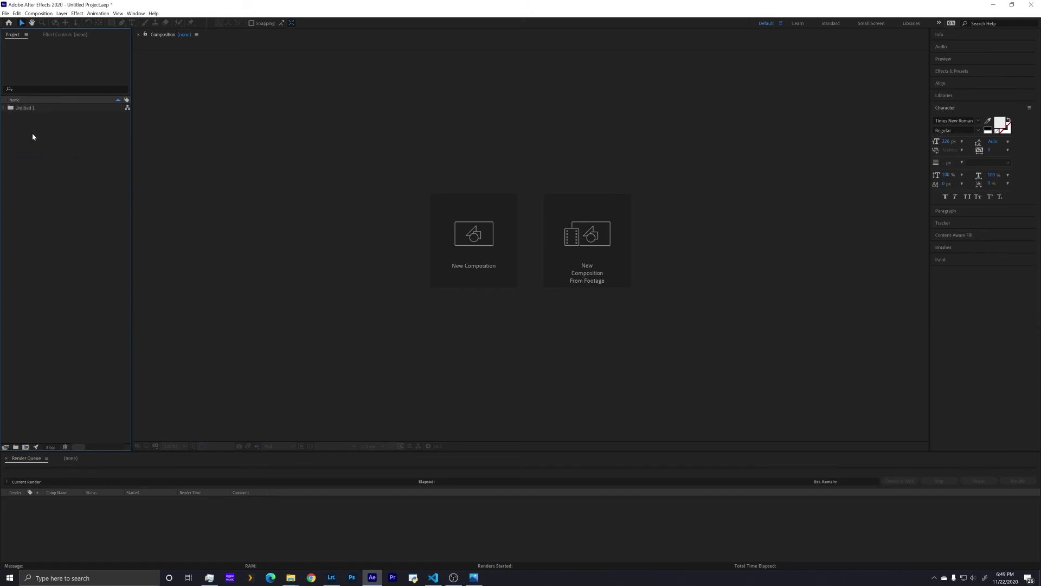
right_click(19, 110)
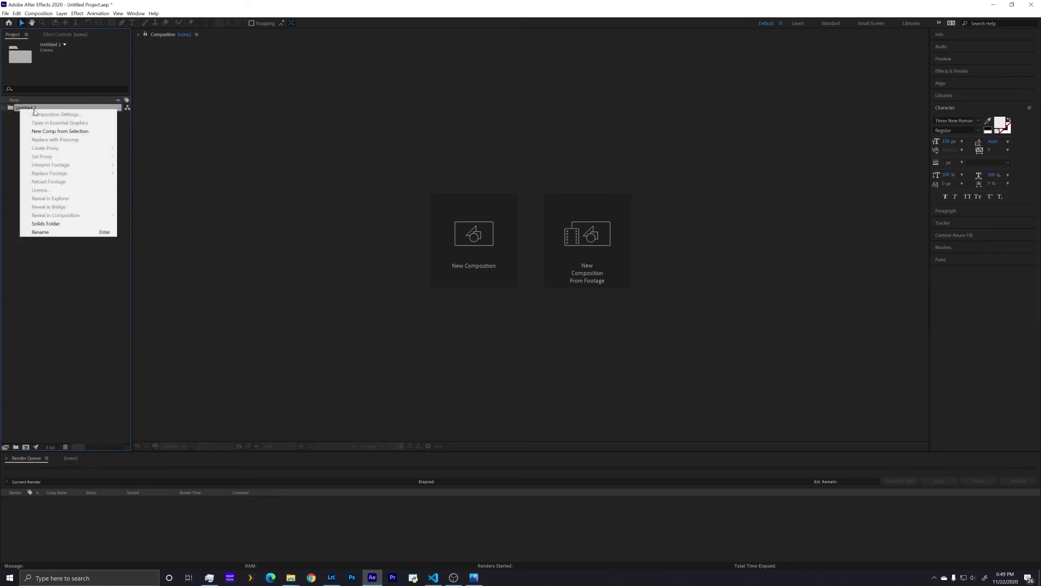
click(54, 233)
text(Images)
key(Return)
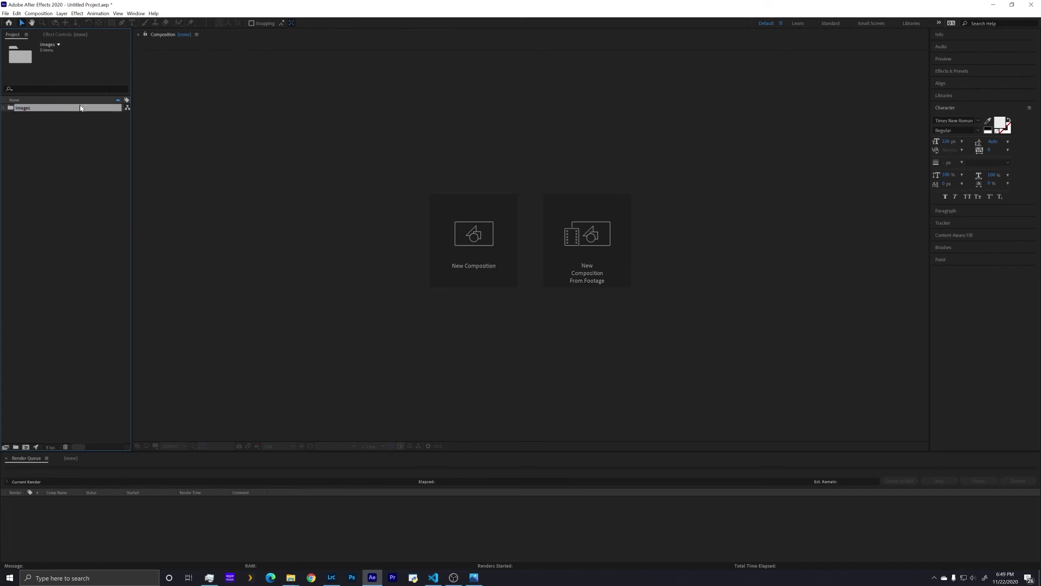
Import every JPG from WorkingMedia's Demo\StarTrails Photos folder, starting from StarSD-5834.jpg
right_click(50, 127)
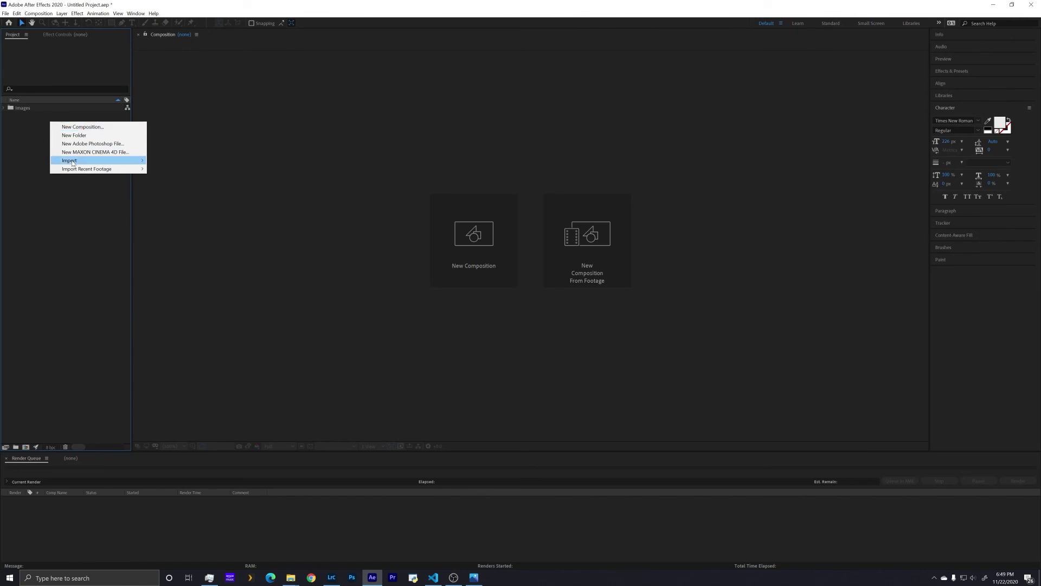
mouse_move(96, 163)
click(185, 161)
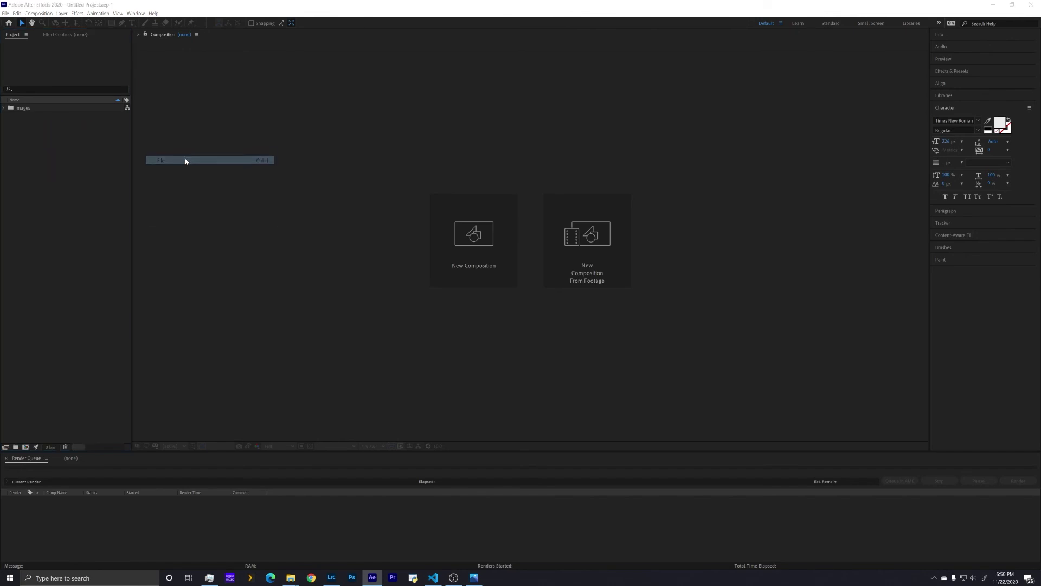
click(389, 52)
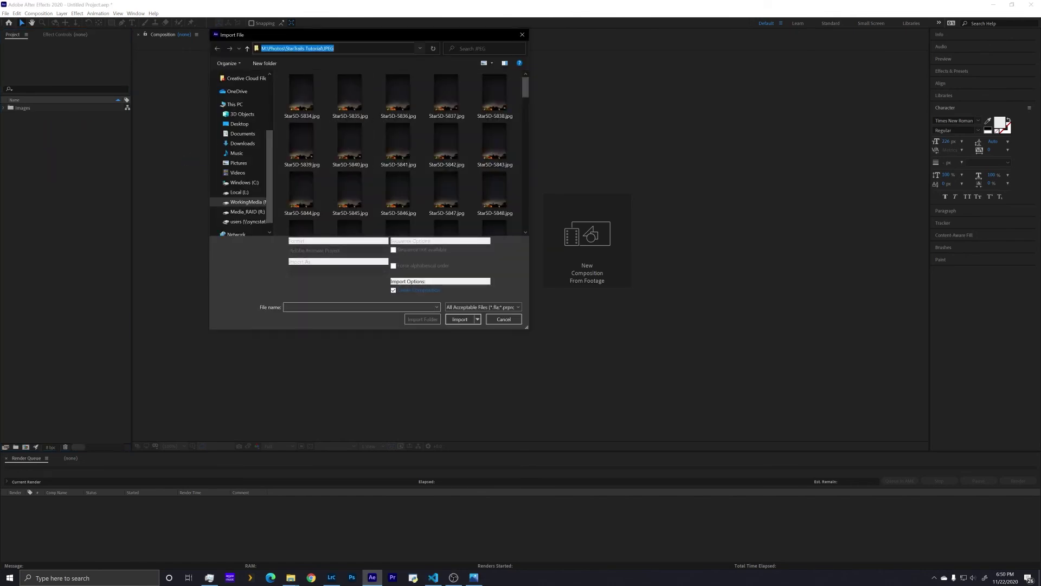
text(R:\Video\201114 Star Field Animation Tutorial)
key(Return)
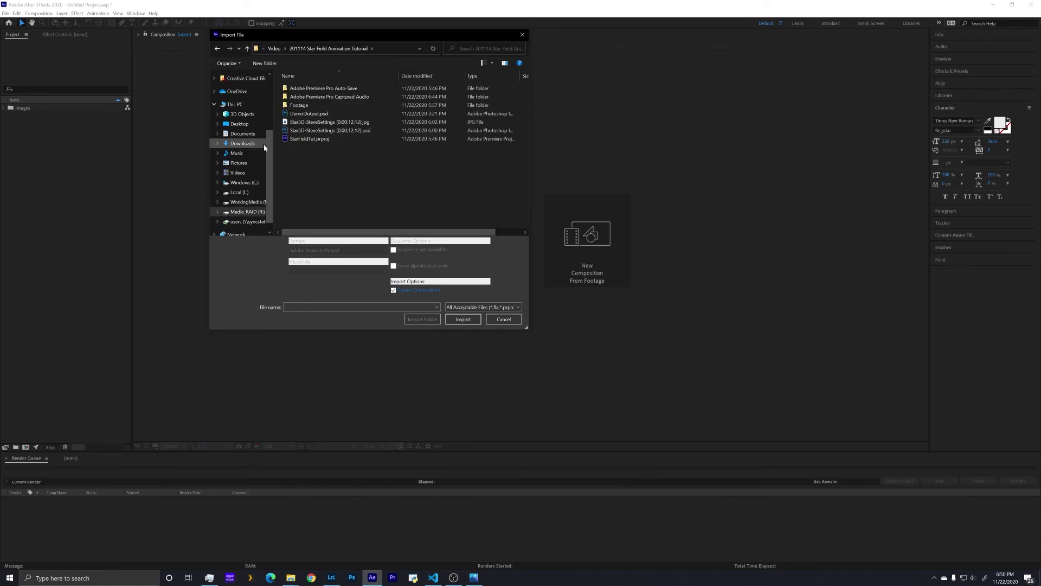
click(244, 211)
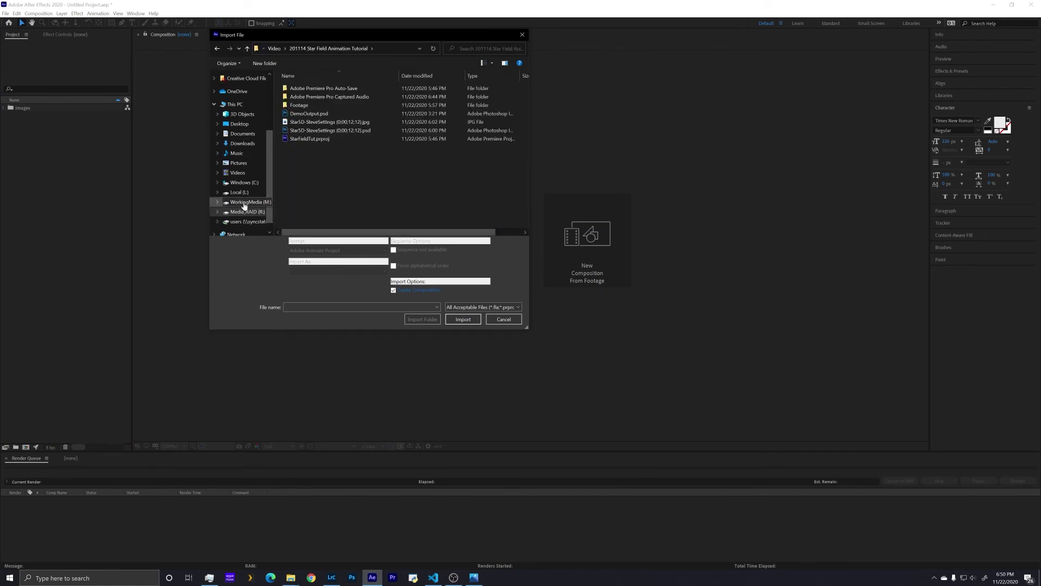
click(245, 202)
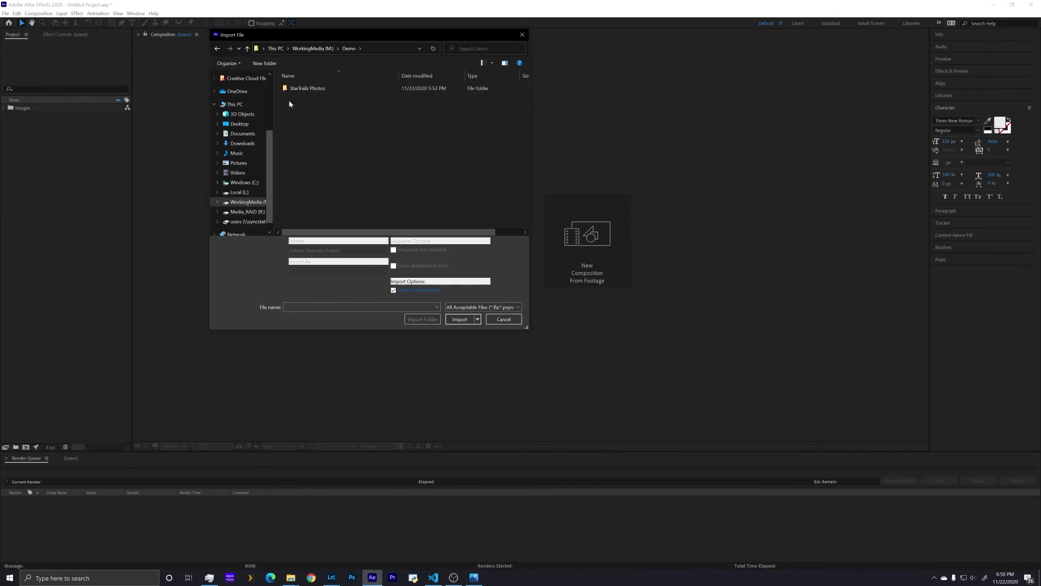
double_click(298, 89)
click(298, 91)
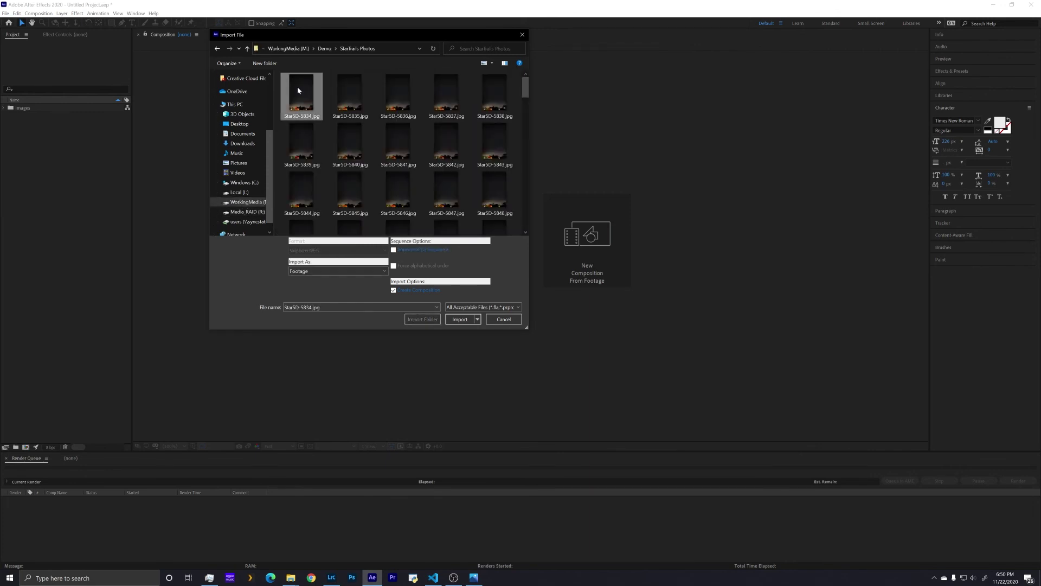
key(ctrl+a)
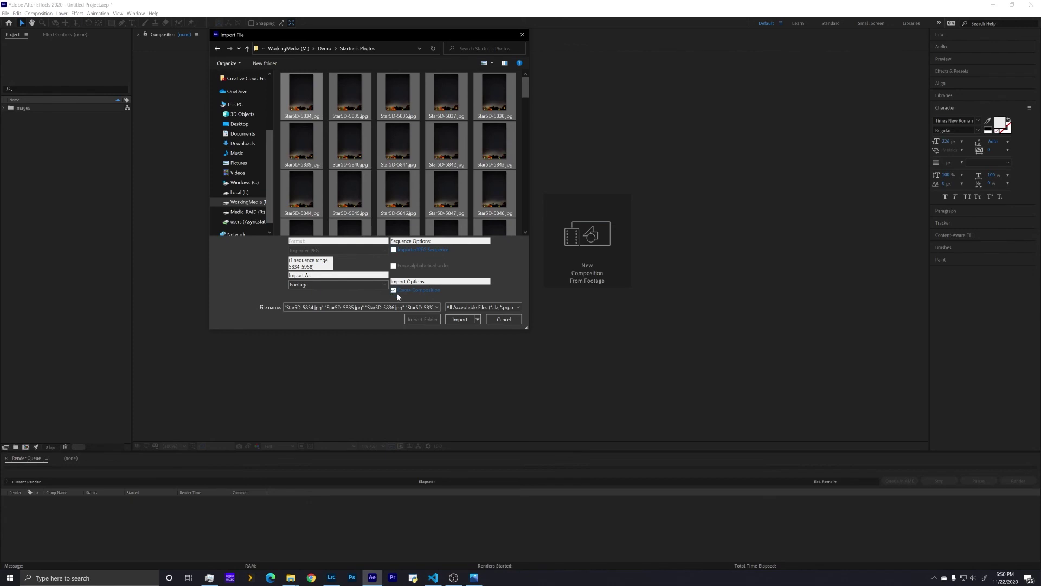
click(460, 320)
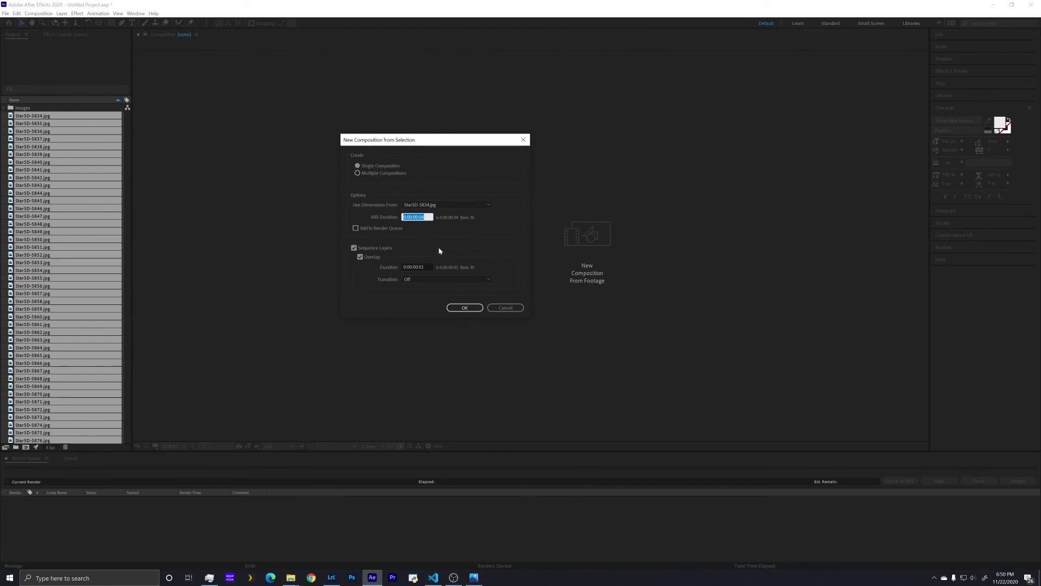
Create a composition from the photos with 0:00:00:04 still duration and Sequence Layers enabled
click(430, 217)
click(422, 267)
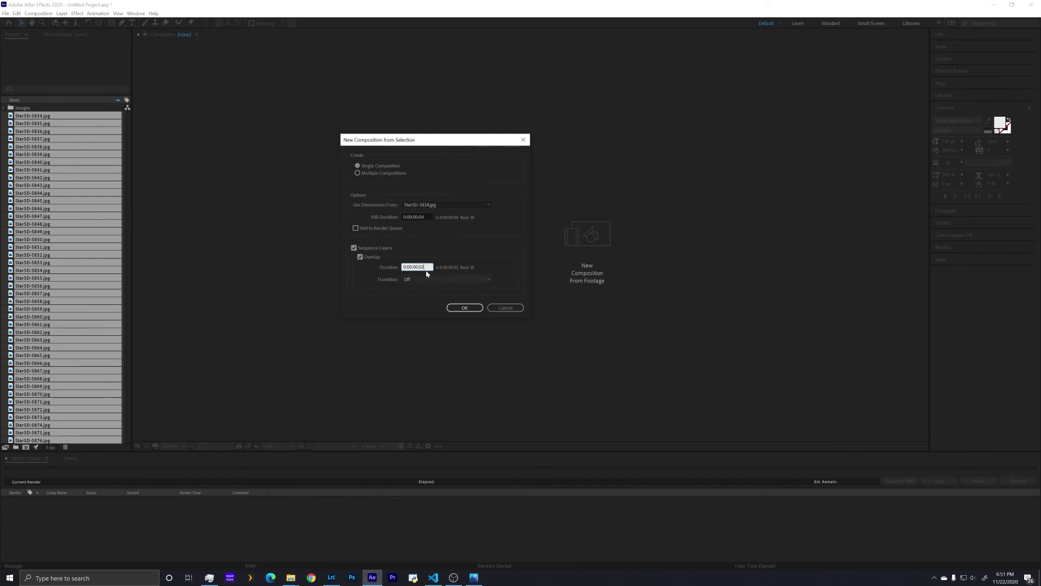
click(466, 308)
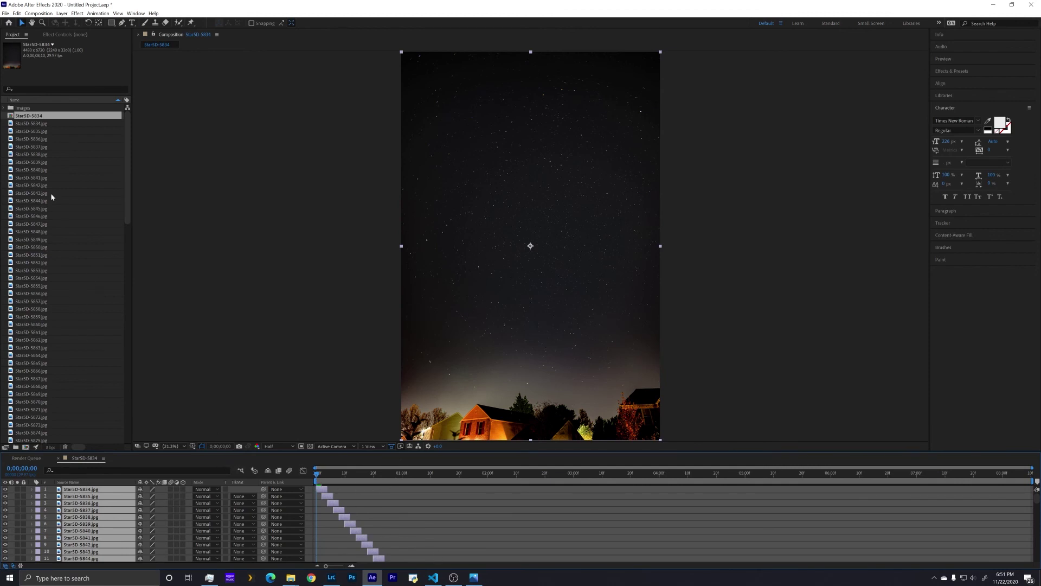
Move all the StarSD JPGs into the Images folder
click(27, 123)
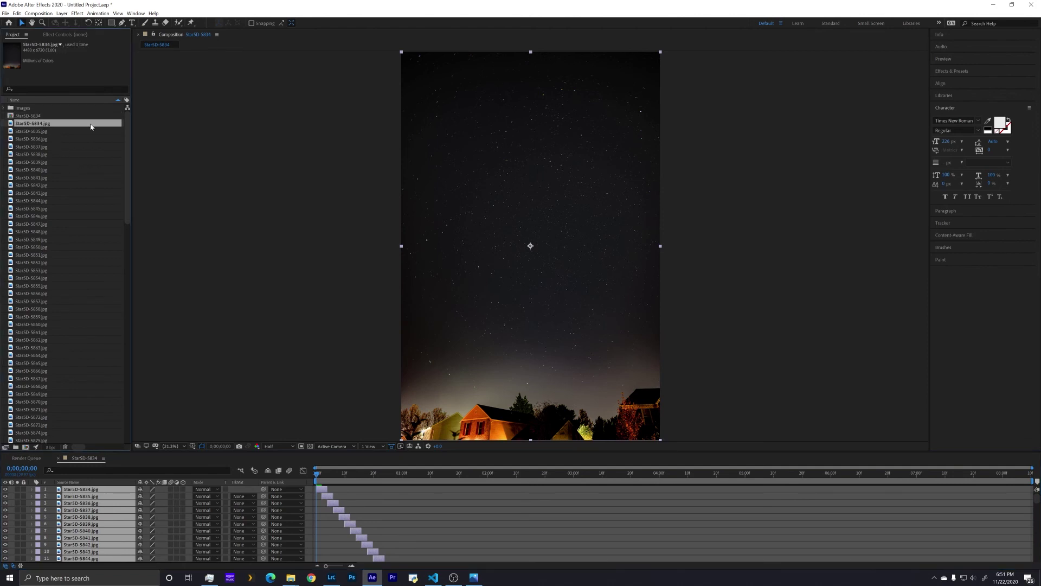
drag(127, 154, 119, 410)
key(ctrl+a)
drag(128, 370, 26, 109)
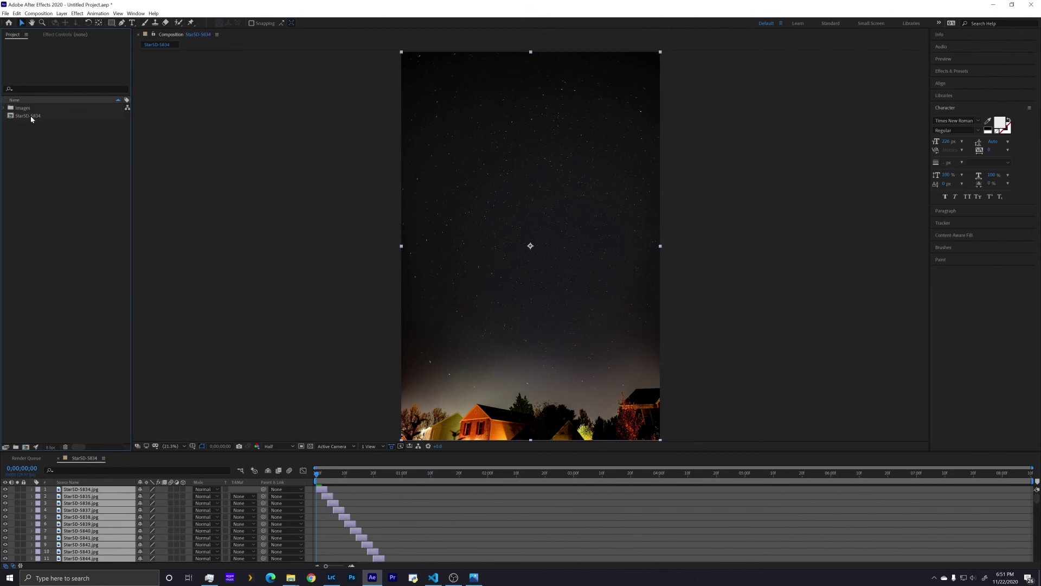
Change the StarSD-5834 composition's name to StarSD-BaseImages in Composition Settings
click(31, 115)
right_click(31, 116)
click(54, 121)
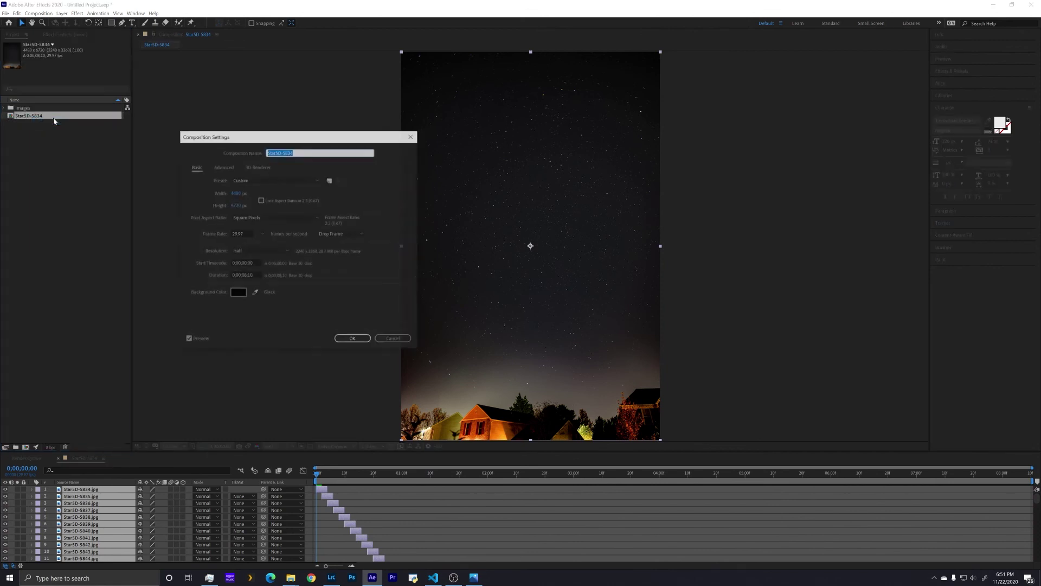
click(277, 154)
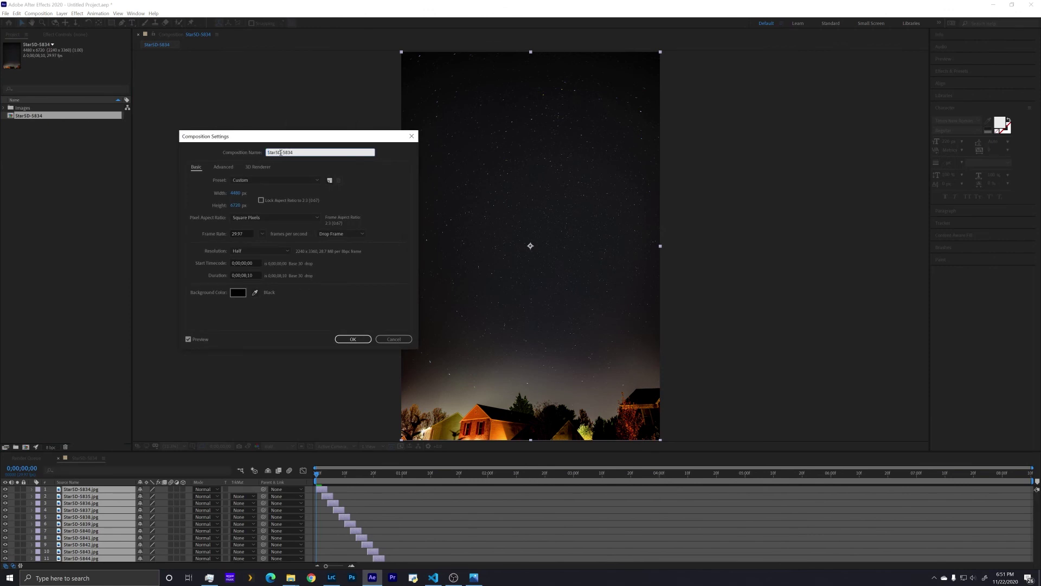
key(shift+Left)
key(shift+Left)
key(shift+Left)
text(Basae)
Confirm the StarSD-BaseImages name and preview the star sequence, returning to the first frame
click(353, 339)
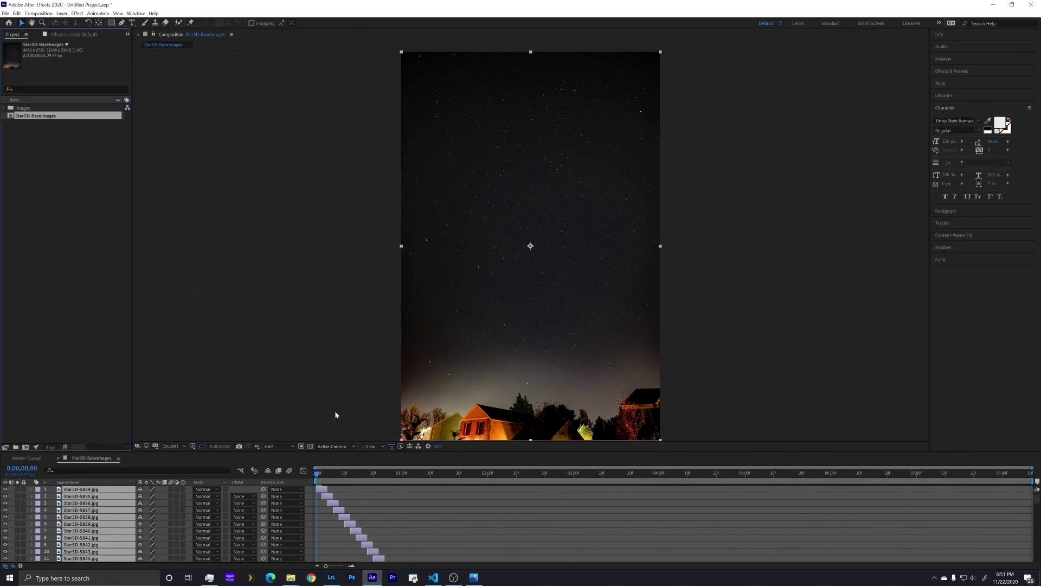
mouse_move(318, 478)
mouse_down()
mouse_move(496, 490)
mouse_move(602, 476)
mouse_move(327, 473)
mouse_up()
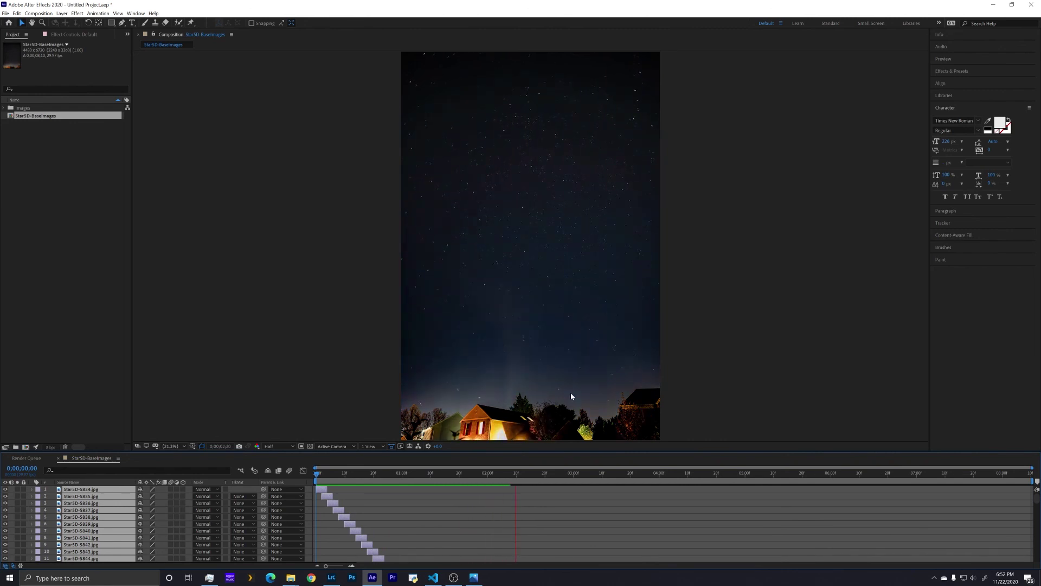
key(space)
drag(531, 478, 316, 477)
Deselect all timeline layers and select StarSD-BaseImages in the Project panel
click(22, 124)
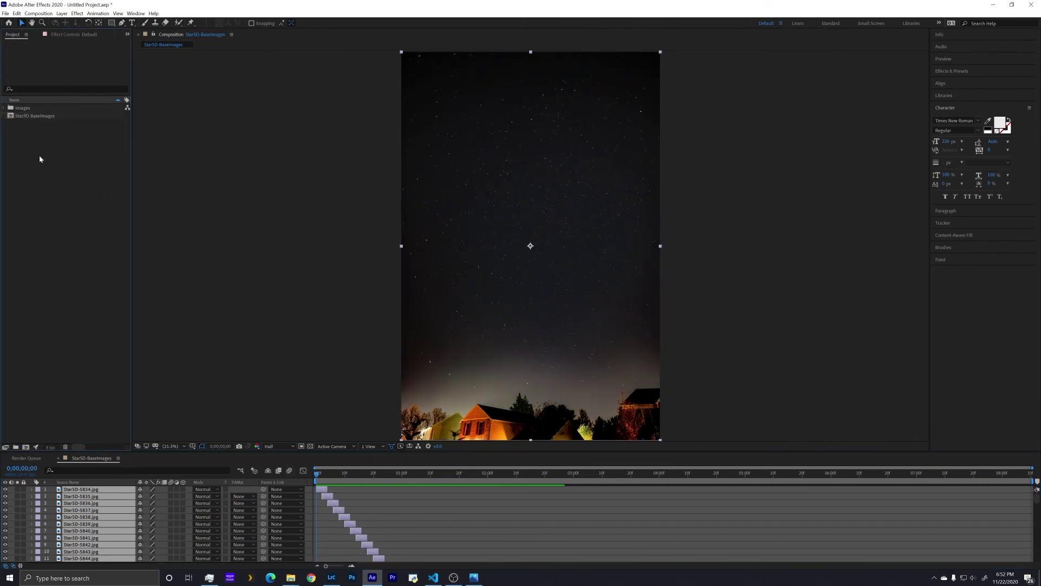
click(89, 537)
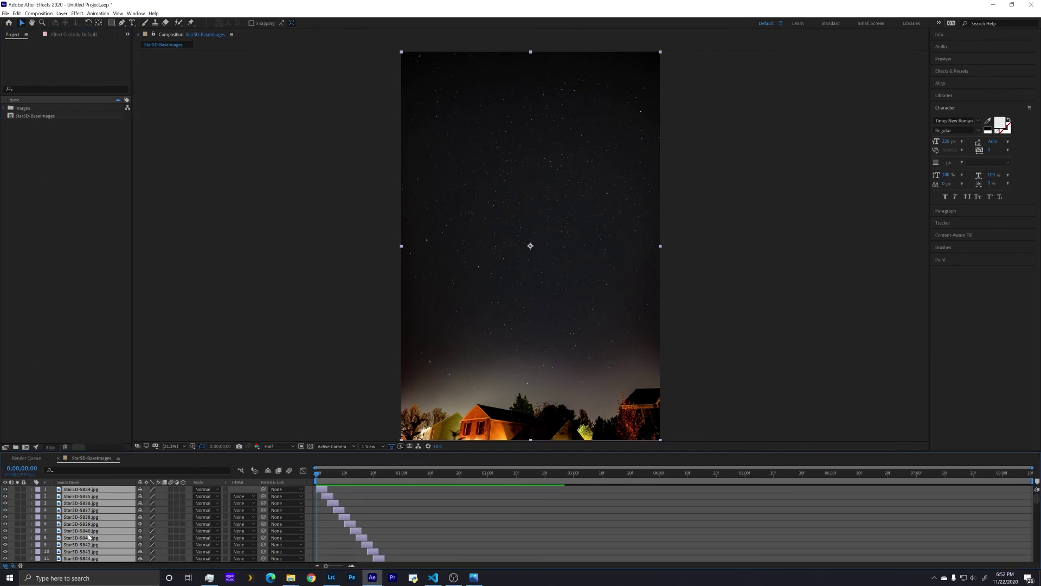
click(334, 523)
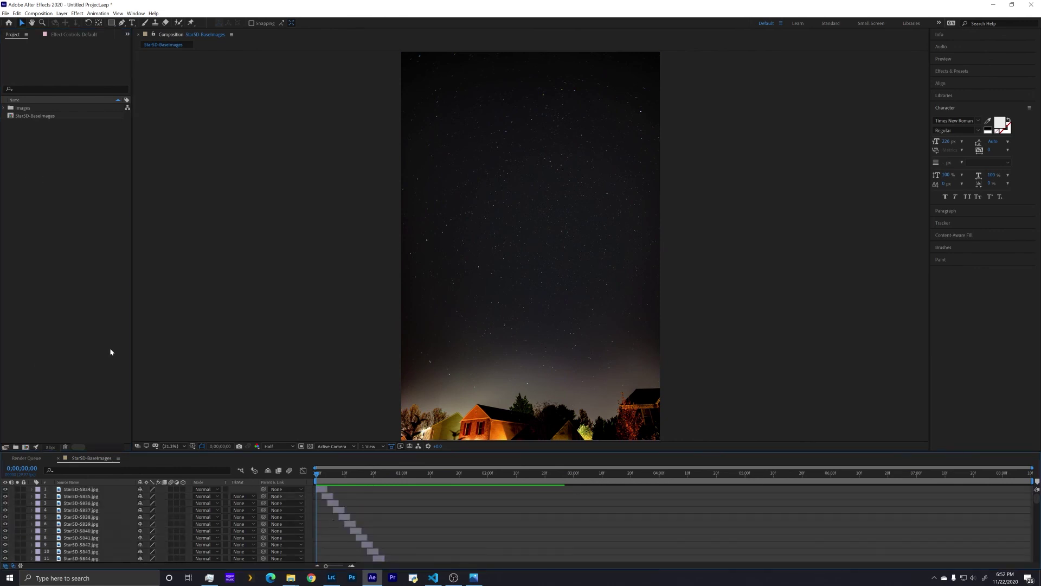
click(34, 116)
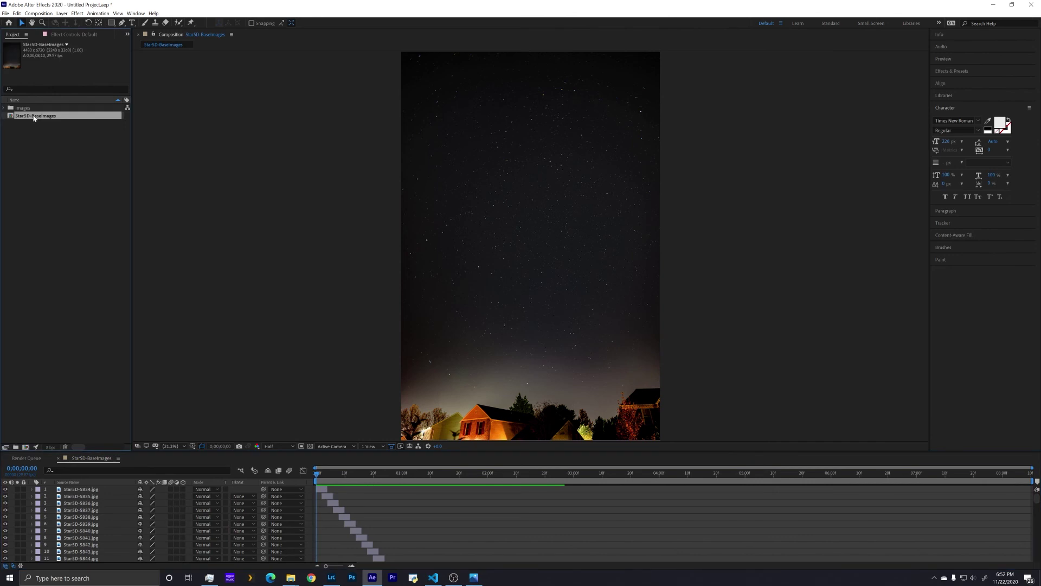
Duplicate StarSD-BaseImages, rename the copy StarSD-BaseImages StarTrail, and open it
key(ctrl+d)
right_click(34, 117)
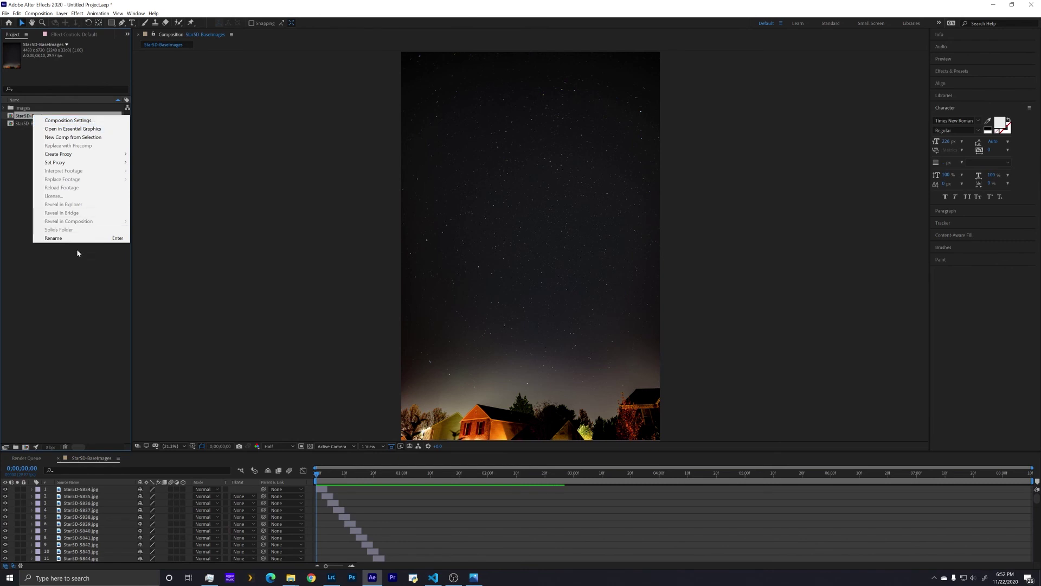
click(60, 292)
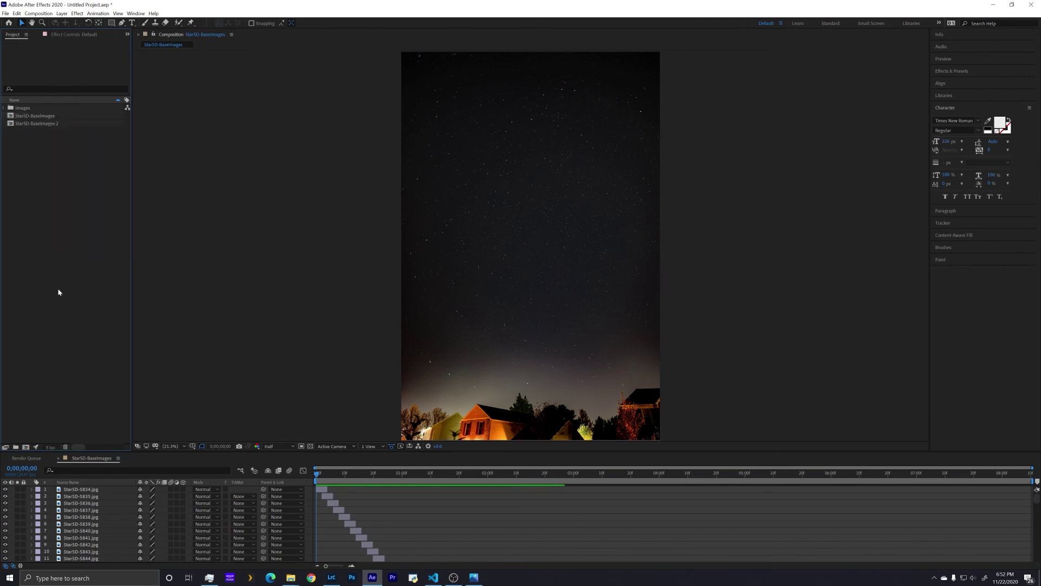
right_click(37, 123)
click(60, 129)
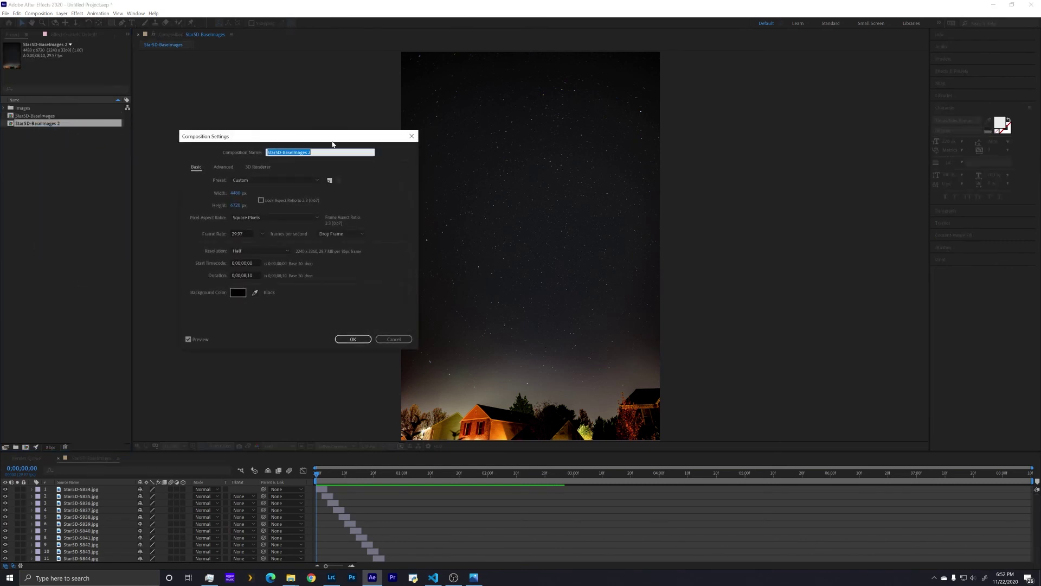
click(327, 153)
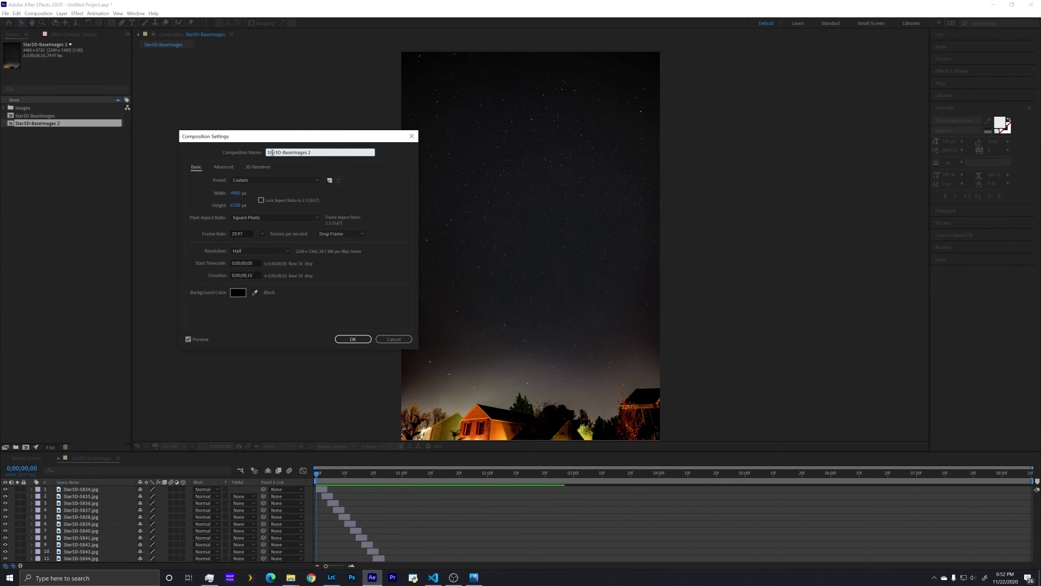
double_click(312, 152)
text(StarTrTr)
click(353, 339)
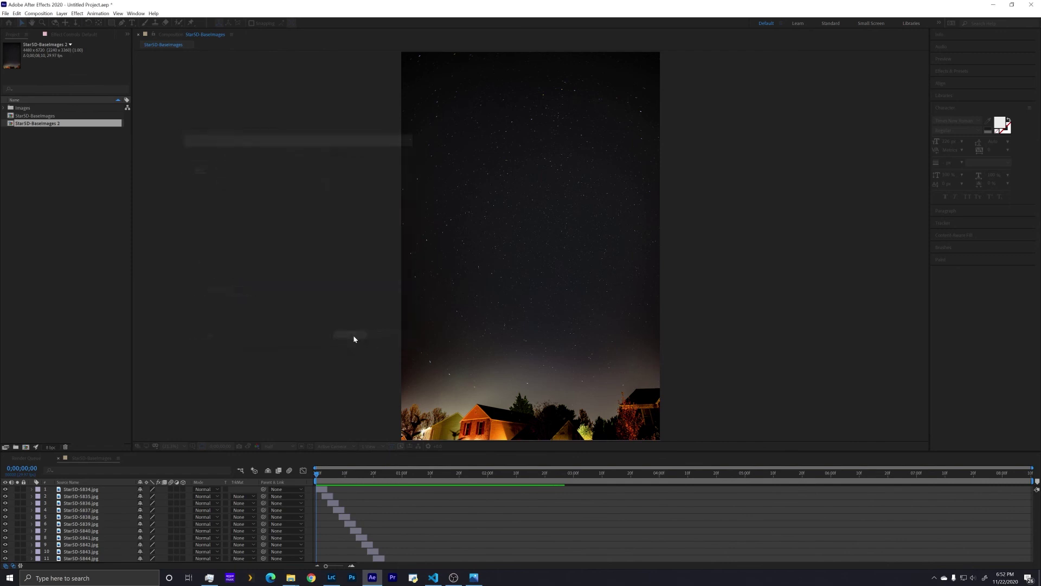
double_click(27, 126)
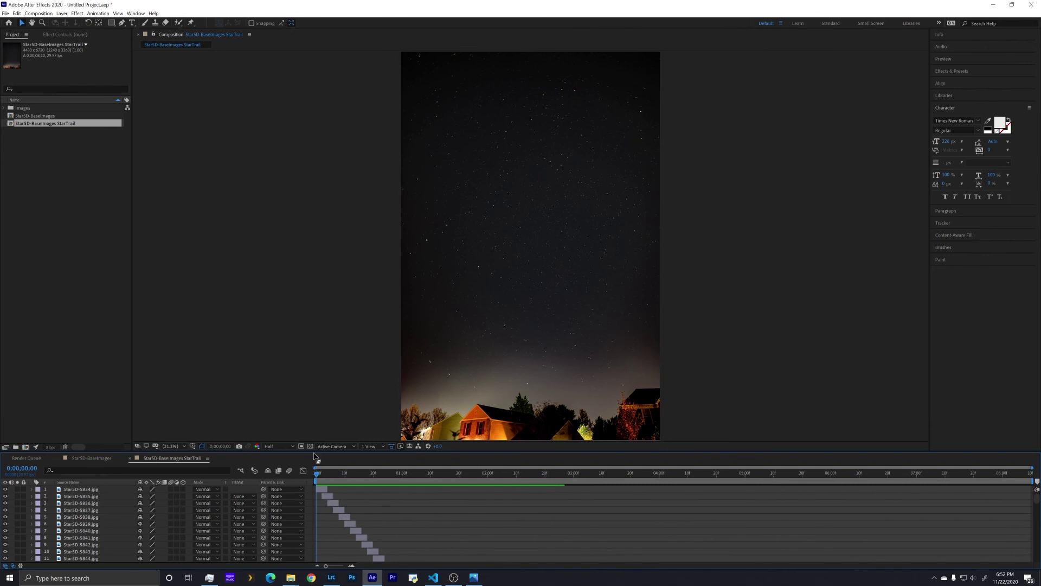
Enlarge the timeline, select all StarTrail layers, and set their blend mode to Lighten
drag(316, 451, 316, 452)
drag(317, 411, 316, 367)
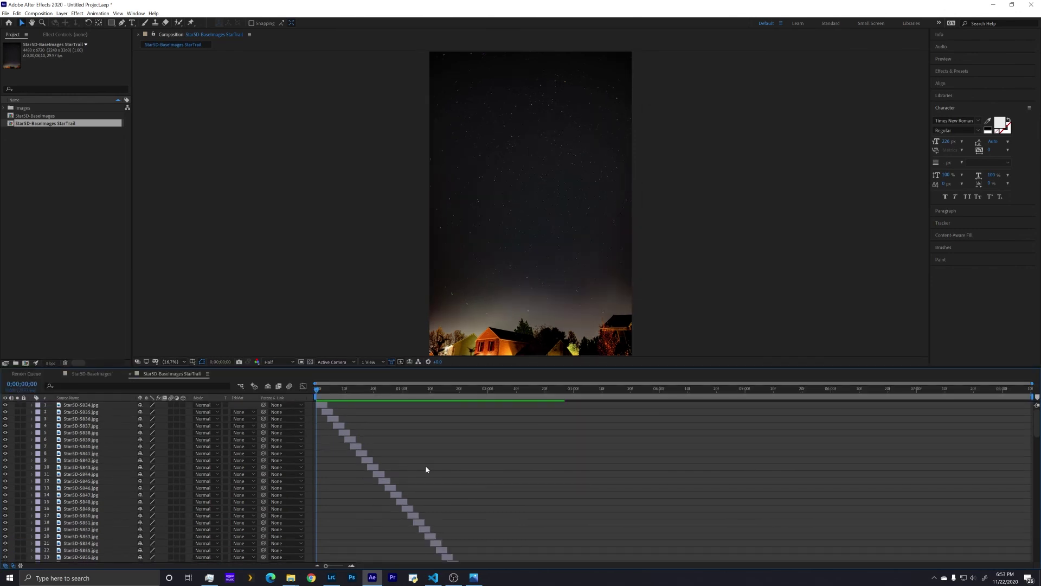
key(ctrl+a)
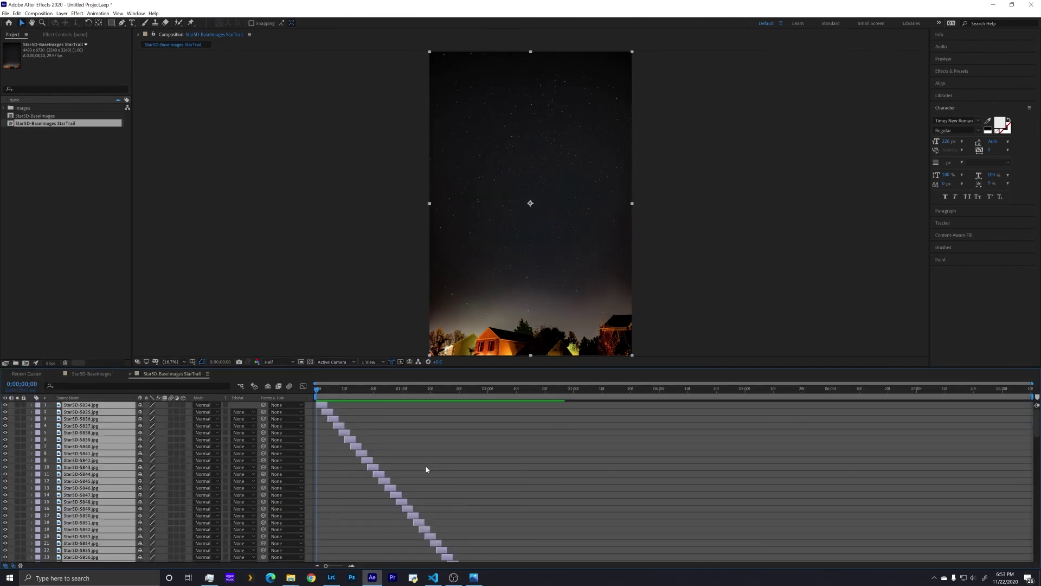
click(13, 567)
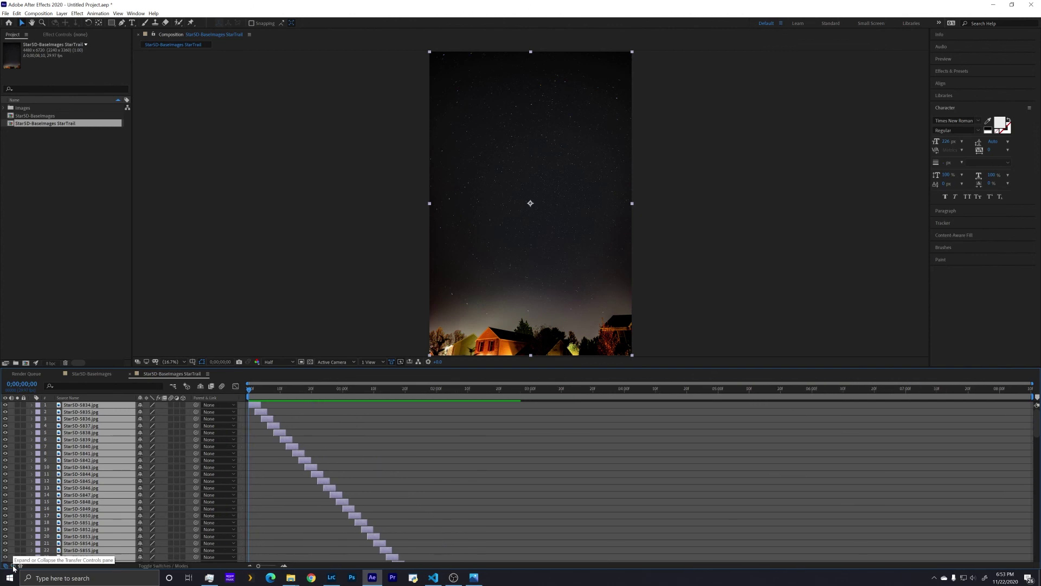
click(13, 567)
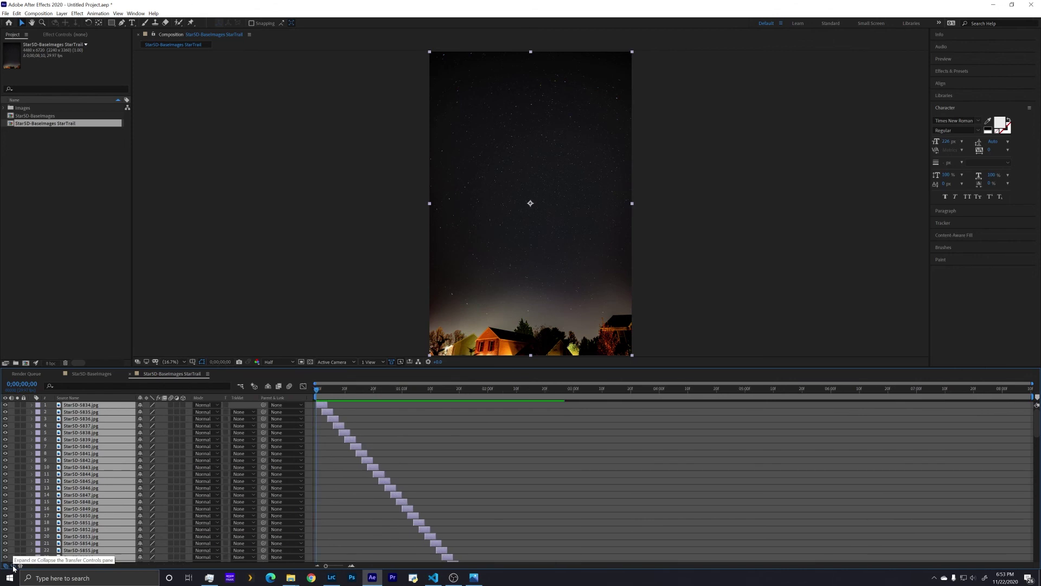
click(217, 404)
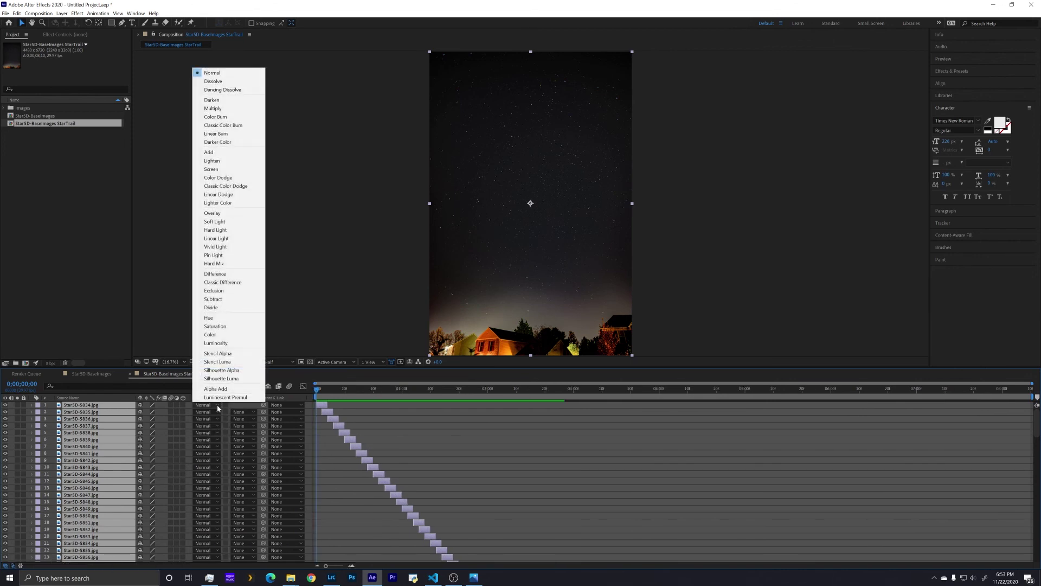
click(221, 160)
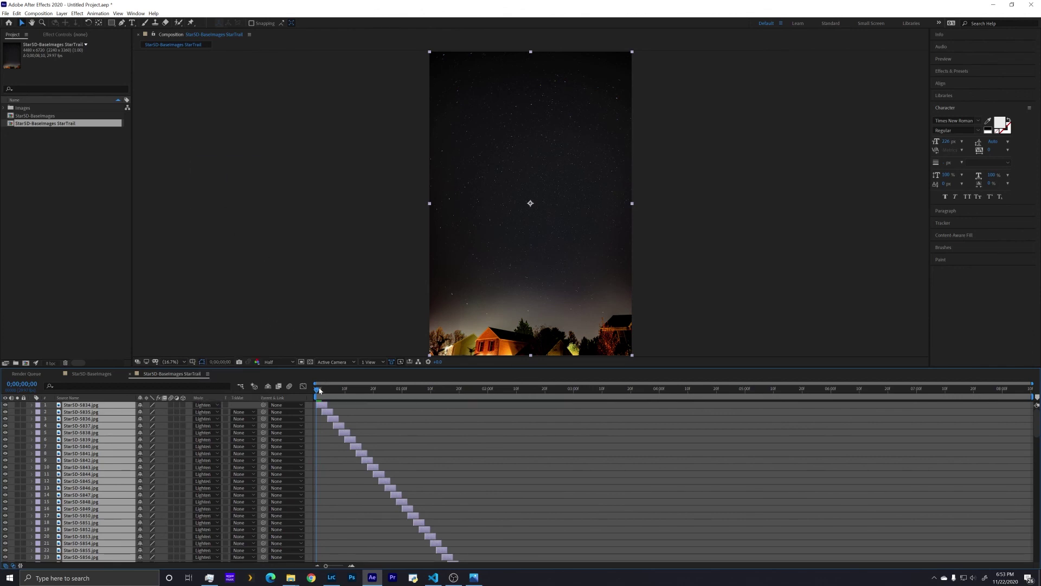
drag(320, 391, 328, 391)
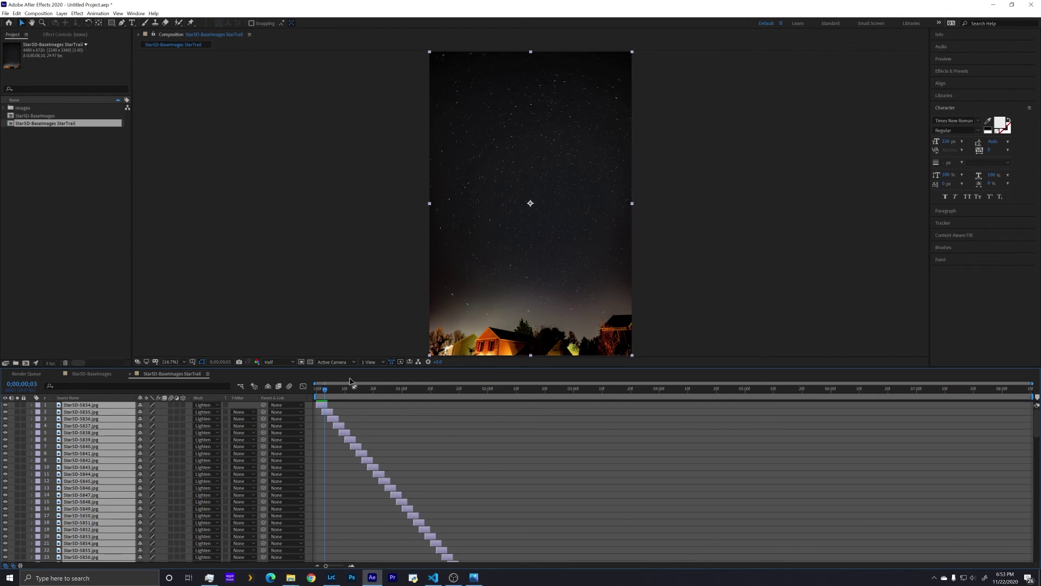
drag(325, 389, 389, 383)
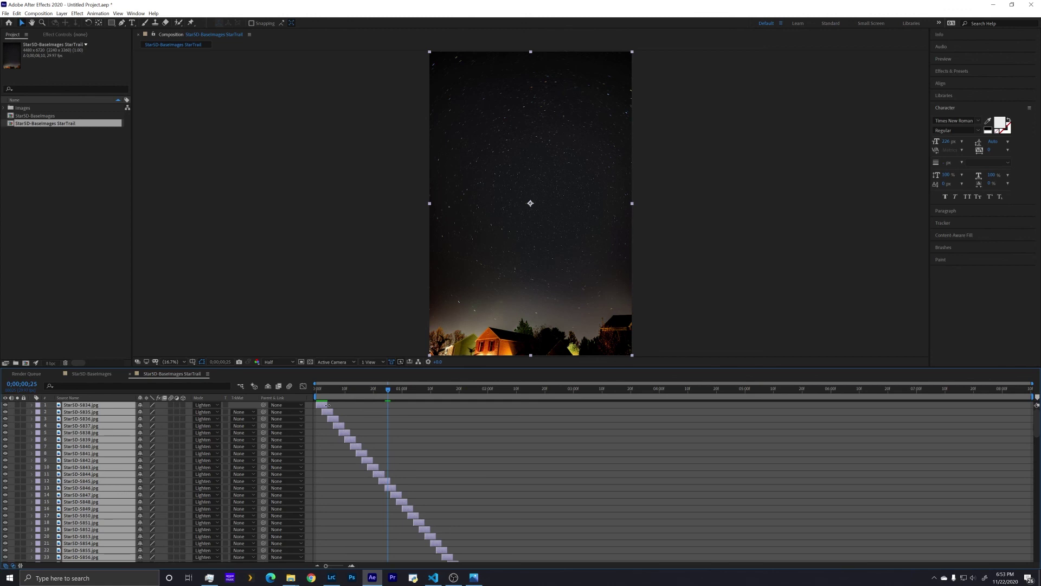
Drag all layers' out-points to the comp end and scrub through to the full star trails
drag(328, 405, 1039, 389)
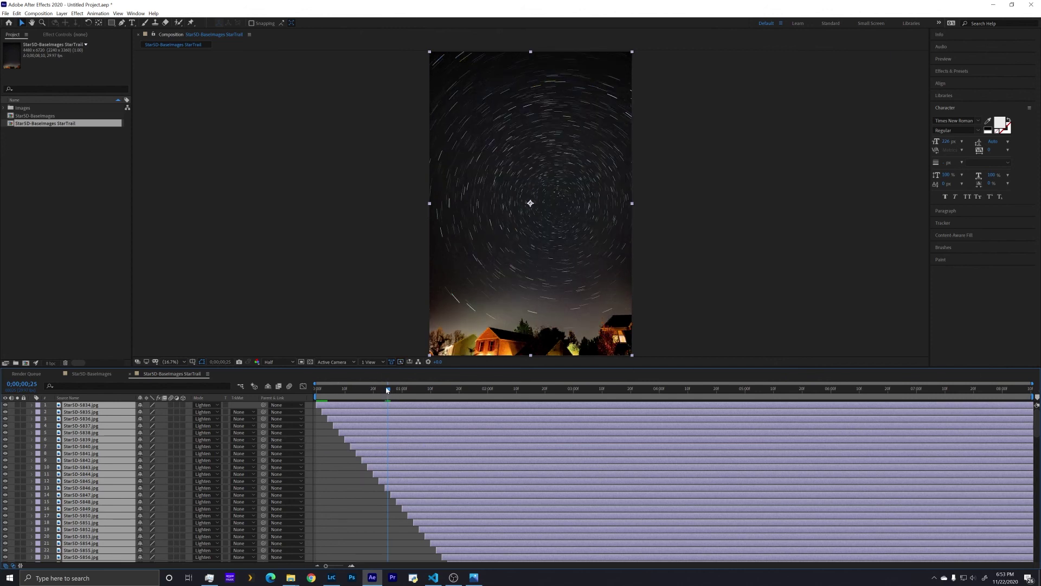
click(471, 389)
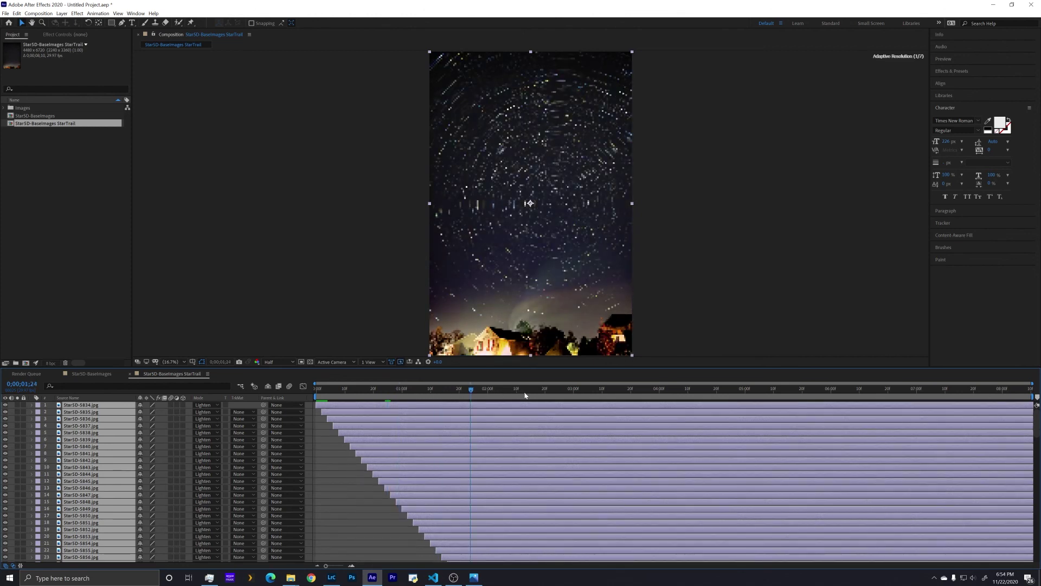
click(568, 395)
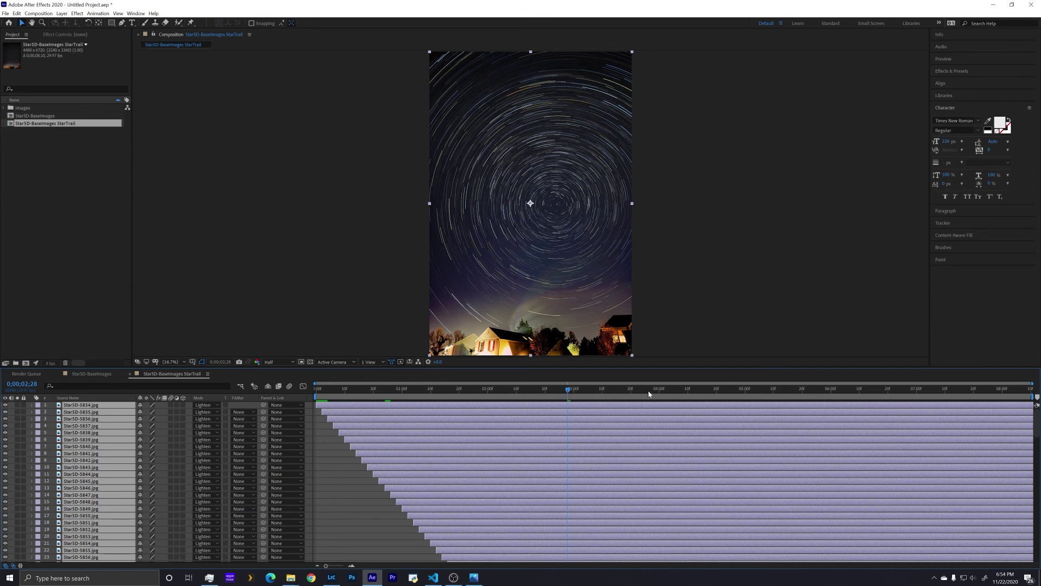
key(Page_Down)
key(Page_Down)
key(space)
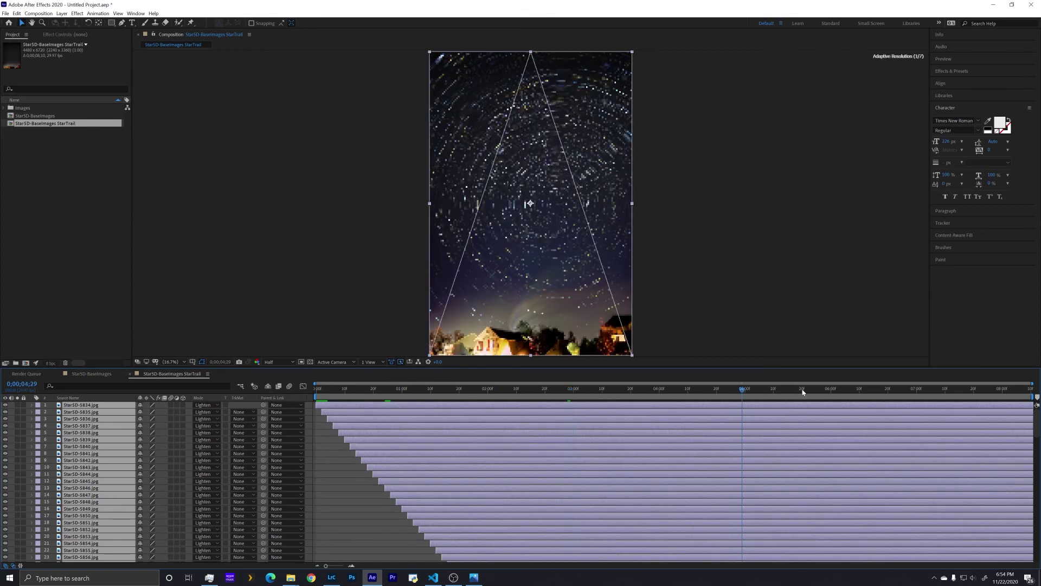
click(803, 392)
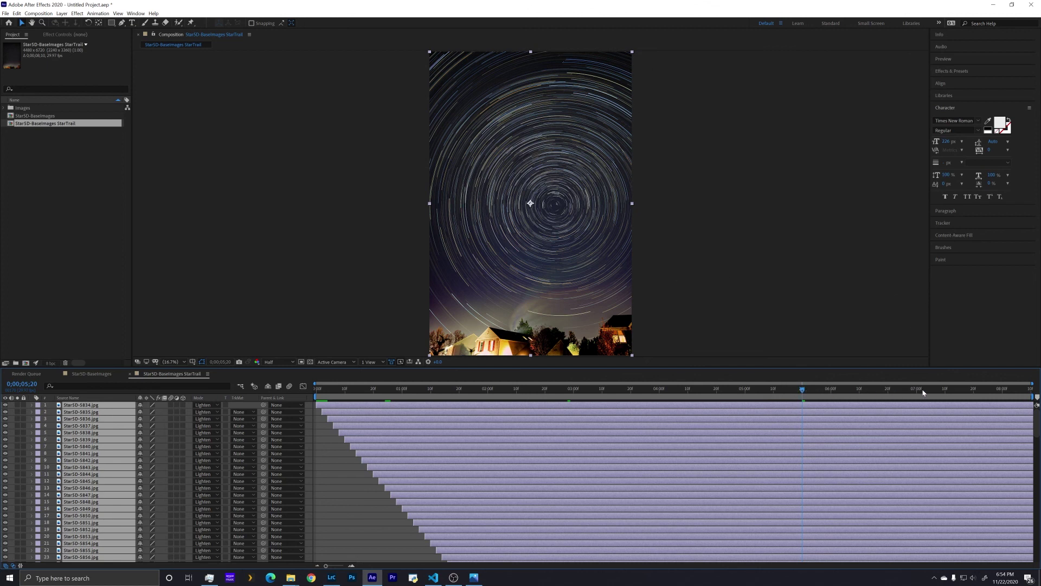
key(space)
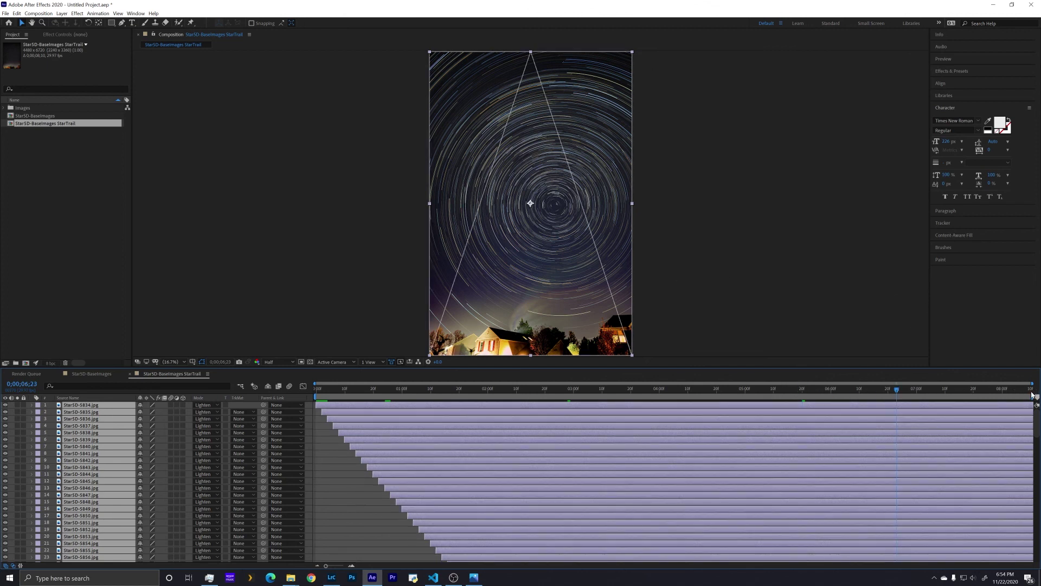
click(1032, 396)
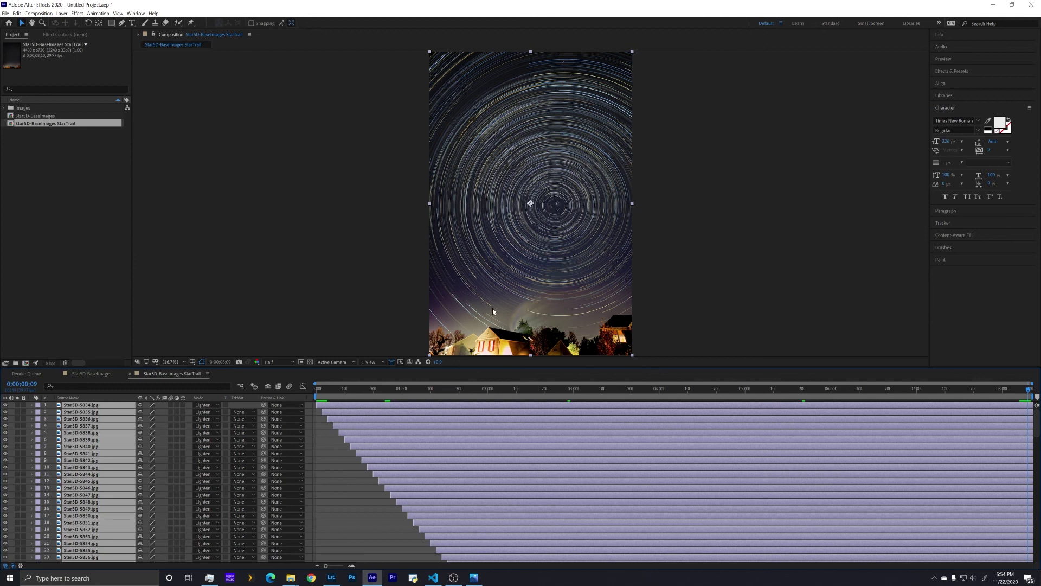
Append Comet to the StarTrail comp's name, then undo that rename
click(341, 449)
click(82, 216)
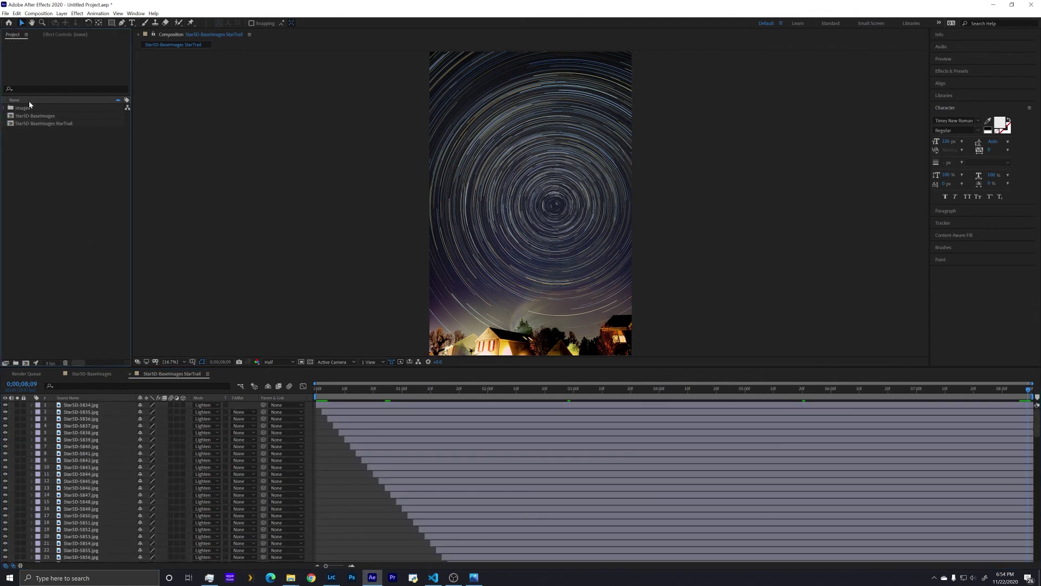
right_click(27, 124)
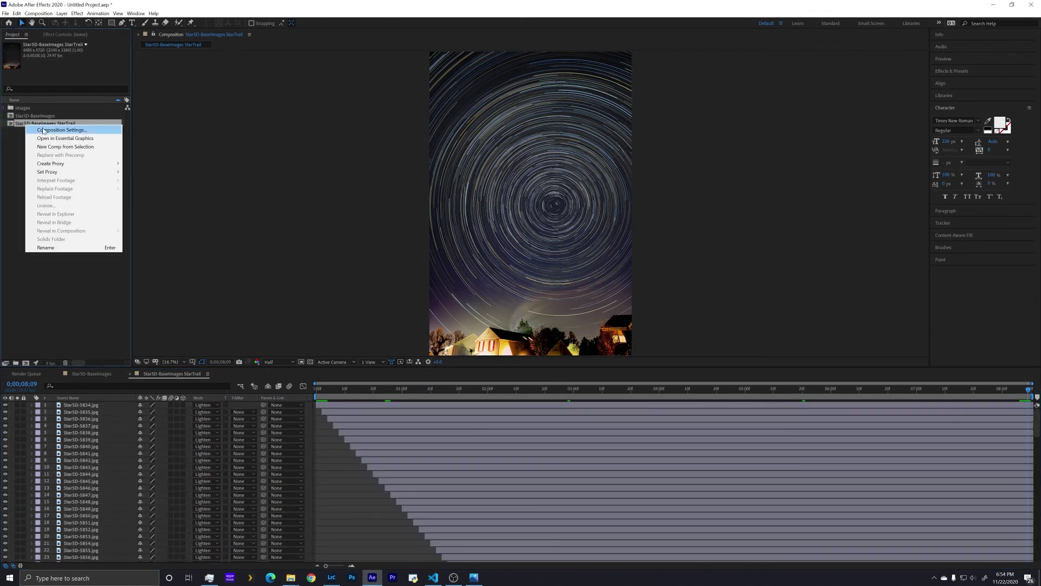
click(43, 131)
click(336, 152)
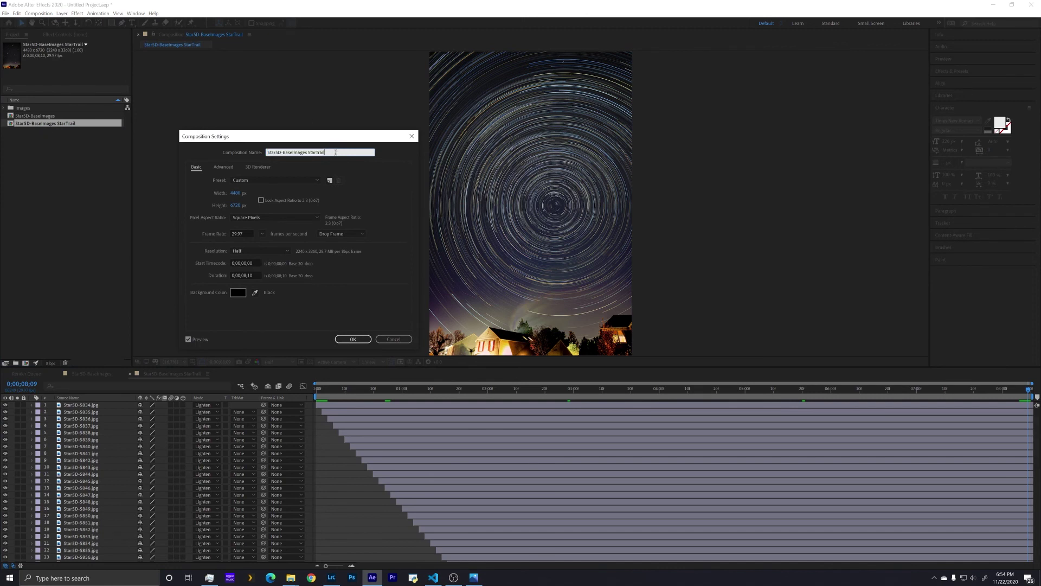
text(Comet)
click(353, 339)
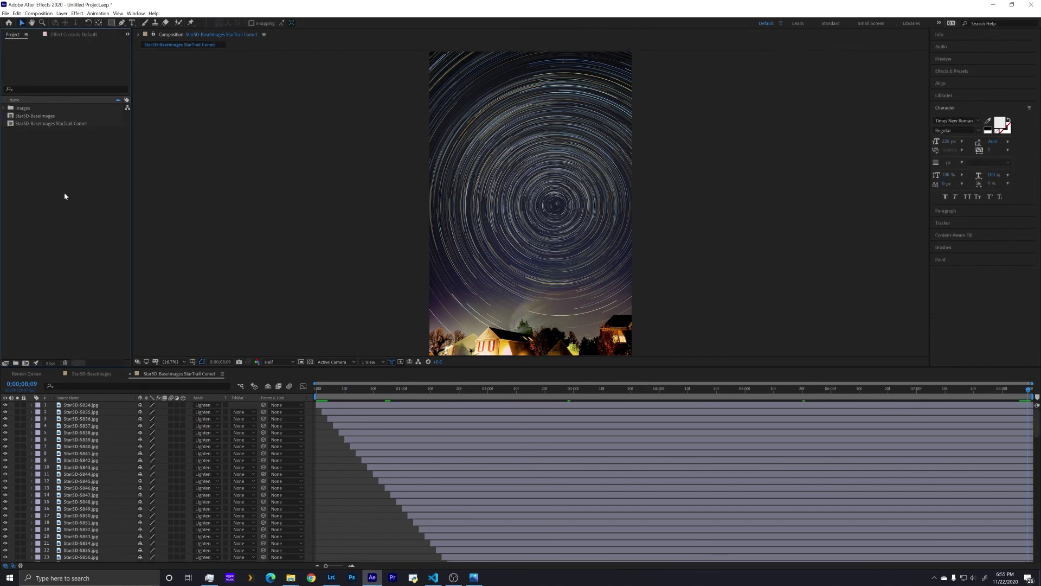
key(ctrl+z)
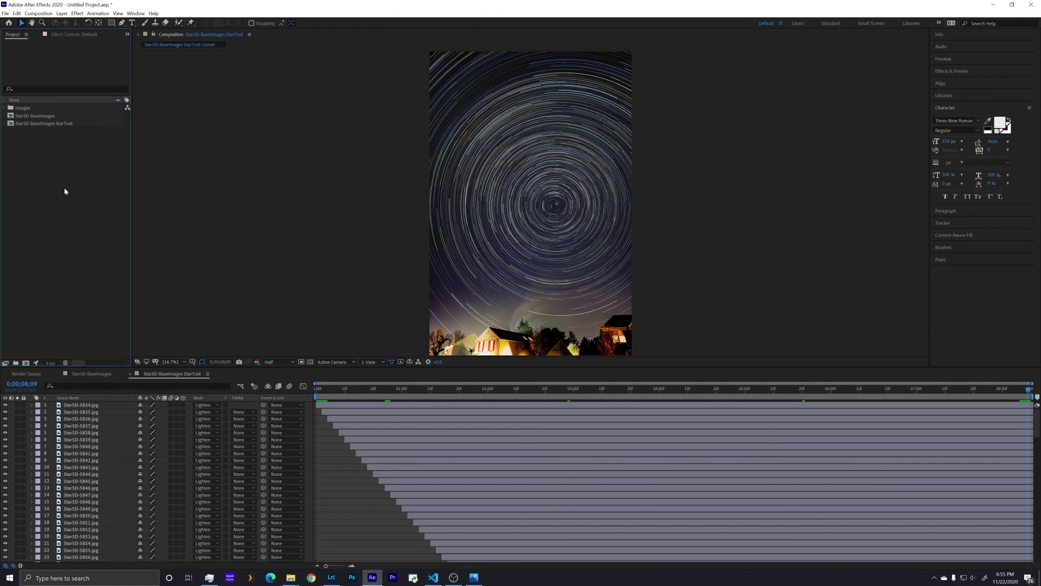
Duplicate the StarTrail comp and name the copy StarSD-BaseImages StarTrail Comet
click(32, 124)
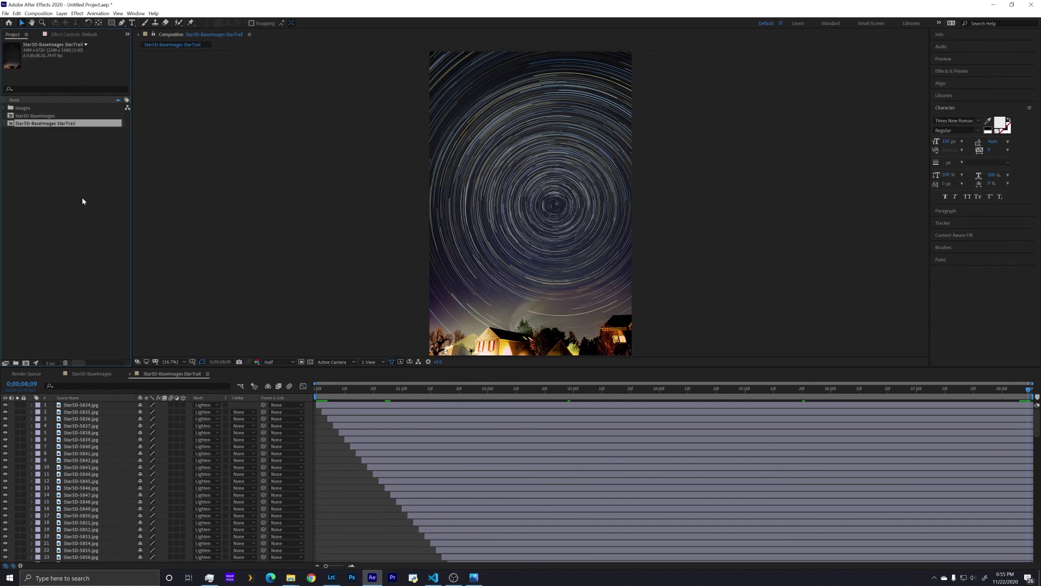
key(ctrl+d)
right_click(58, 130)
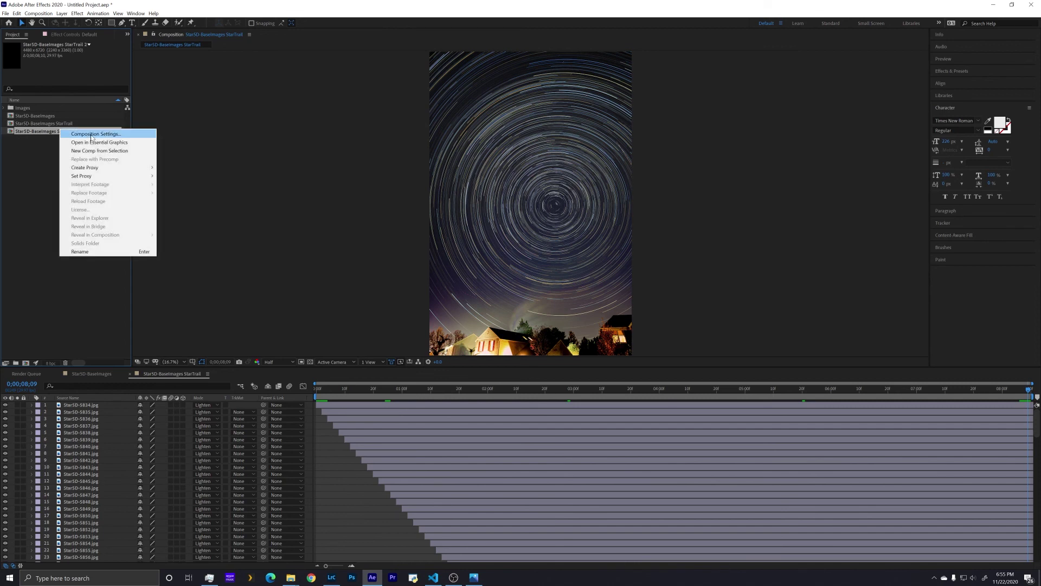
click(81, 134)
click(340, 153)
key(BackSpace)
key(BackSpace)
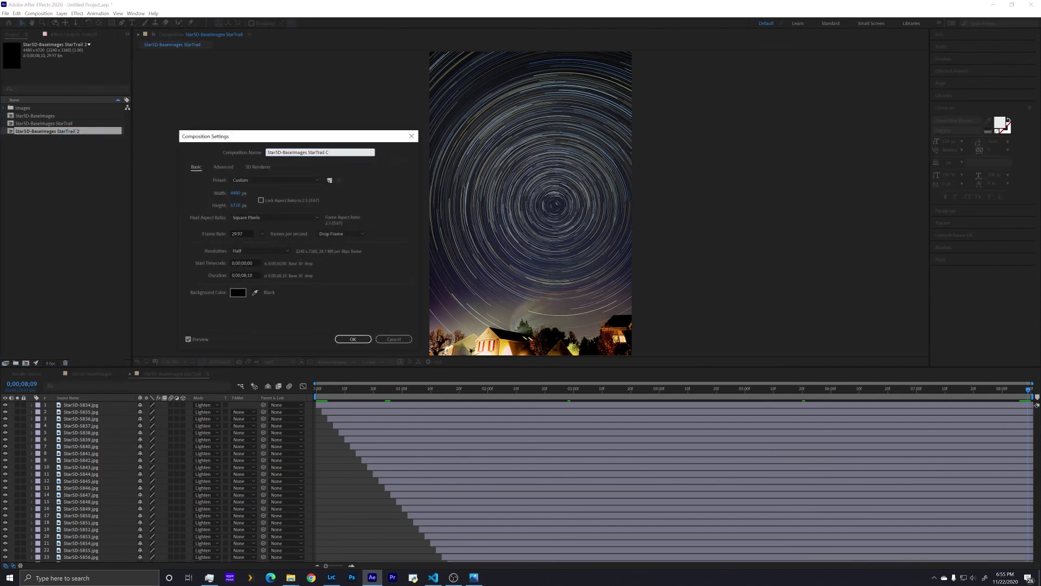
click(353, 339)
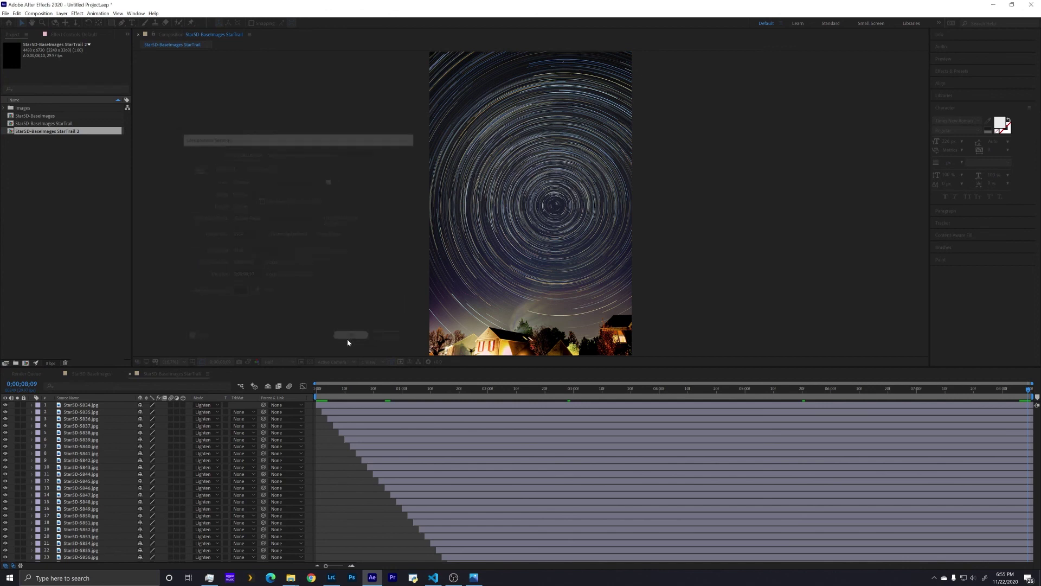
Open the Comet comp, show layer StarSD-5834.jpg's Opacity, and move to frame 0;00;00;00
double_click(42, 134)
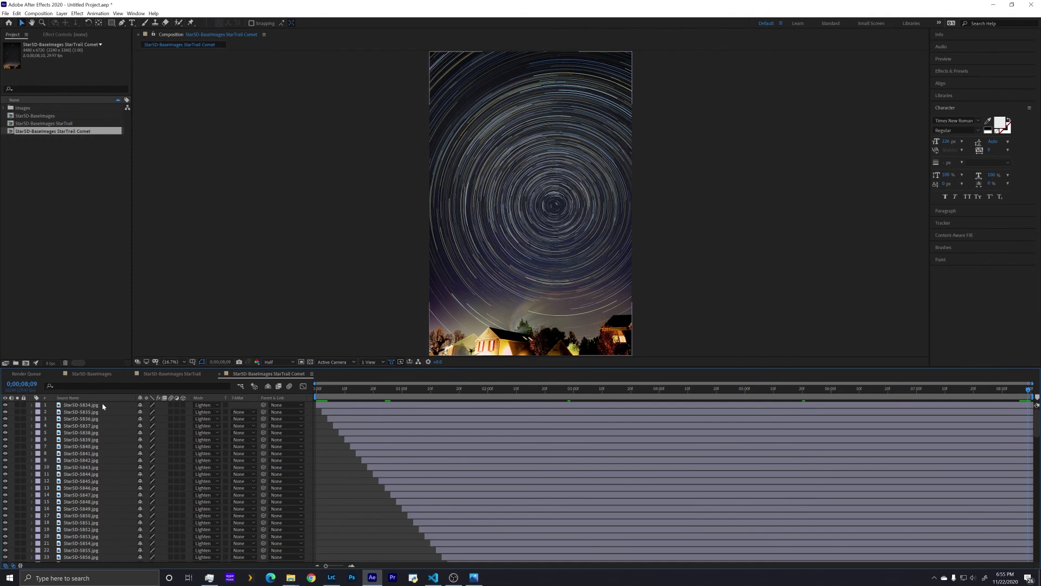
click(31, 405)
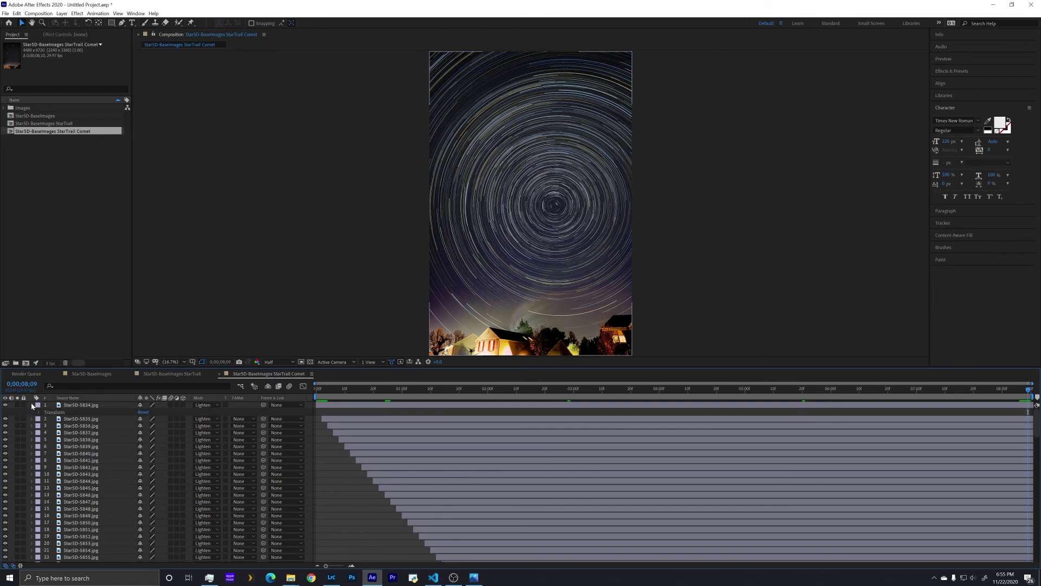
click(83, 406)
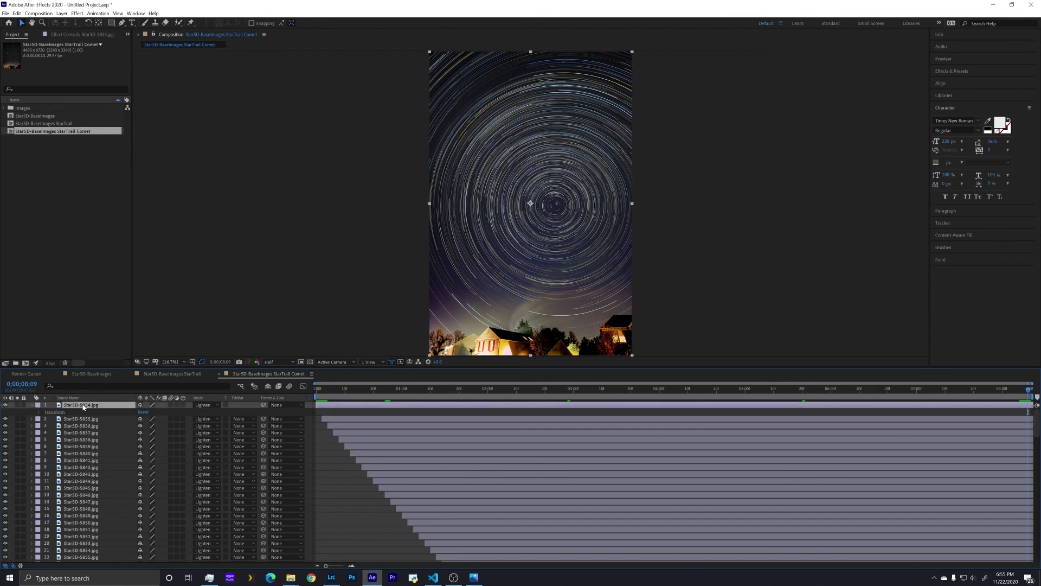
key(t)
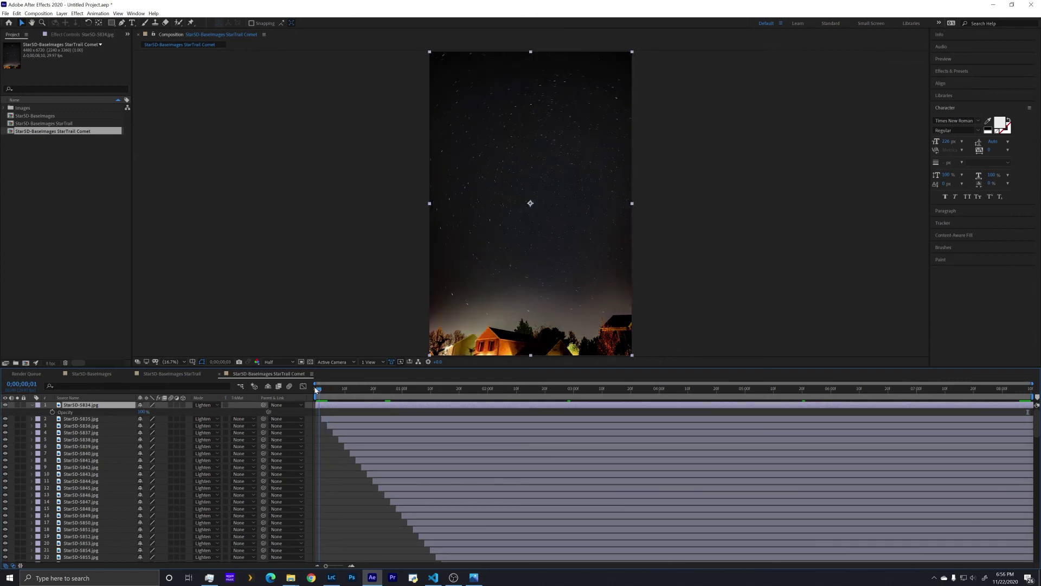
drag(328, 393, 310, 390)
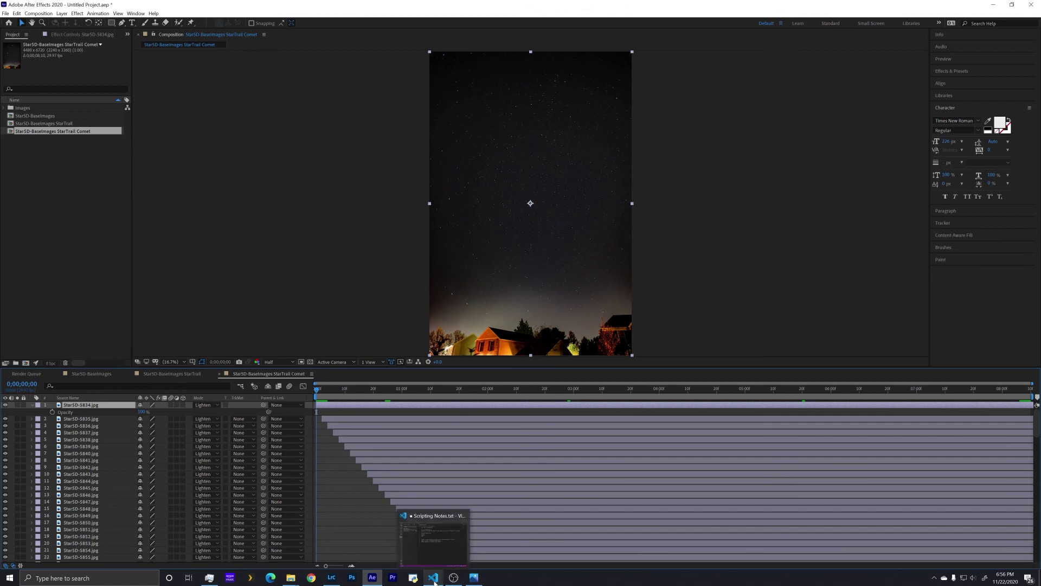
In VS Code, copy the three-line tframes/tSecs linear() opacity expression from Scripting Notes.txt
click(434, 579)
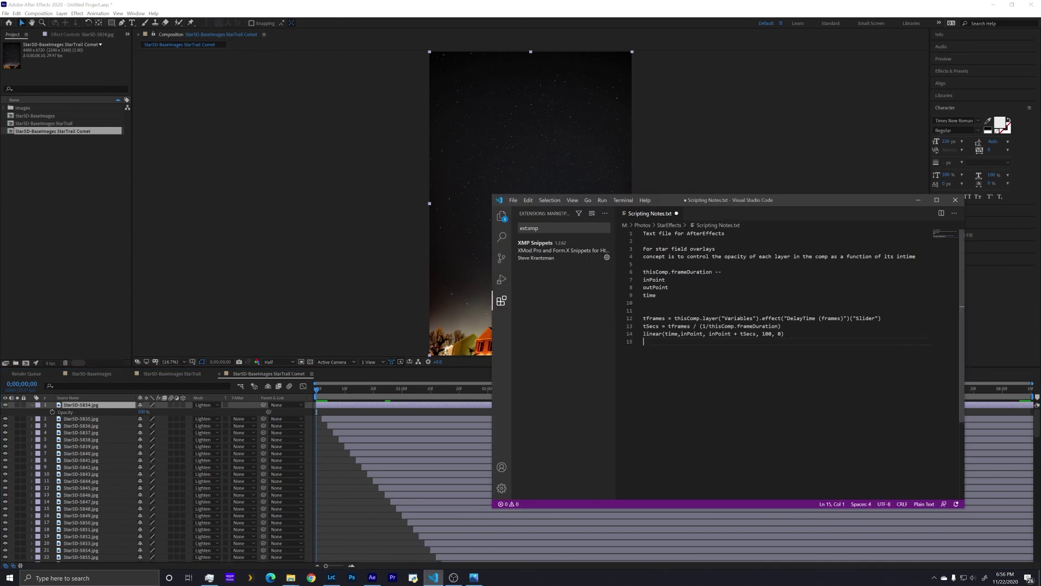
key(Left)
key(shift+Home)
key(shift+Up)
key(ctrl+c)
key(shift+Up)
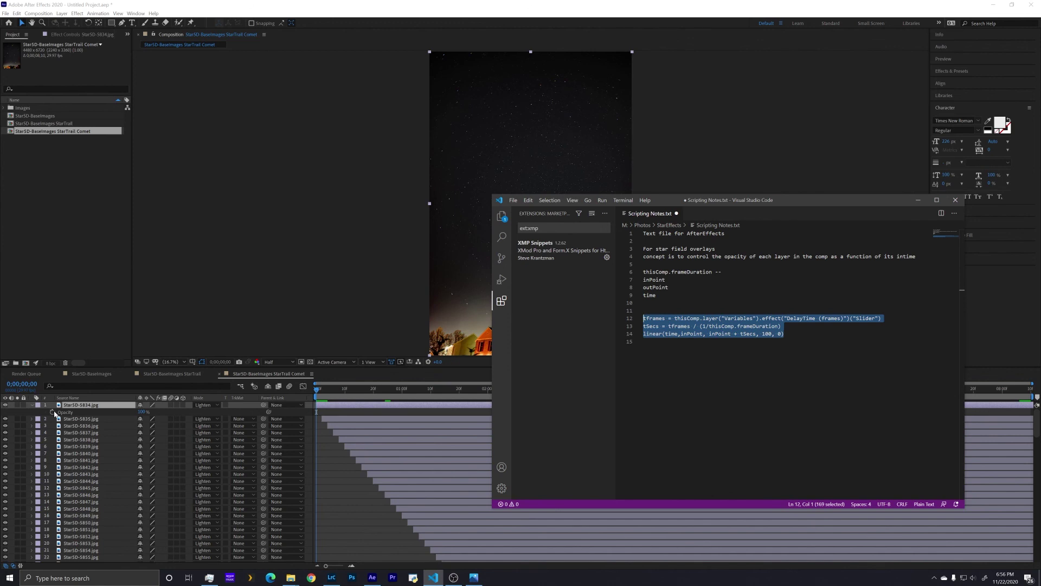
Add an expression to StarSD-5834.jpg's Opacity and paste in the copied linear fade expression
click(53, 415)
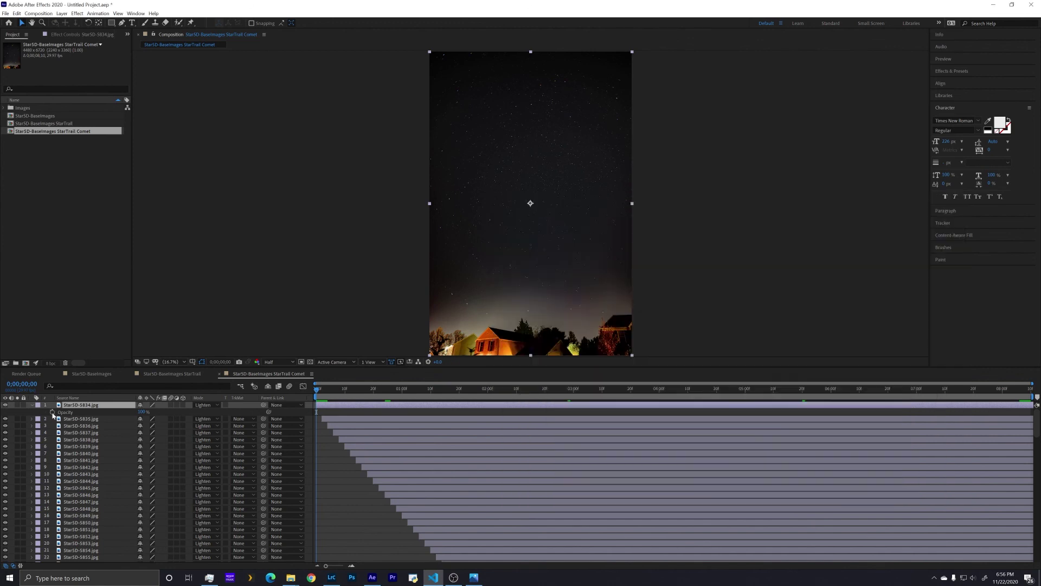
alt+click(52, 413)
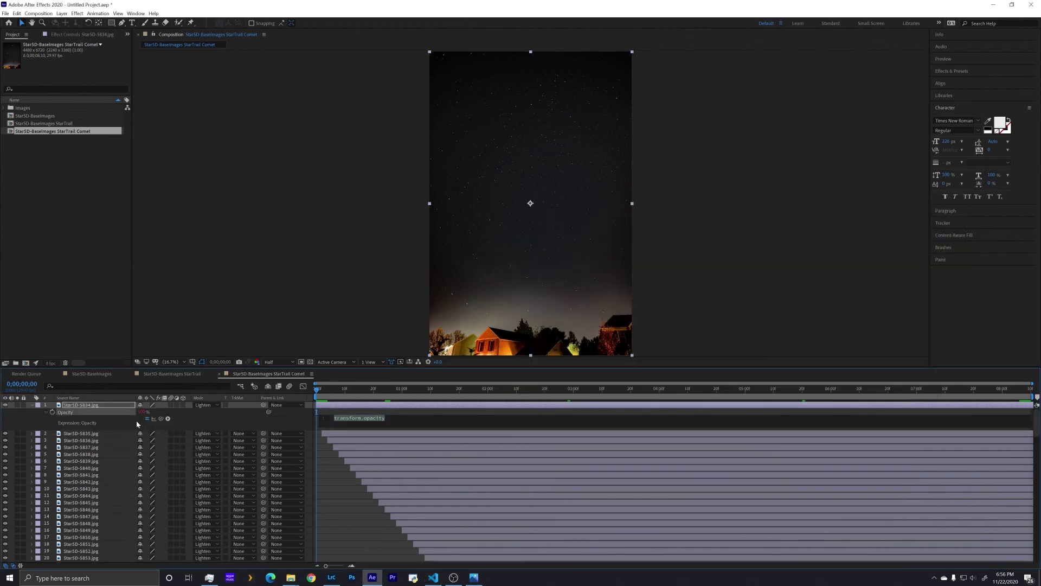
click(379, 419)
key(ctrl+v)
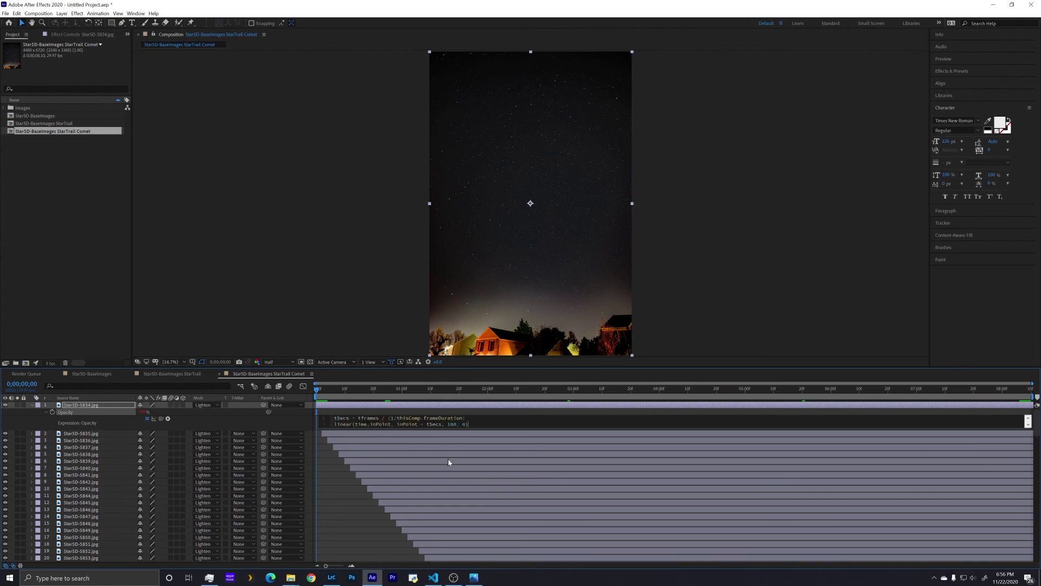
Enlarge the expression field, commit it, and inspect the missing 'Variables' layer error
key(Up)
key(Up)
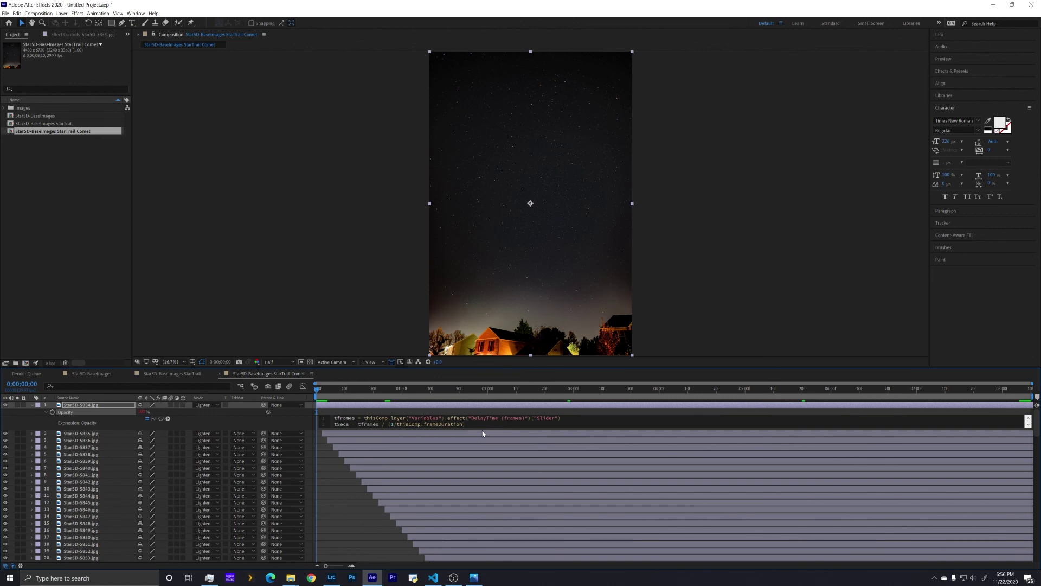
drag(482, 429, 482, 454)
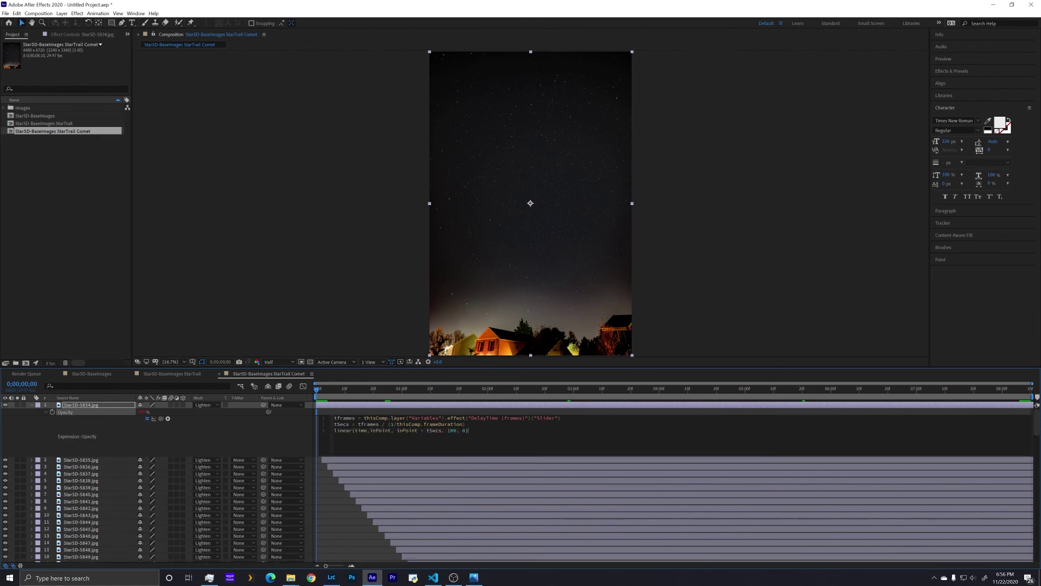
click(365, 314)
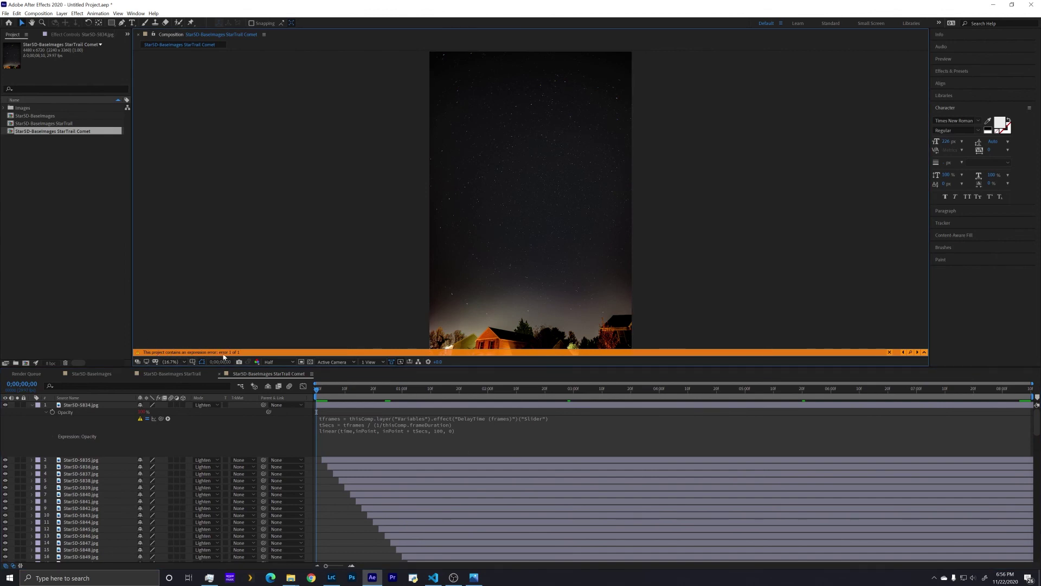
click(468, 438)
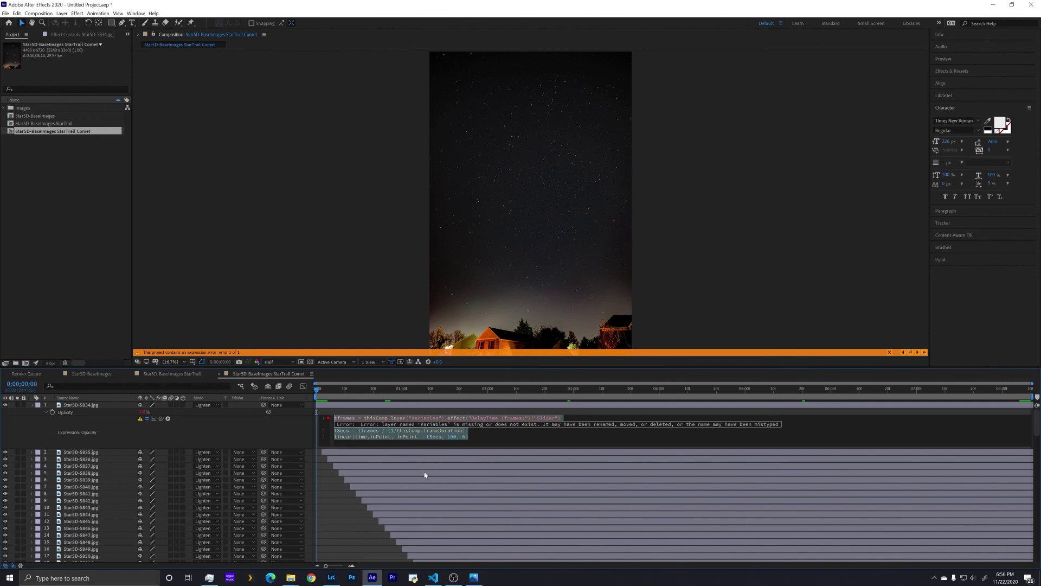
Create a Null Object layer (Null 1) and move it to the top of the layer stack
click(324, 459)
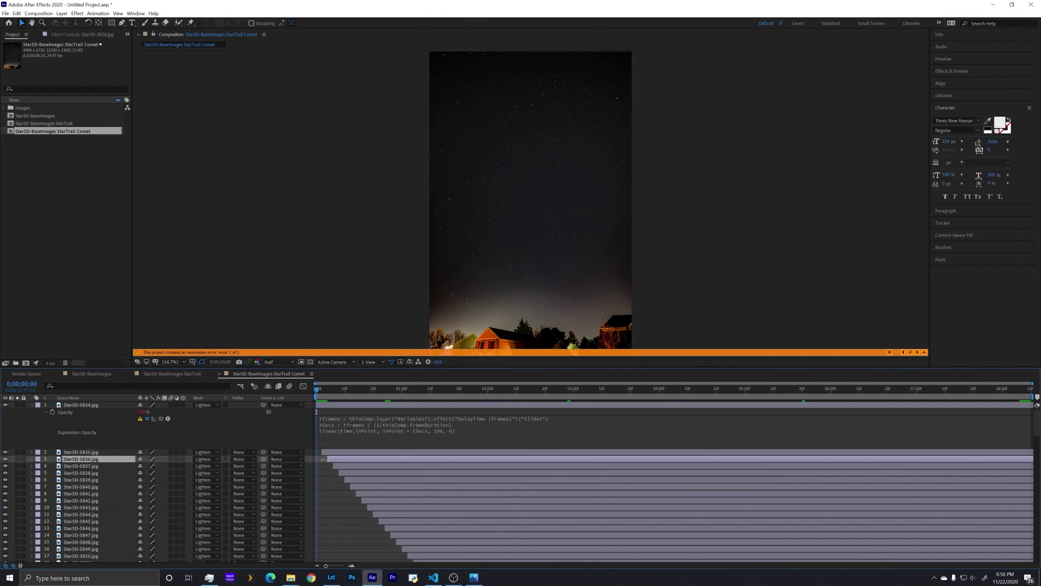
right_click(324, 460)
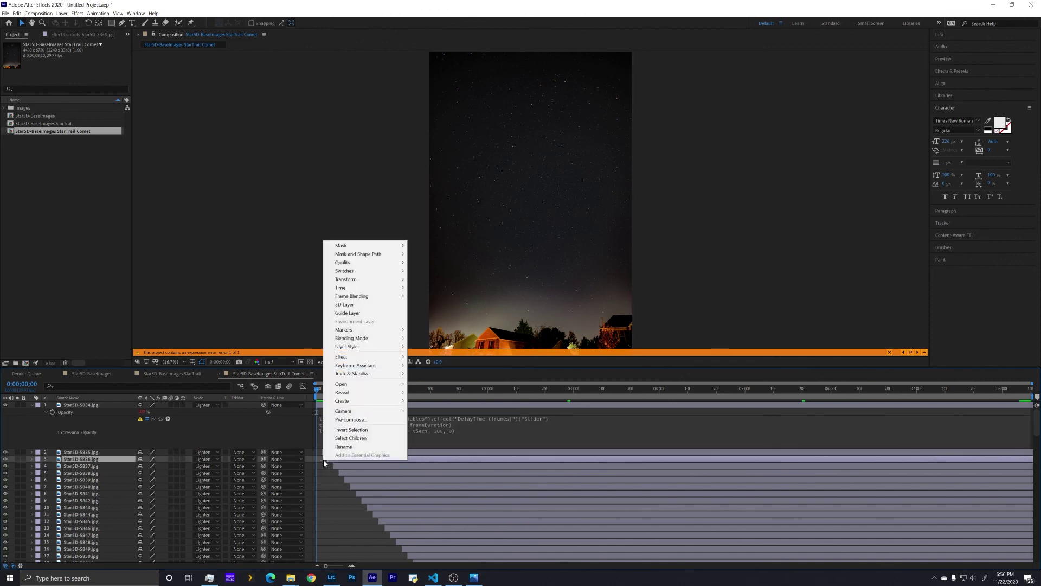
click(62, 13)
click(71, 13)
mouse_move(62, 13)
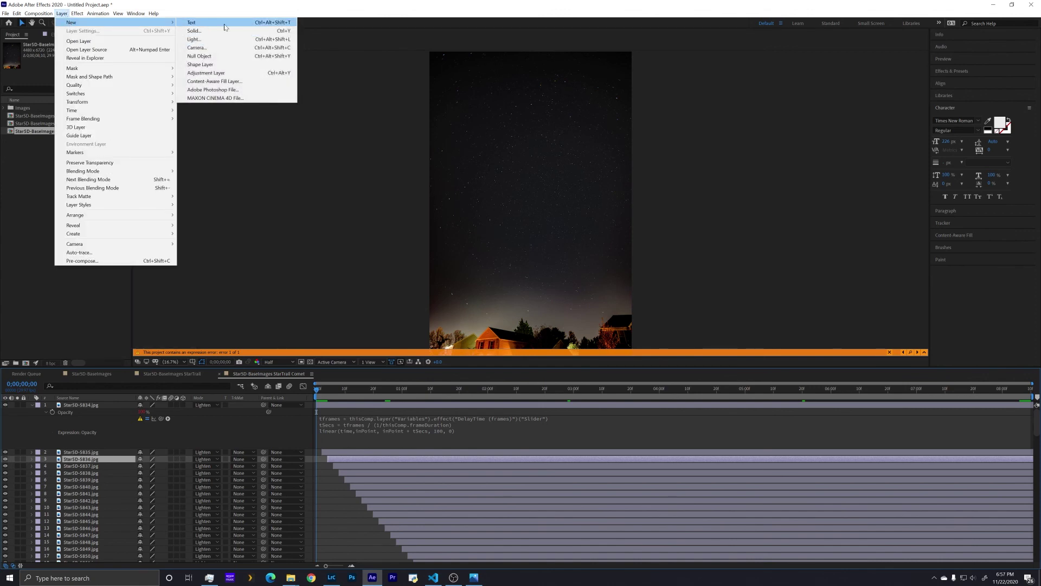
click(230, 56)
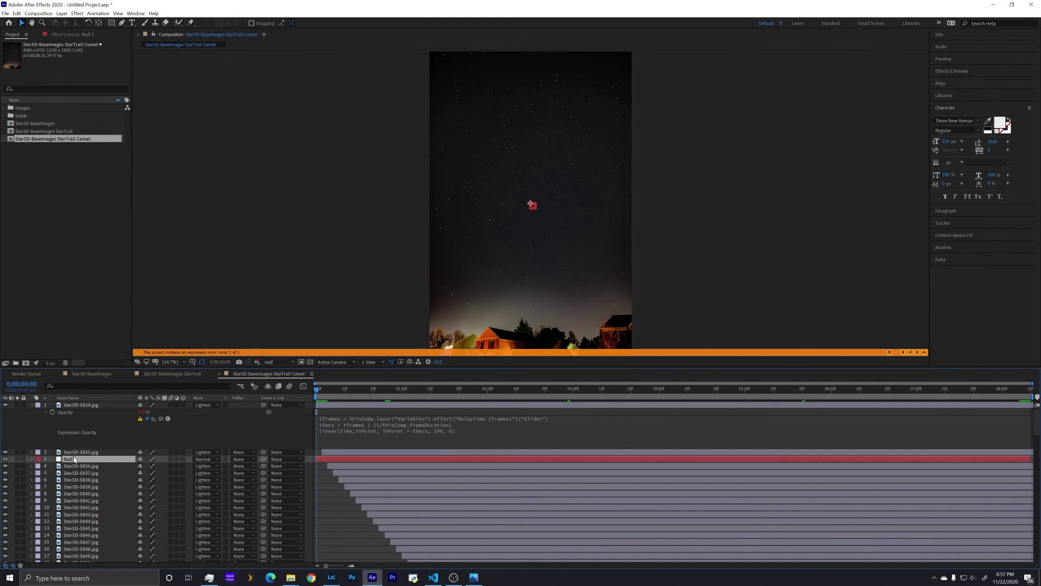
drag(75, 460, 79, 405)
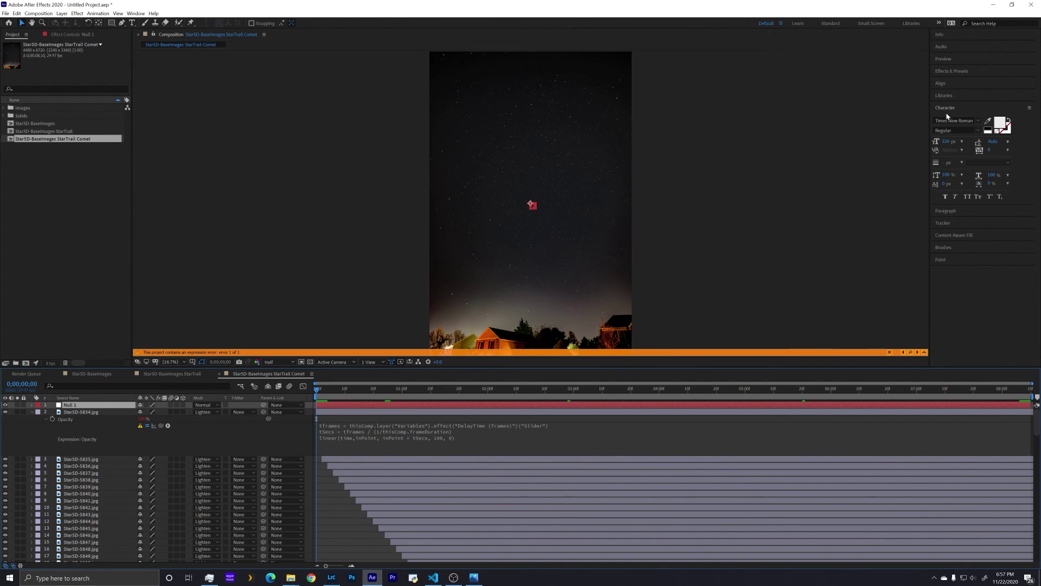
Apply Expression Controls > Slider Control to the Null 1 layer
click(948, 71)
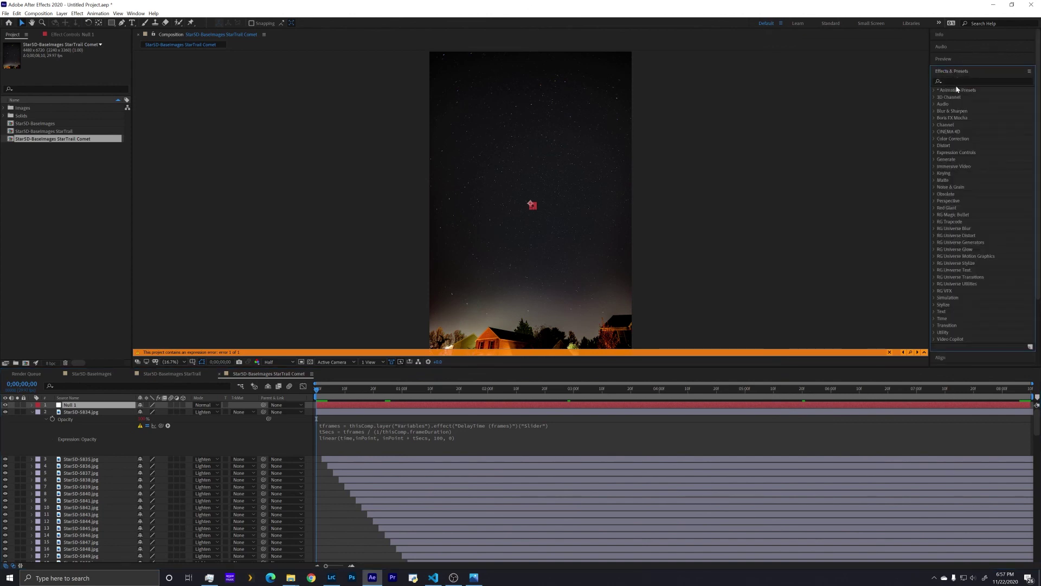
click(935, 153)
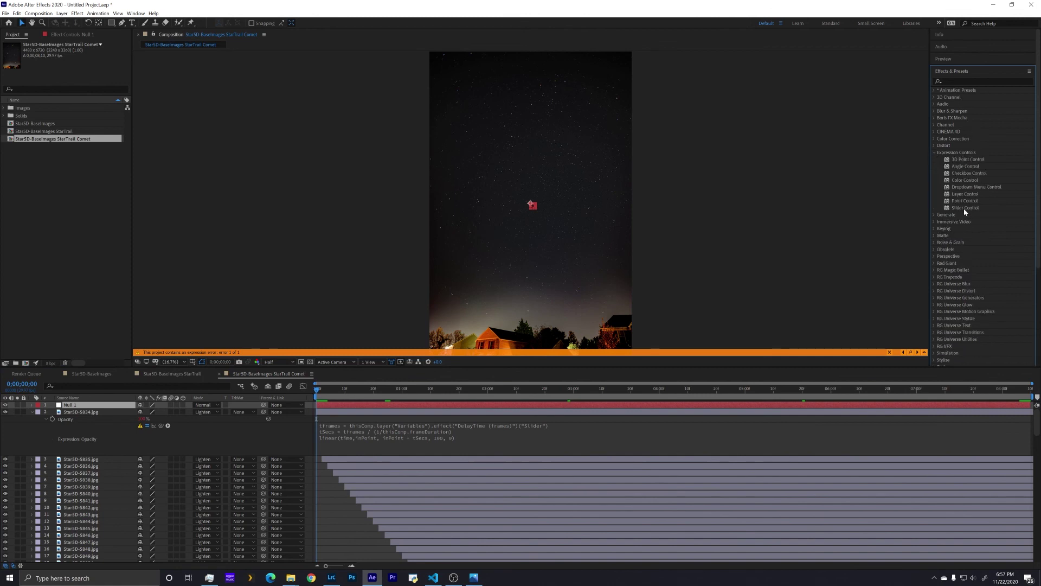
click(966, 209)
drag(964, 210, 773, 405)
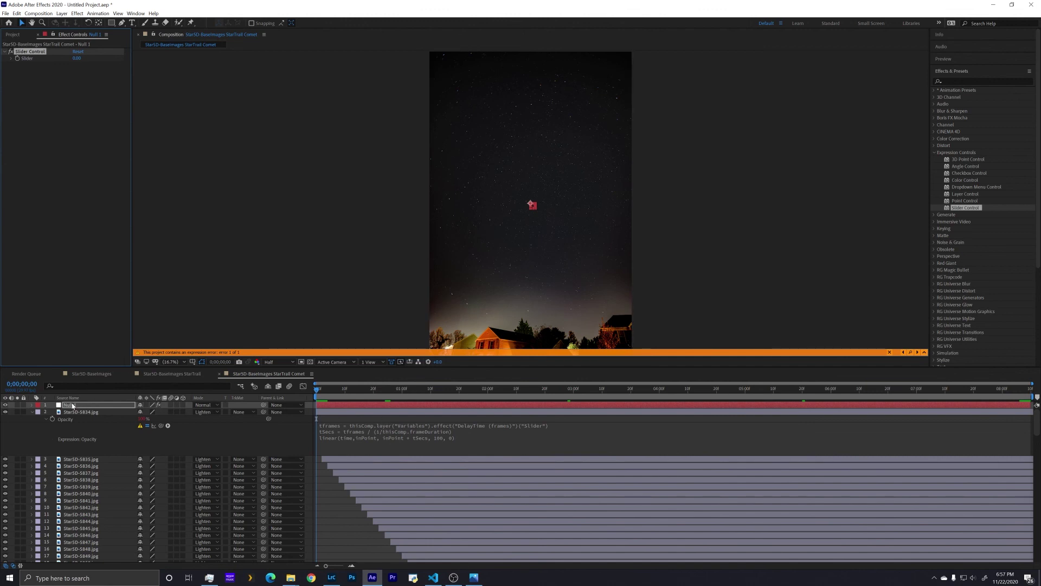
Start renaming the Null 1 layer from its context menu
right_click(72, 406)
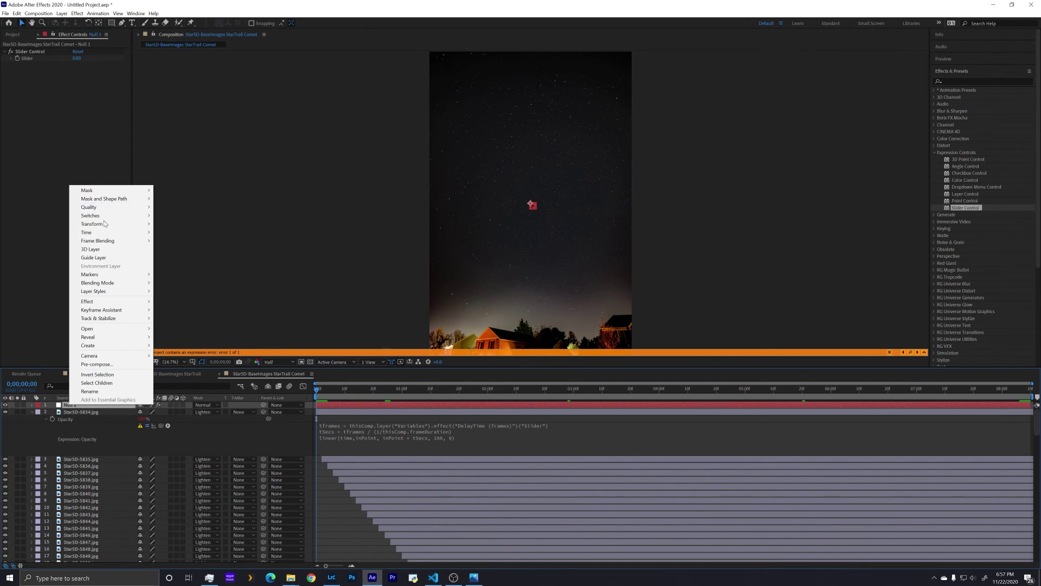
double_click(69, 407)
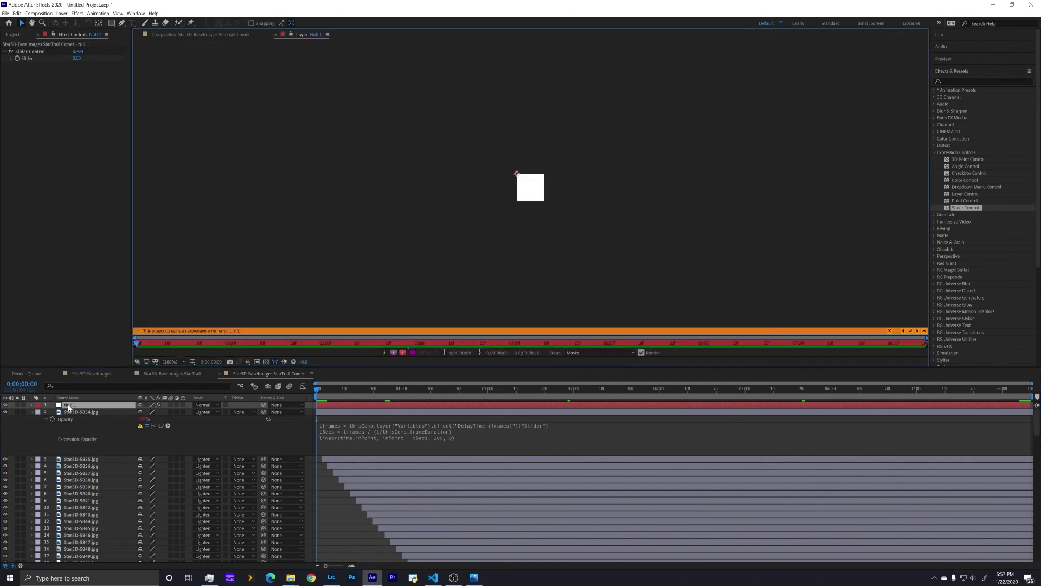
right_click(69, 408)
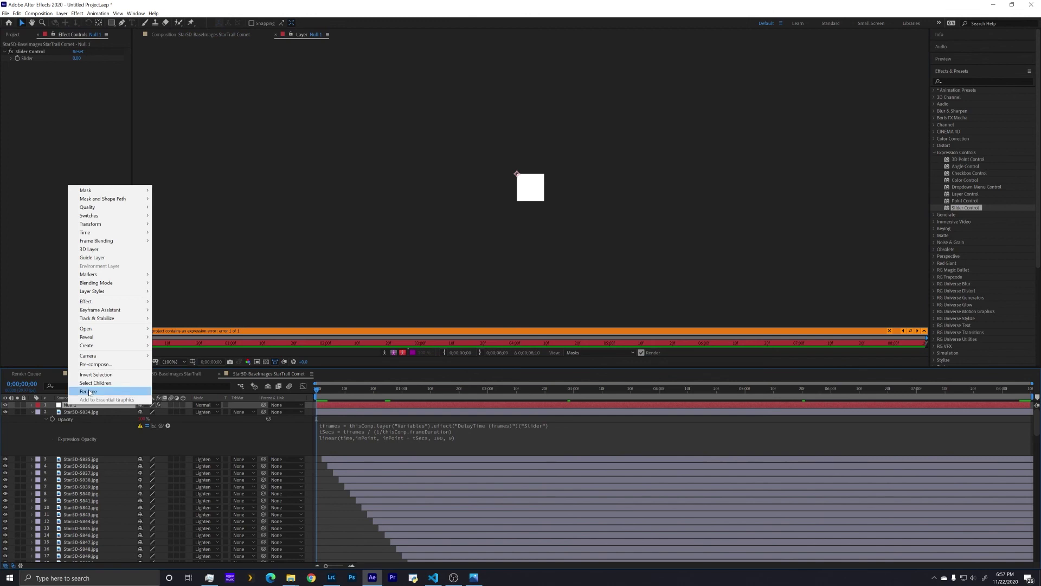
click(89, 391)
Finish naming the null layer 'Variables' and return to the Comet composition
text(Variables)
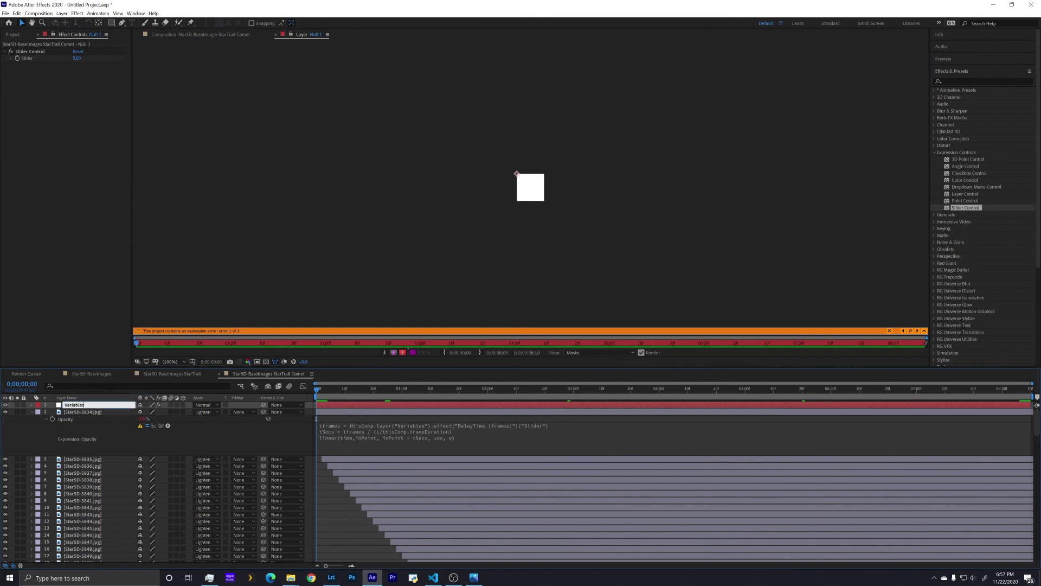
key(Return)
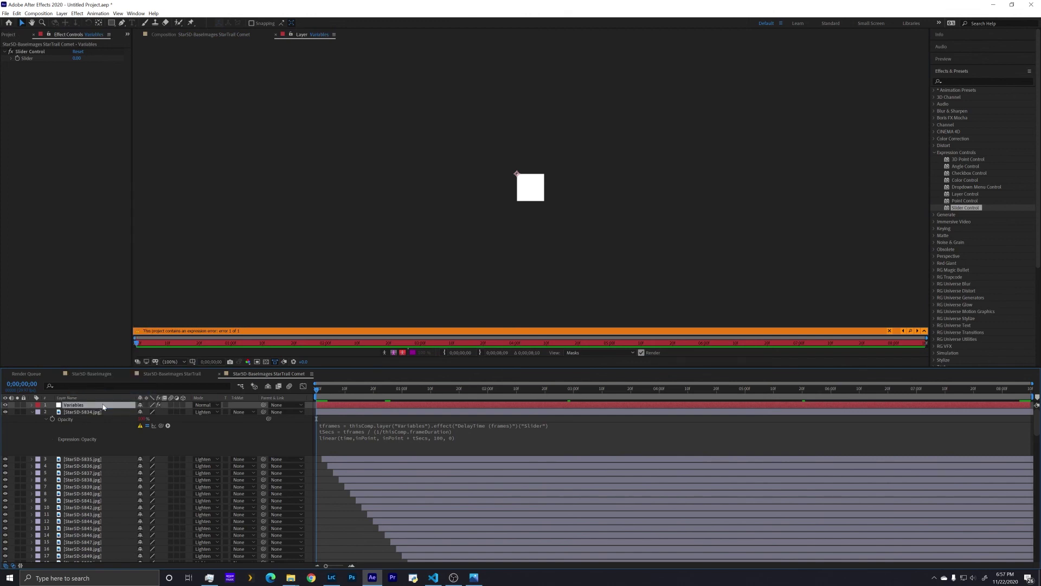
click(275, 34)
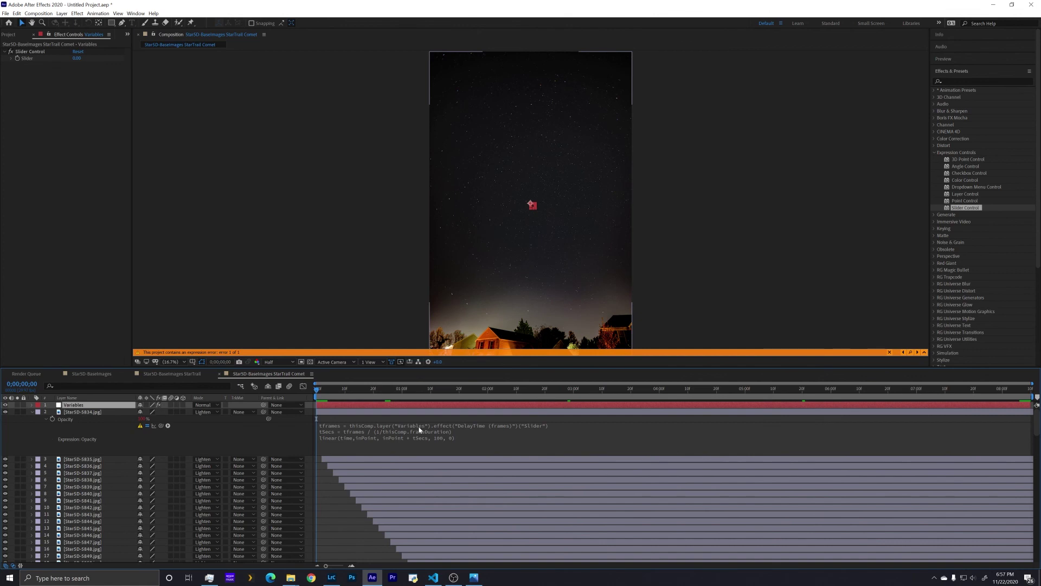
Rename the Slider Control effect to 'DelayTime (frames)', copying the name from the Opacity expression
click(467, 429)
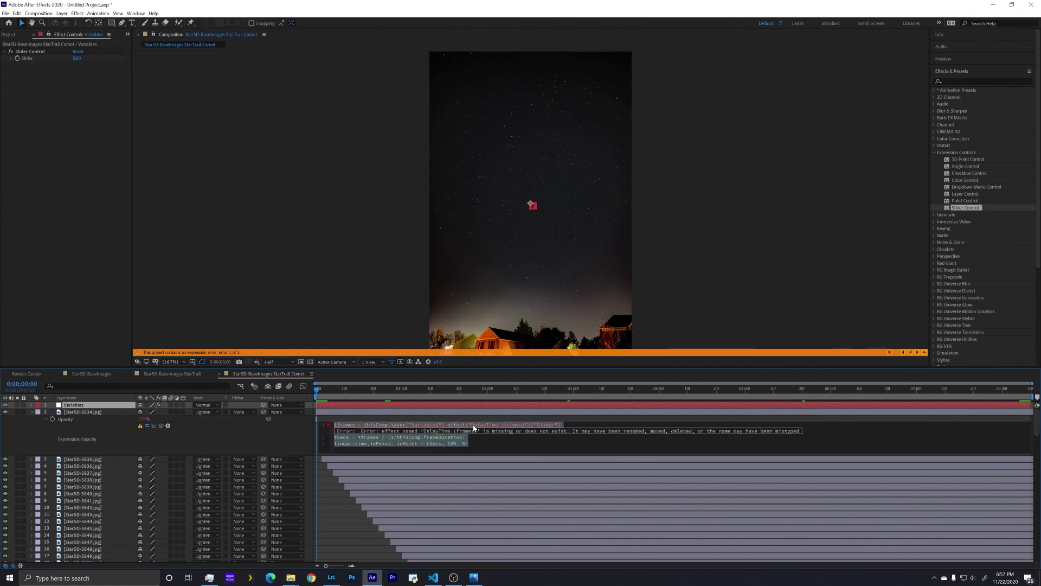
drag(471, 425, 524, 423)
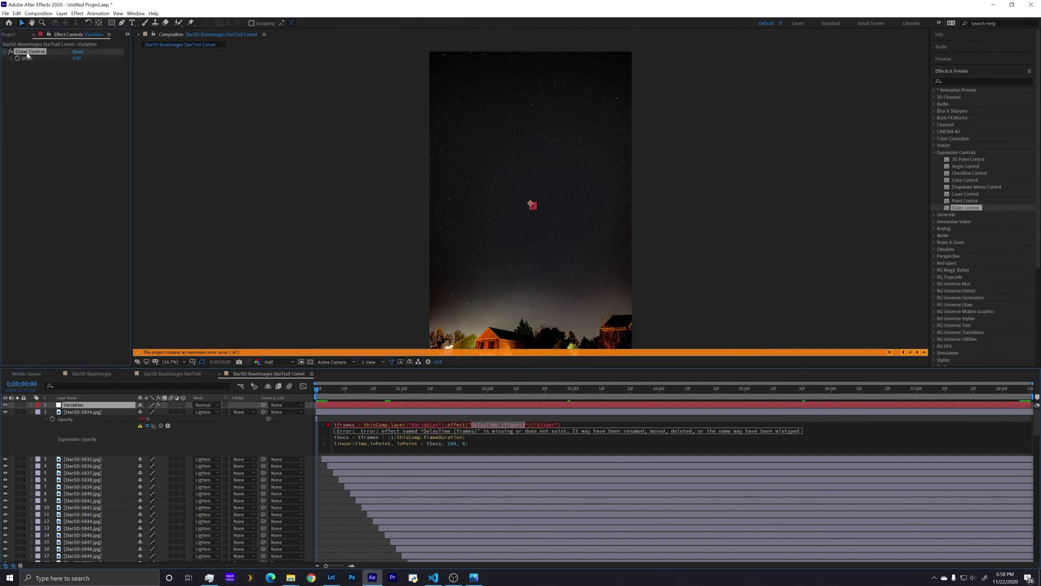
right_click(26, 51)
click(47, 59)
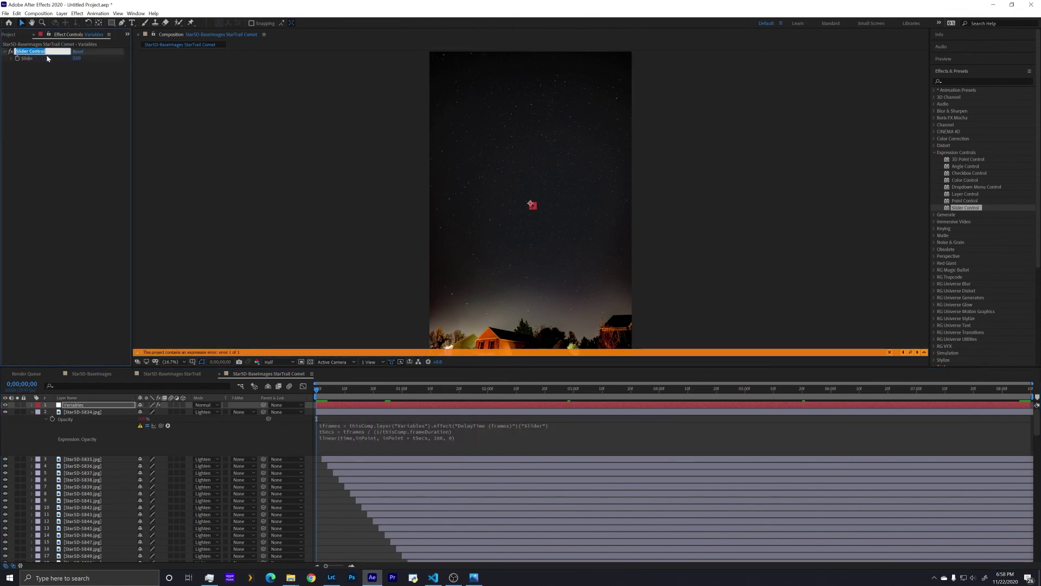
text(DelayTime (frames))
key(Return)
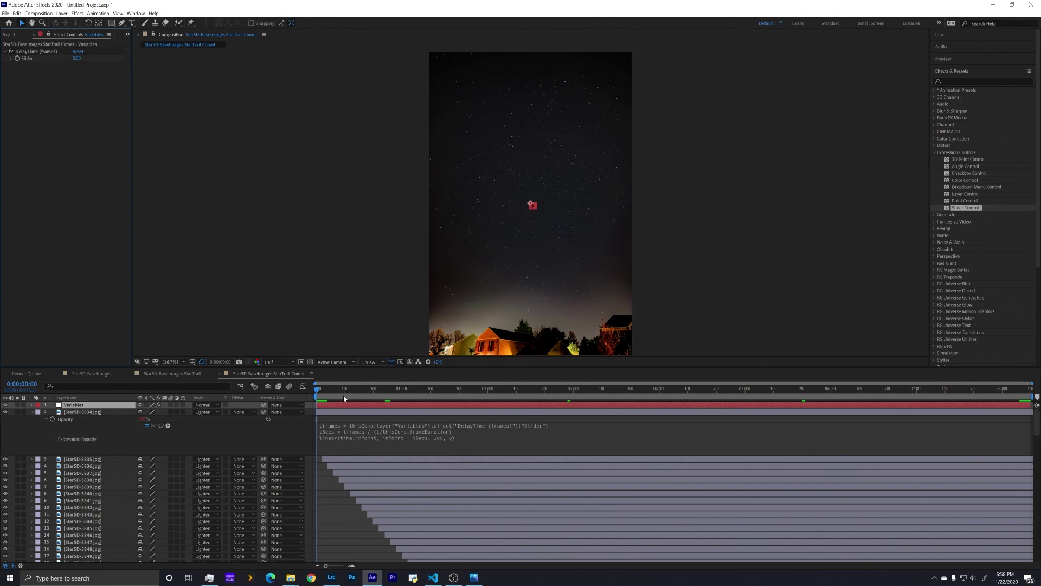
At 0;00;01;16, hide the star-photo layers from layer 3 down and enlarge the viewer
click(408, 390)
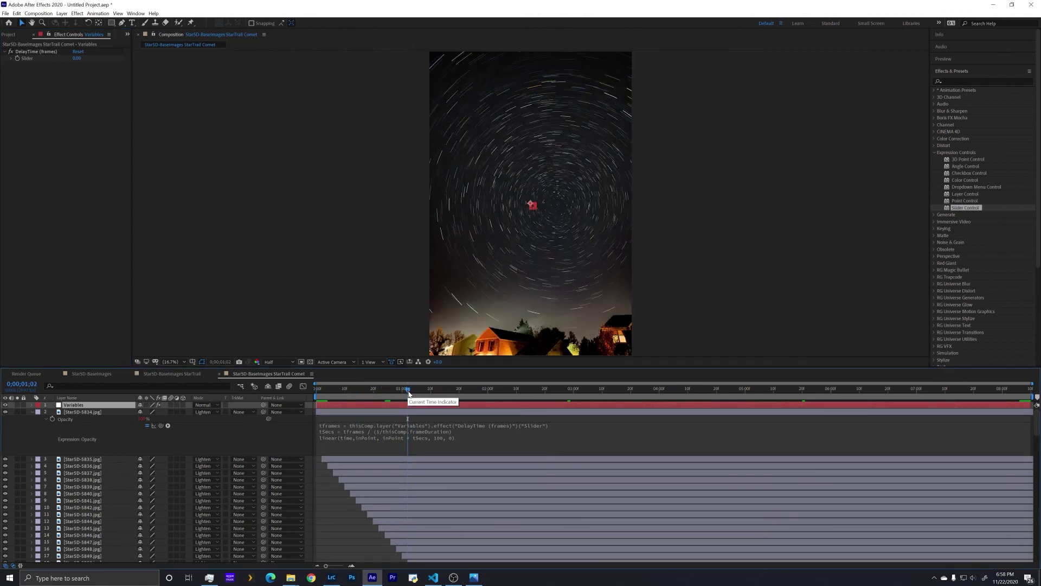
click(465, 389)
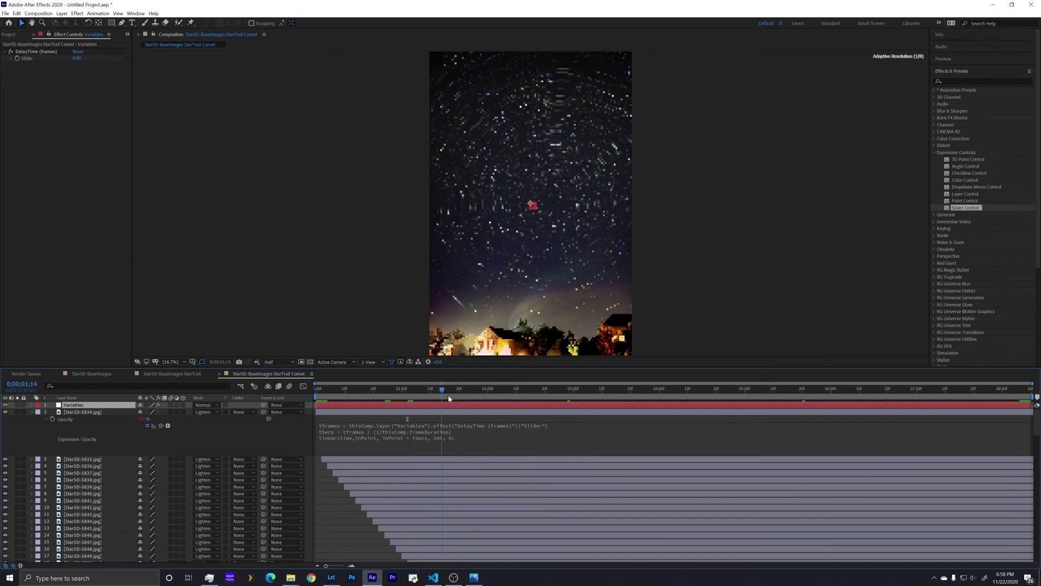
click(448, 395)
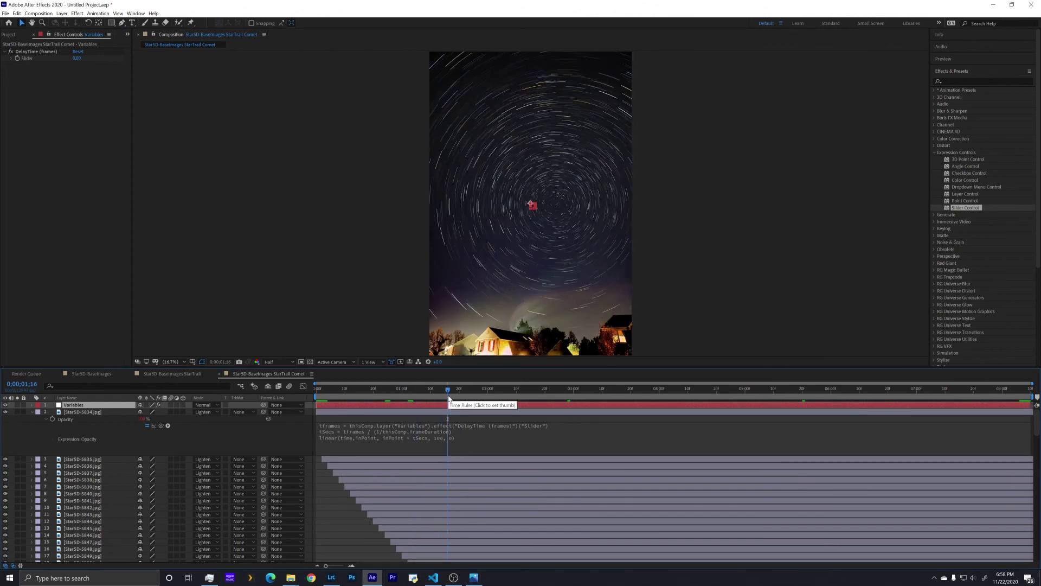
drag(6, 460, 6, 556)
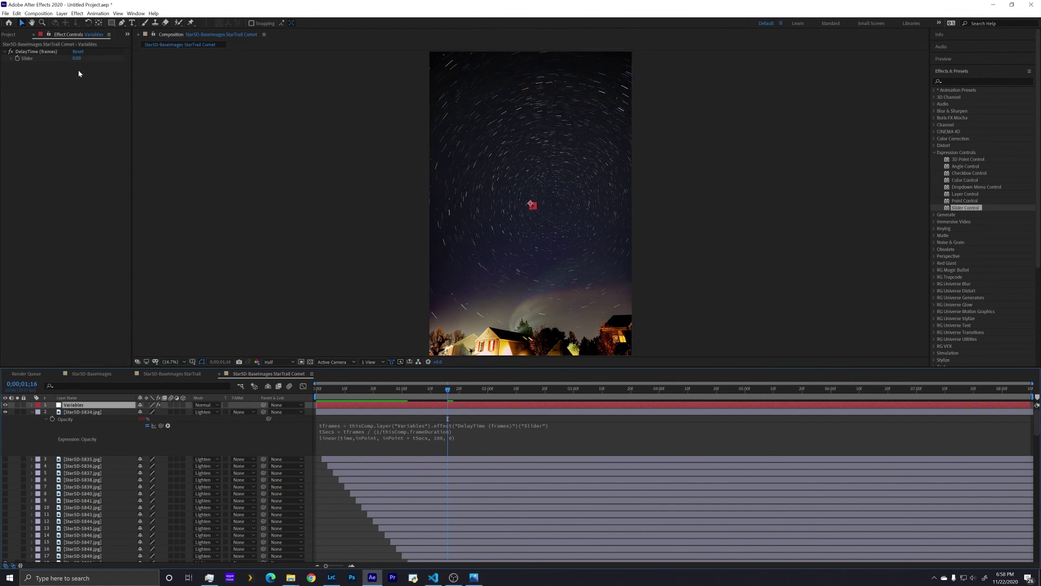
drag(367, 368, 358, 457)
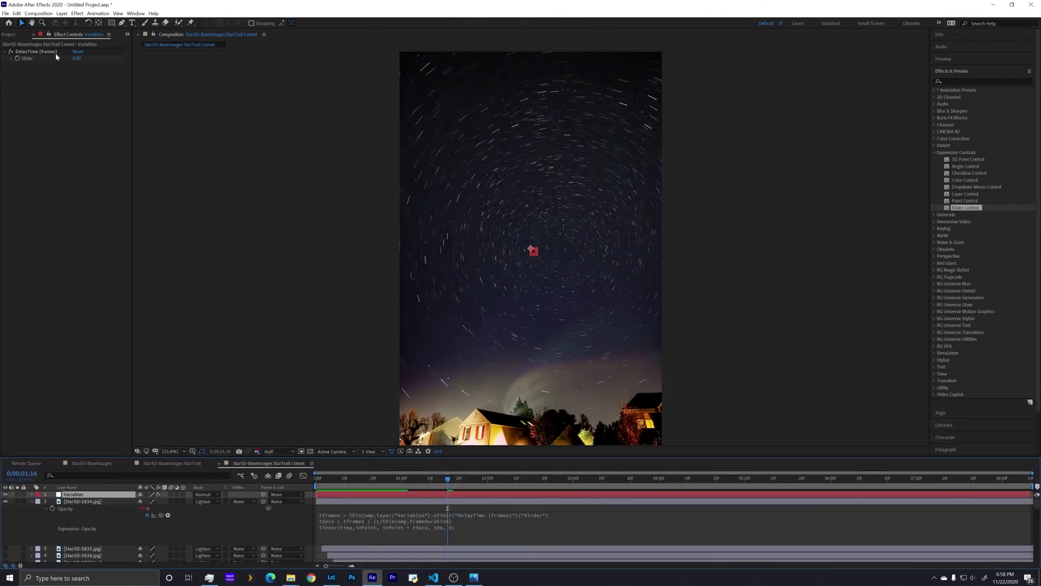
Scrub the DelayTime (frames) slider to about 70
click(79, 58)
drag(80, 58, 106, 58)
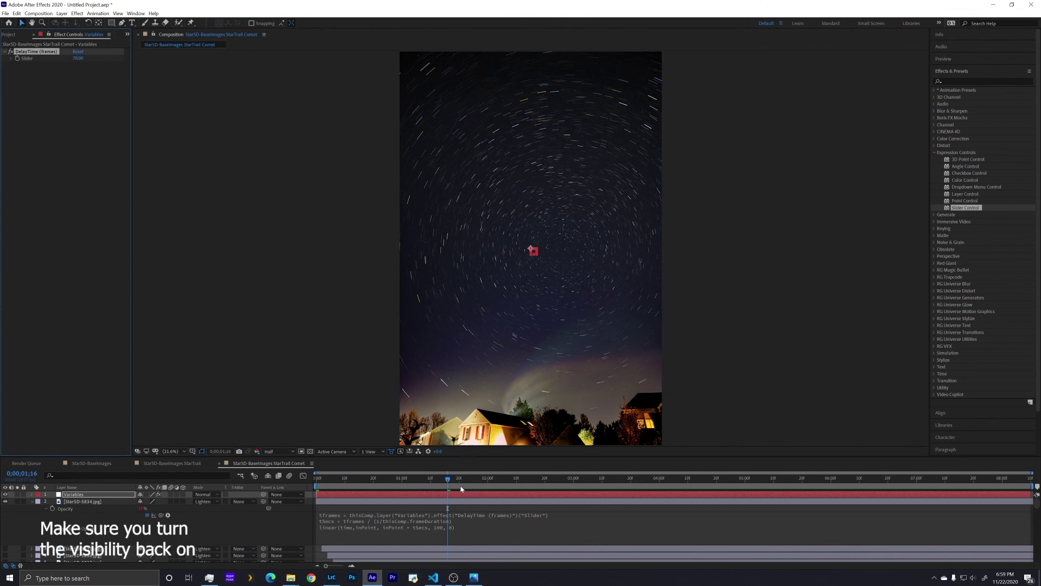
click(447, 482)
Copy only the Opacity expression from the StarSD-5834.jpg layer
drag(448, 482, 298, 474)
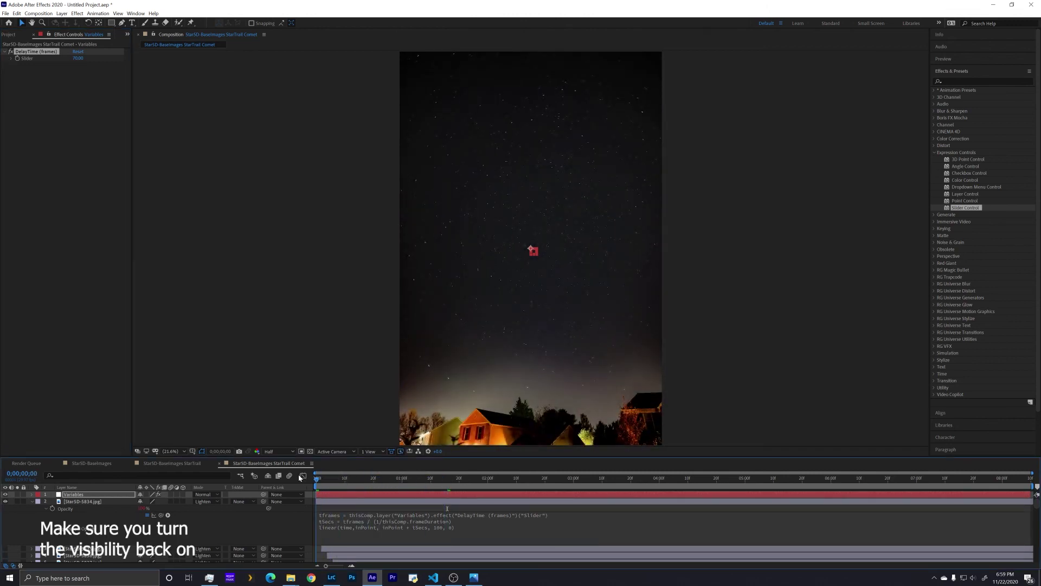
click(96, 503)
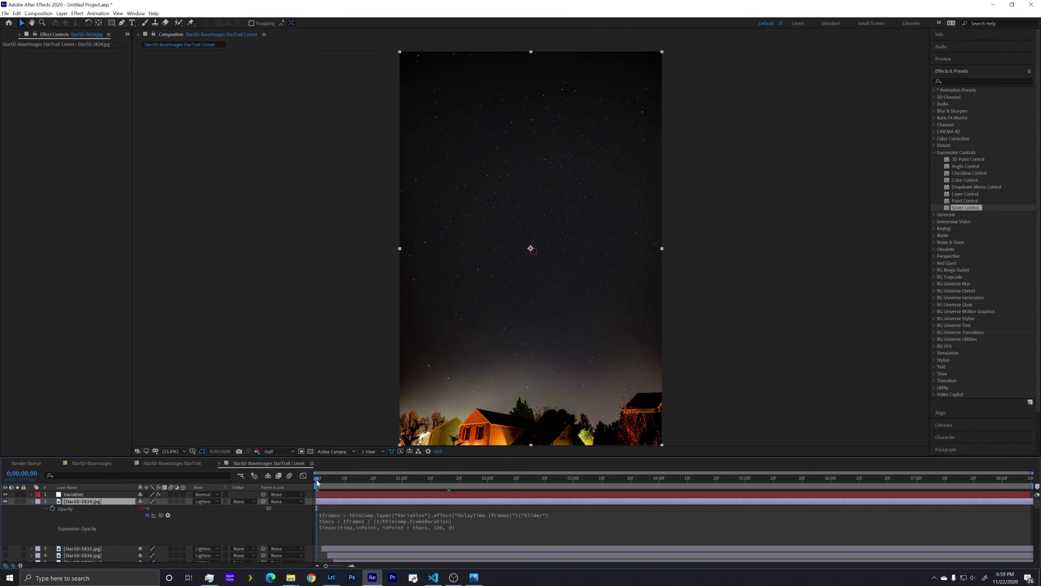
mouse_move(317, 478)
mouse_down()
mouse_move(623, 473)
mouse_move(316, 477)
mouse_up()
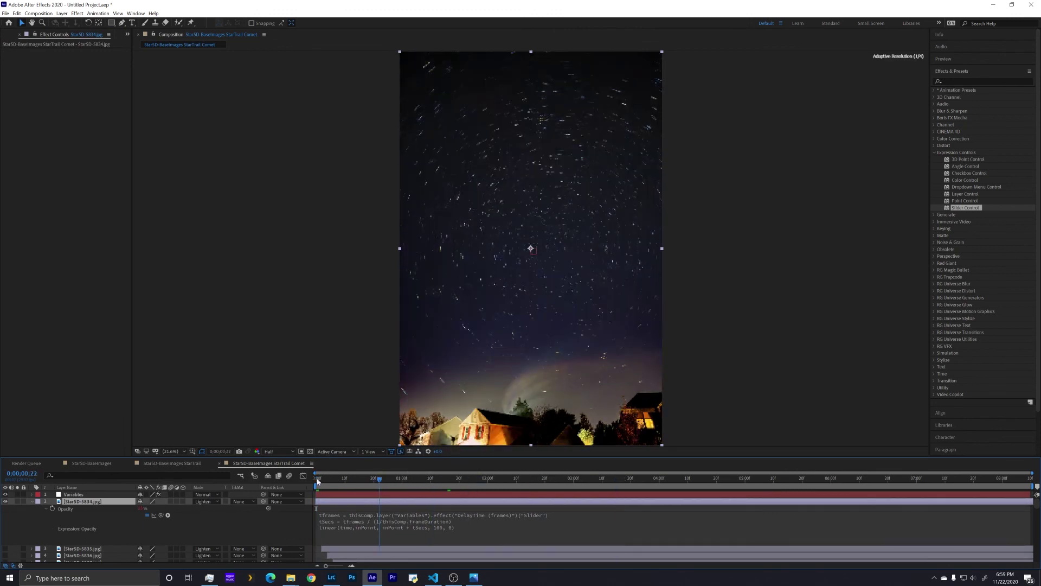
click(467, 528)
right_click(80, 509)
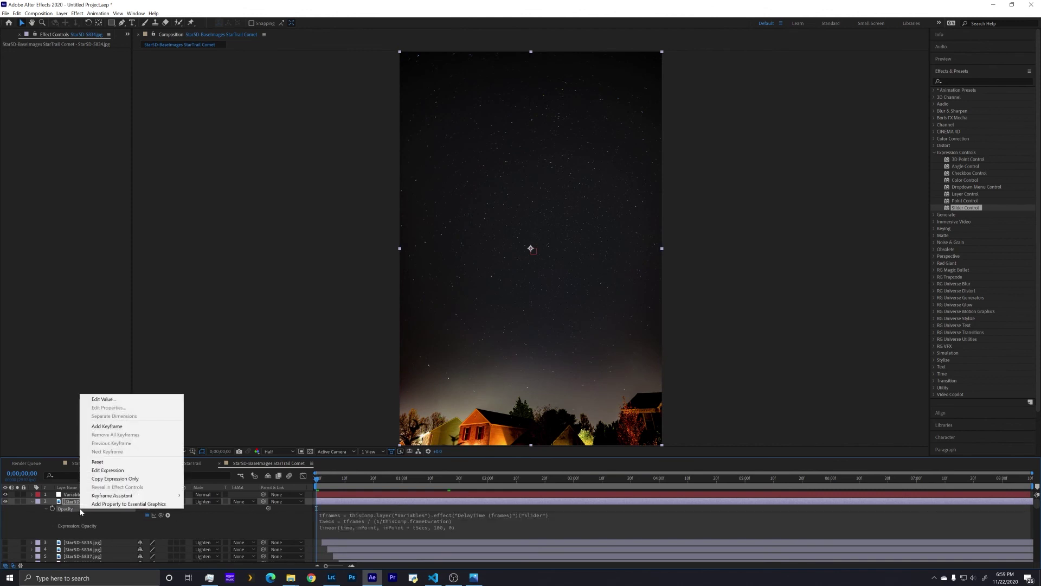
mouse_move(108, 495)
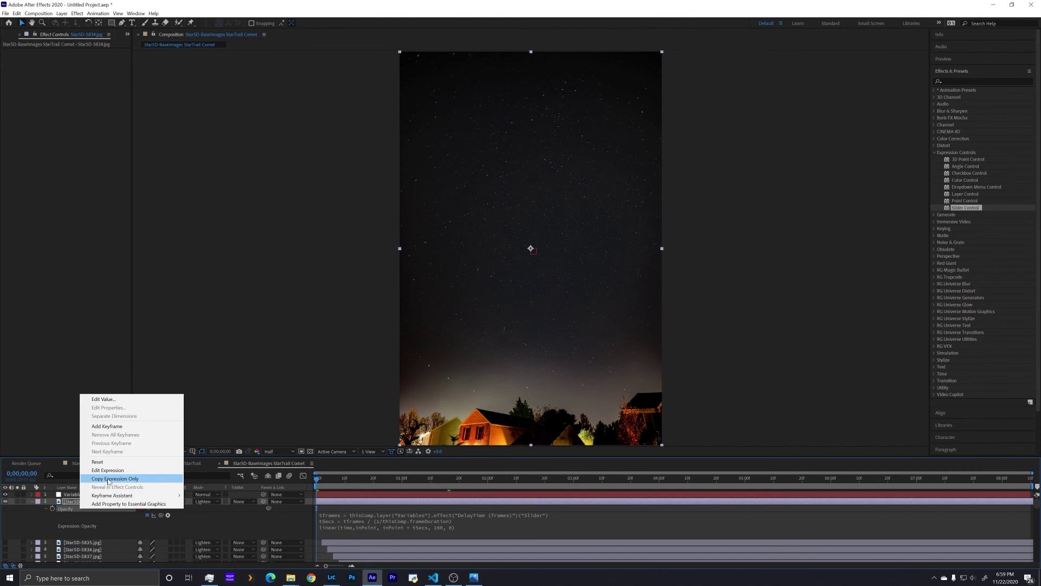
click(104, 479)
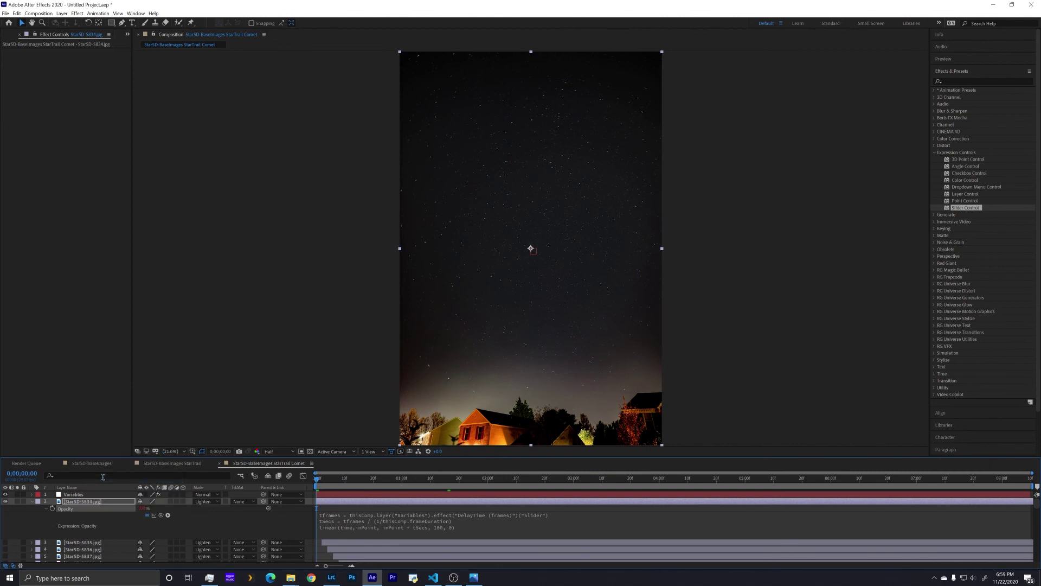
Paste the expression onto every layer except Variables
key(ctrl+a)
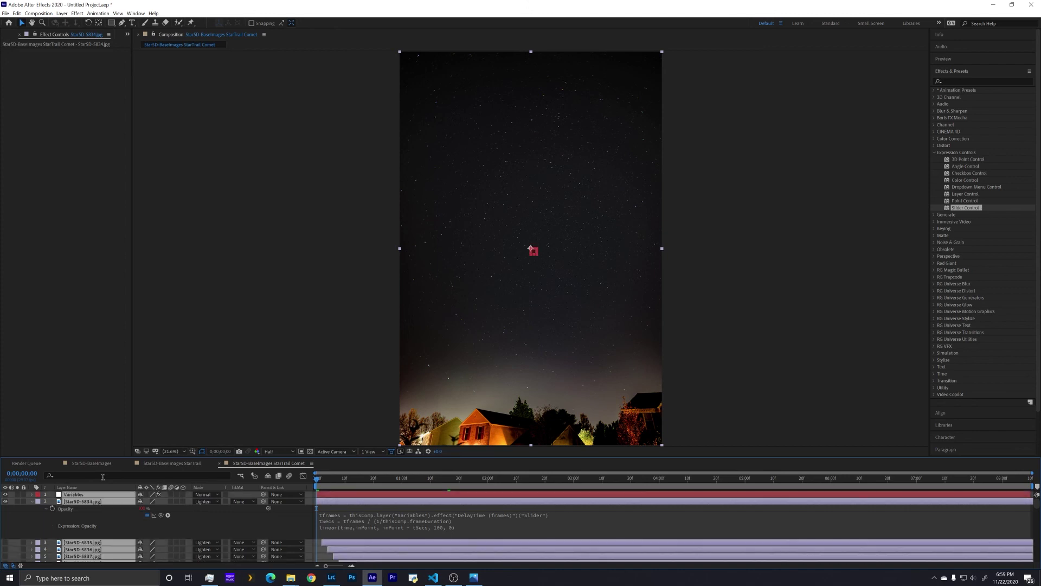
ctrl+click(80, 495)
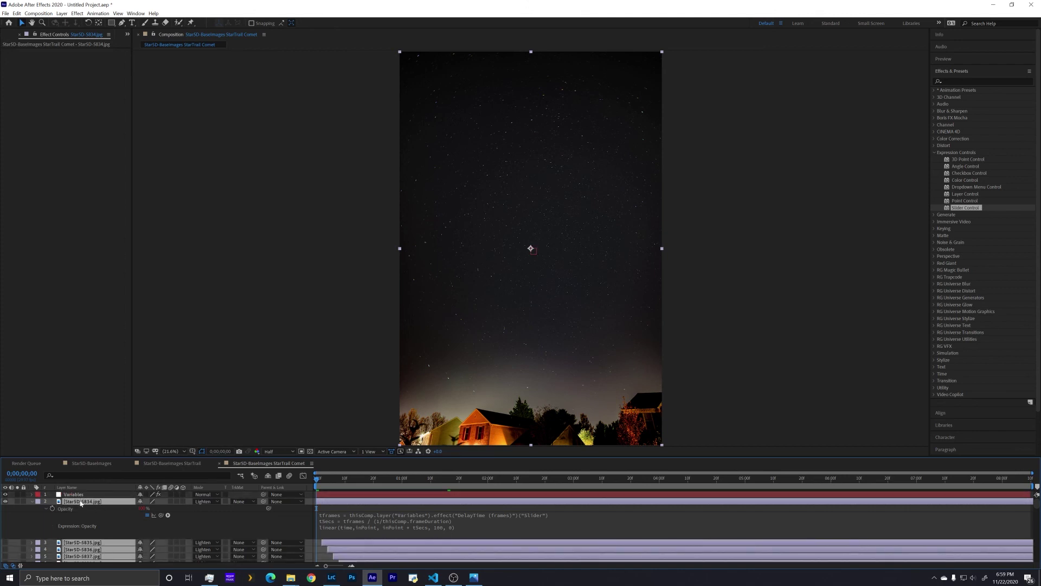
click(17, 13)
mouse_move(31, 14)
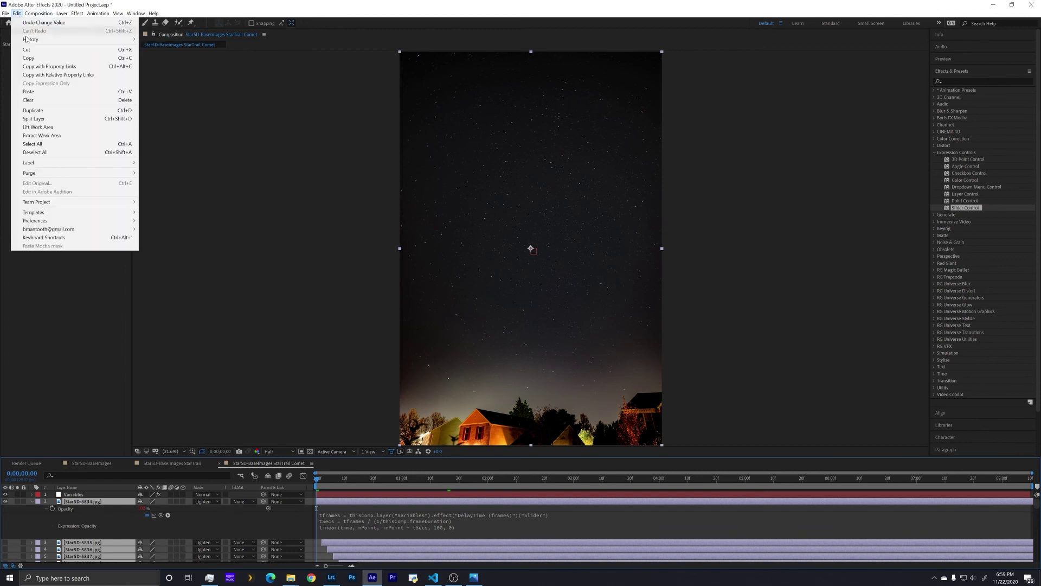
click(36, 92)
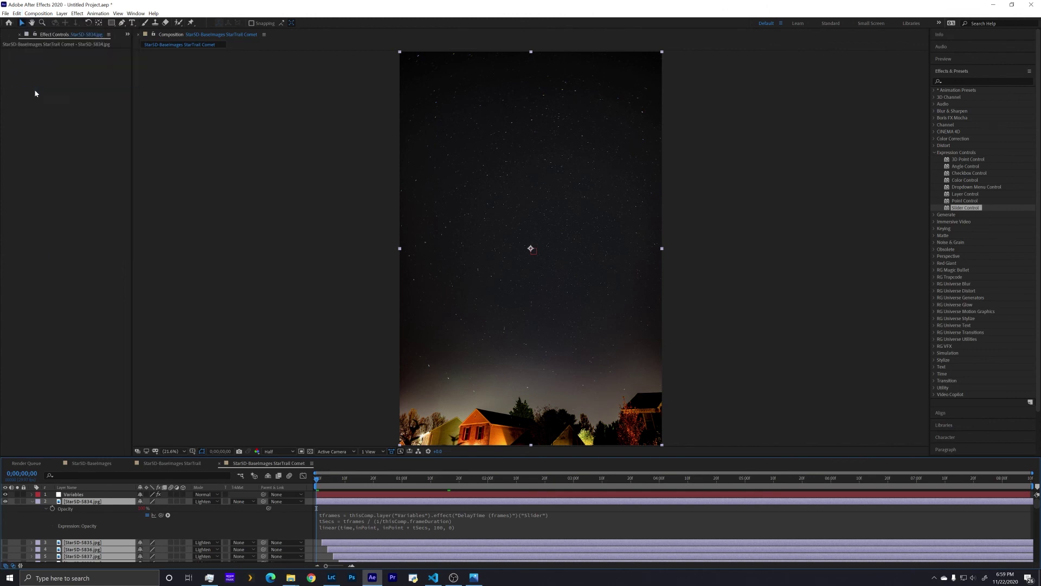
Paste the fade expression onto StarSD-5835.jpg's Opacity and check it
click(247, 371)
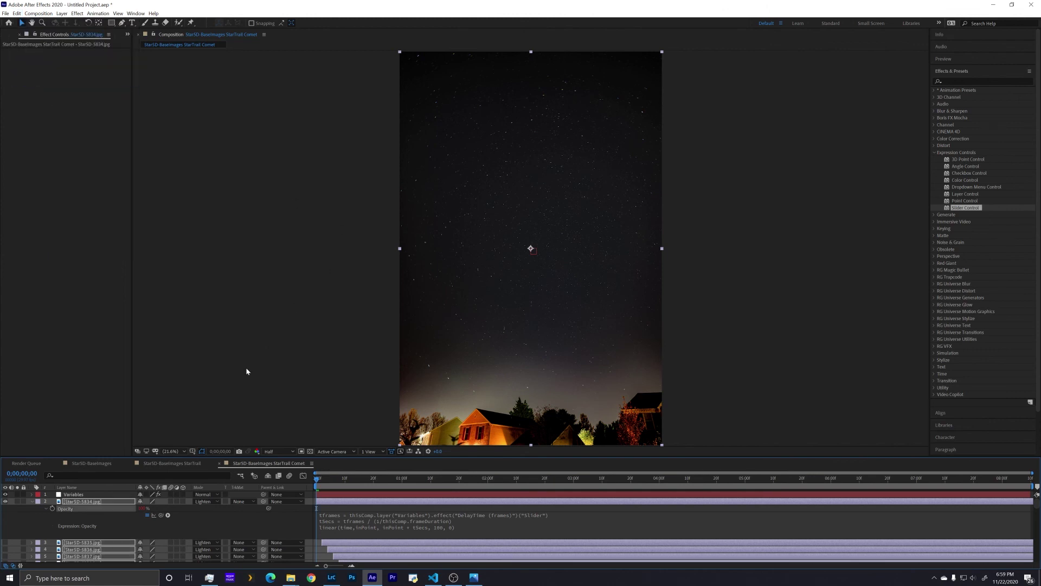
click(100, 496)
click(100, 543)
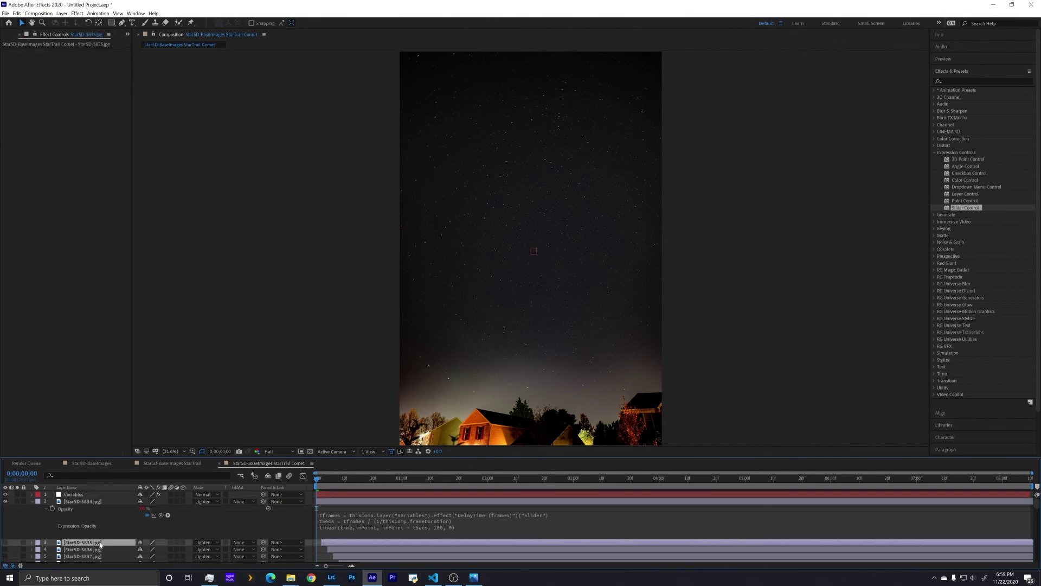
key(ctrl+v)
scroll(101, 529, down, 2)
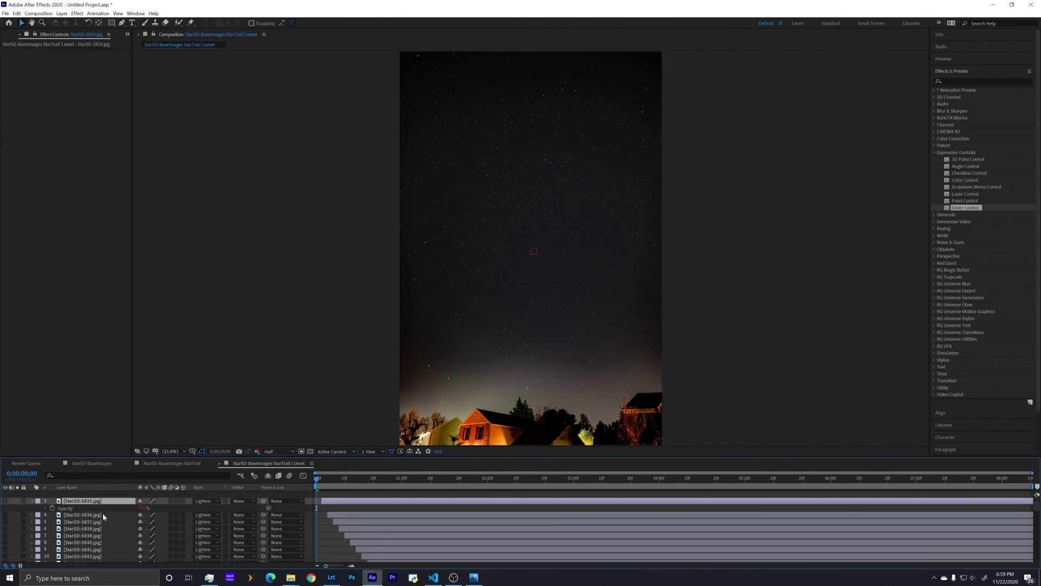
click(46, 508)
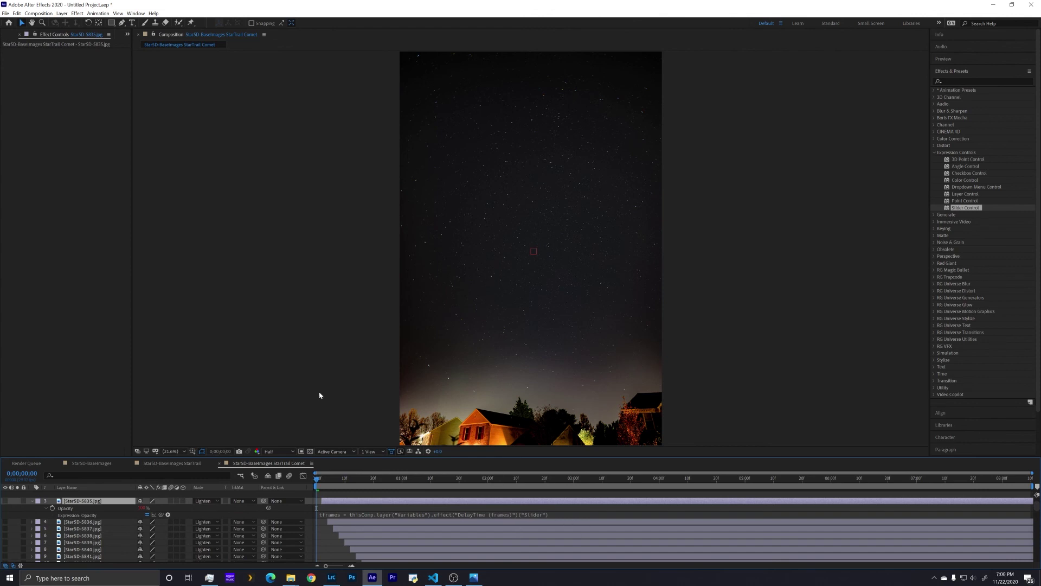
Preview to 0;00;05;08 and raise DelayTime (frames) to roughly 132 for long circular trails
drag(318, 481, 685, 484)
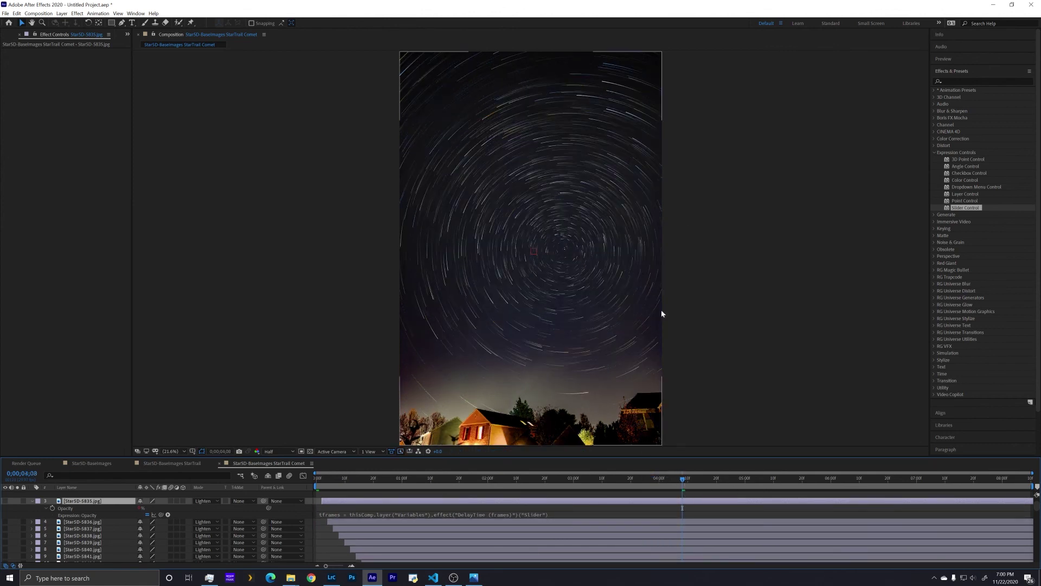
click(768, 479)
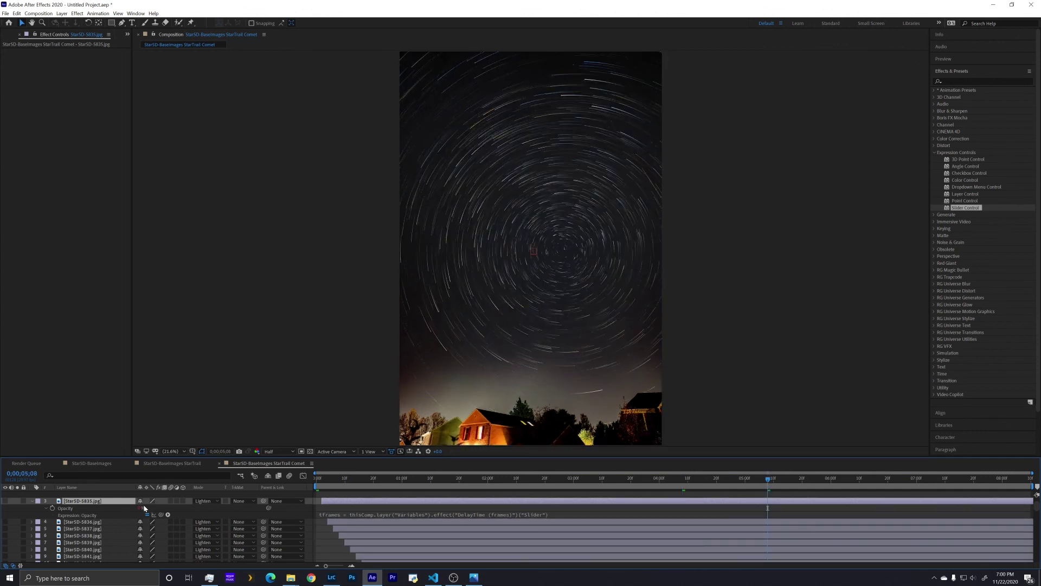
scroll(144, 508, up, 3)
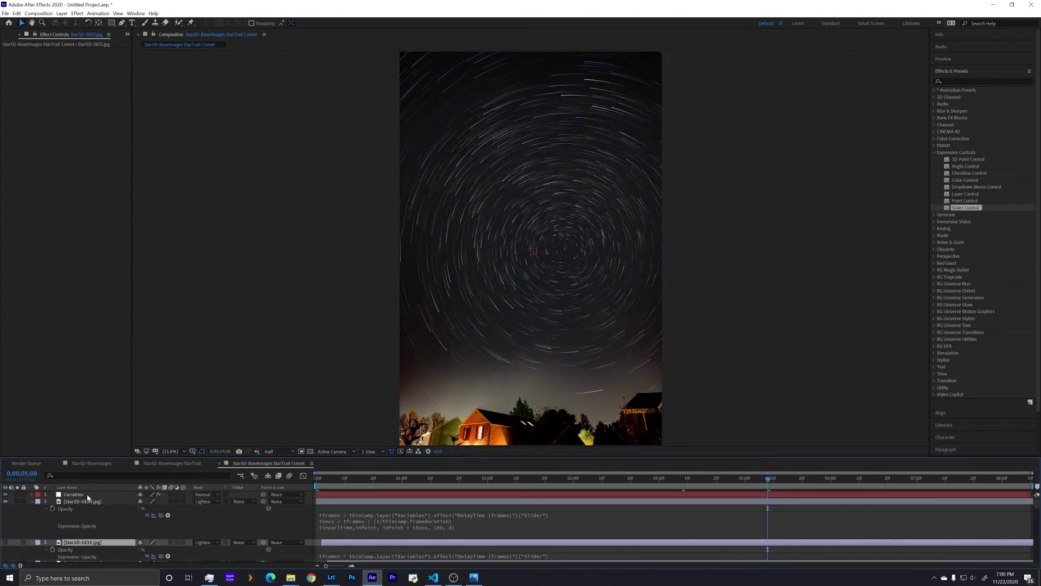
click(87, 495)
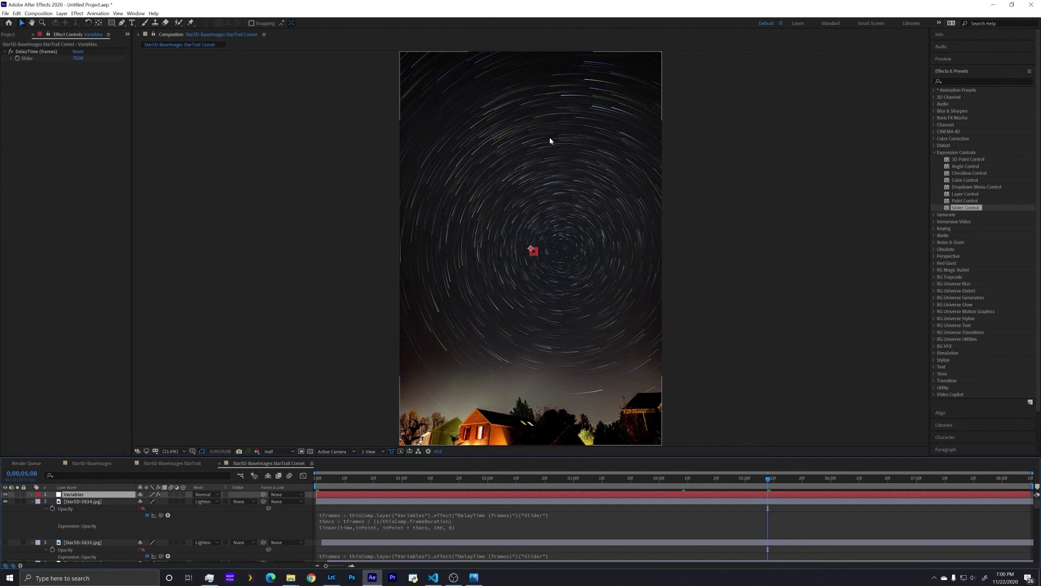
drag(75, 58, 55, 59)
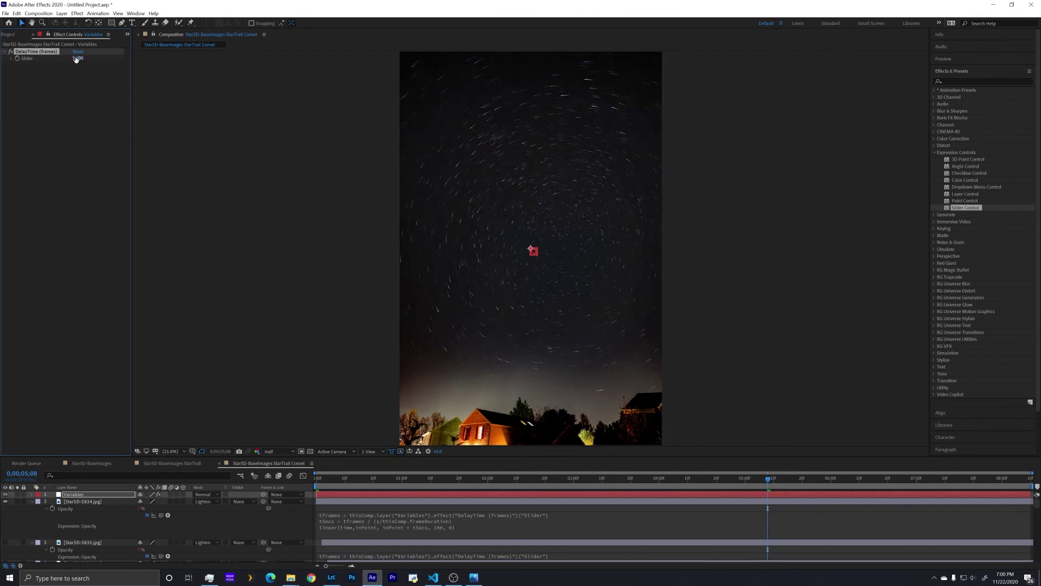
drag(76, 59, 128, 64)
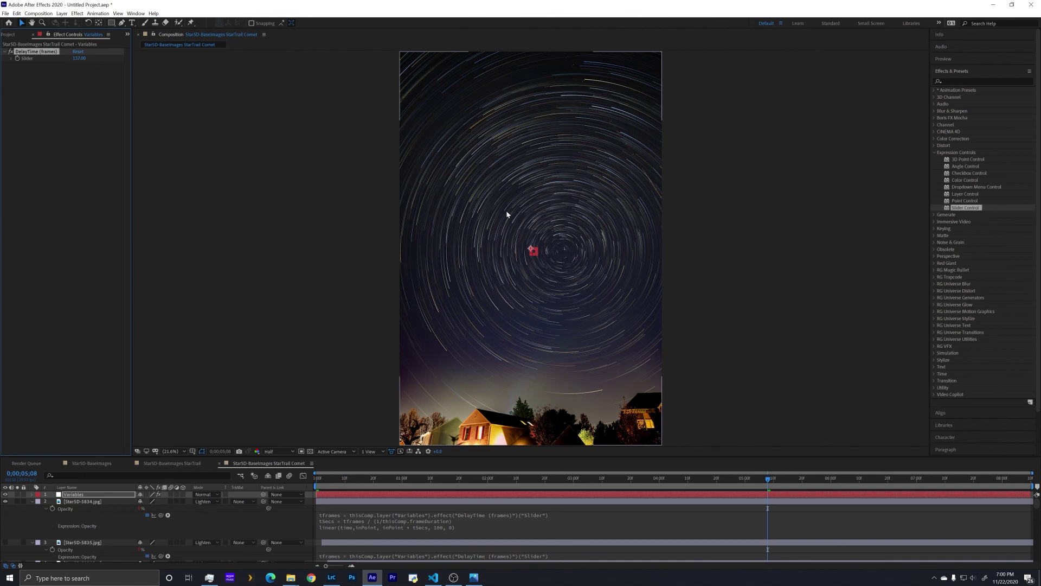
Duplicate the StarTrail Comet comp in the Project panel
click(223, 142)
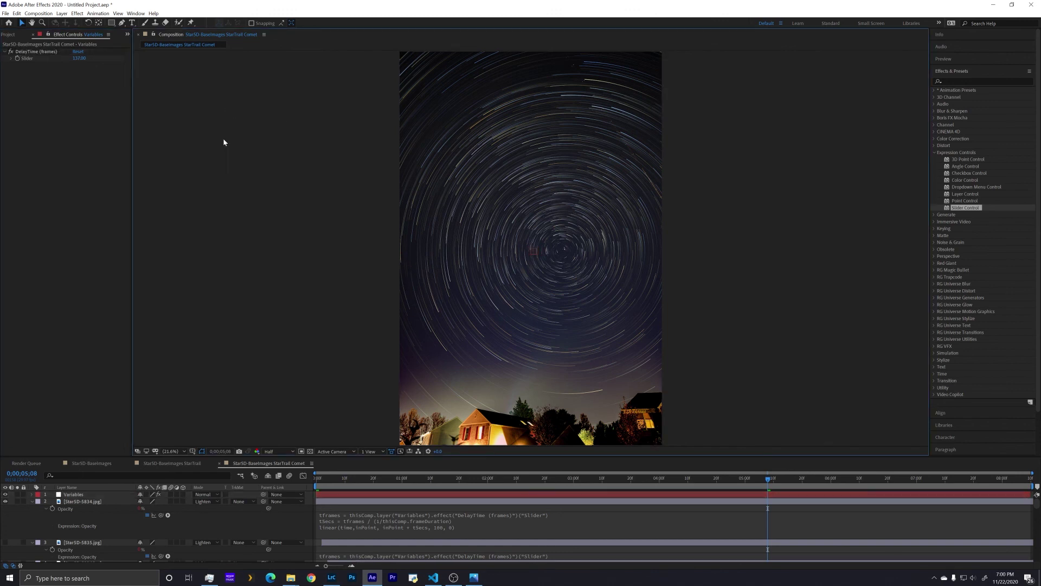
click(12, 35)
click(47, 192)
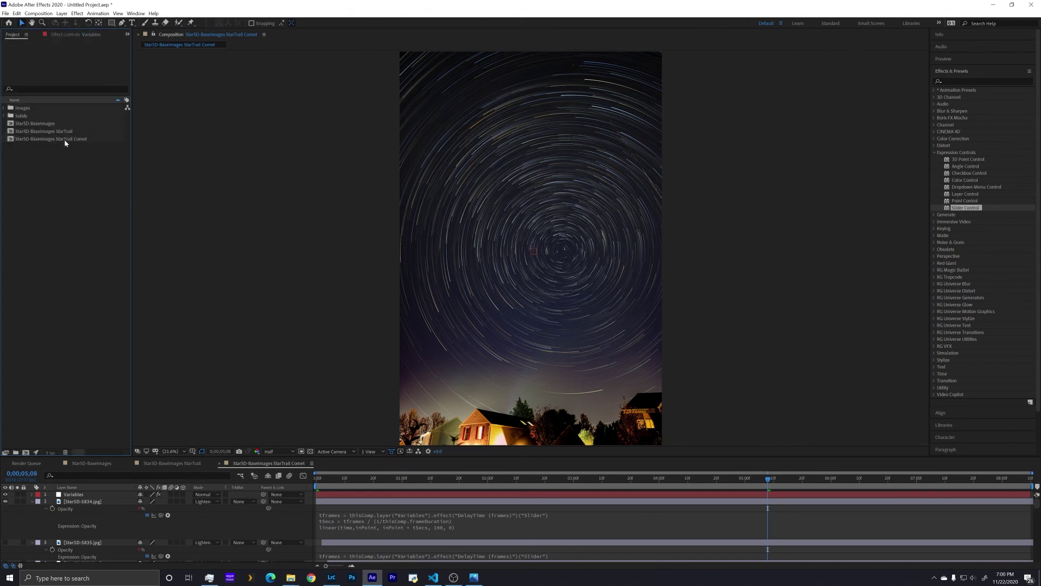
right_click(28, 138)
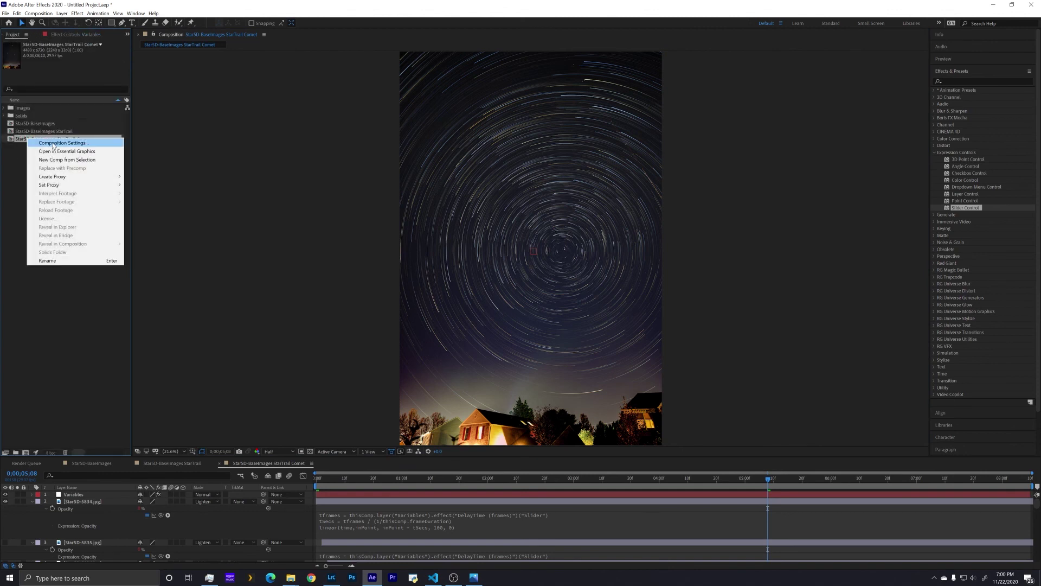
click(14, 158)
click(23, 140)
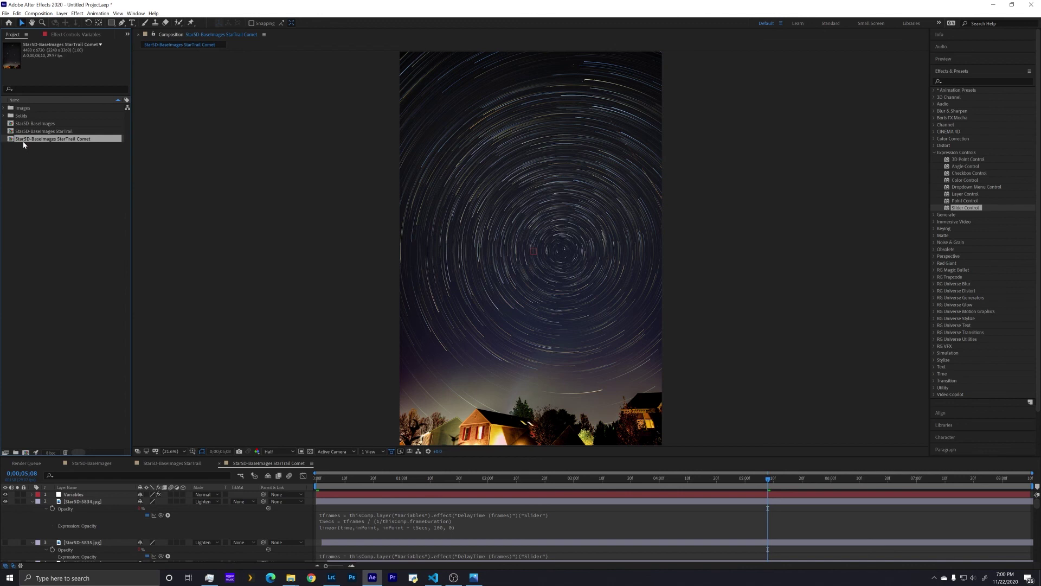
key(ctrl+d)
Rename the duplicate comp to 'StarTrail Comet Glow' in Composition Settings
right_click(87, 147)
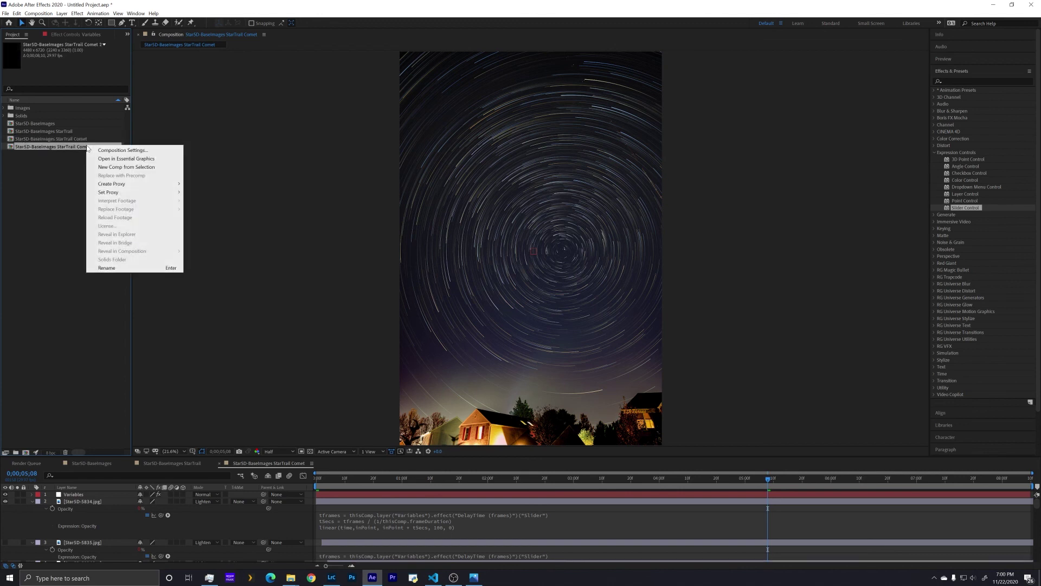
click(118, 150)
click(340, 153)
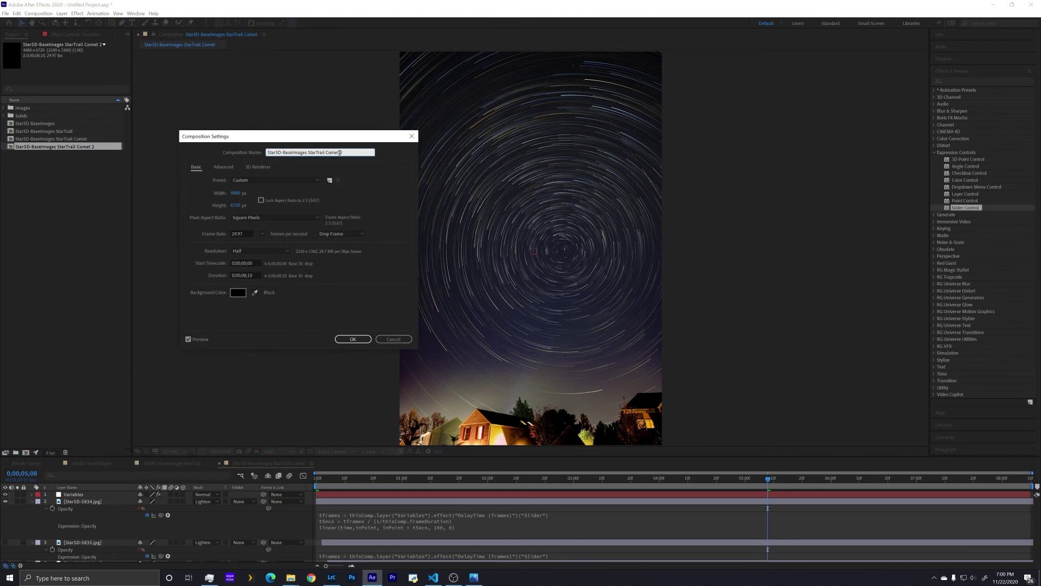
drag(339, 153, 351, 149)
click(352, 339)
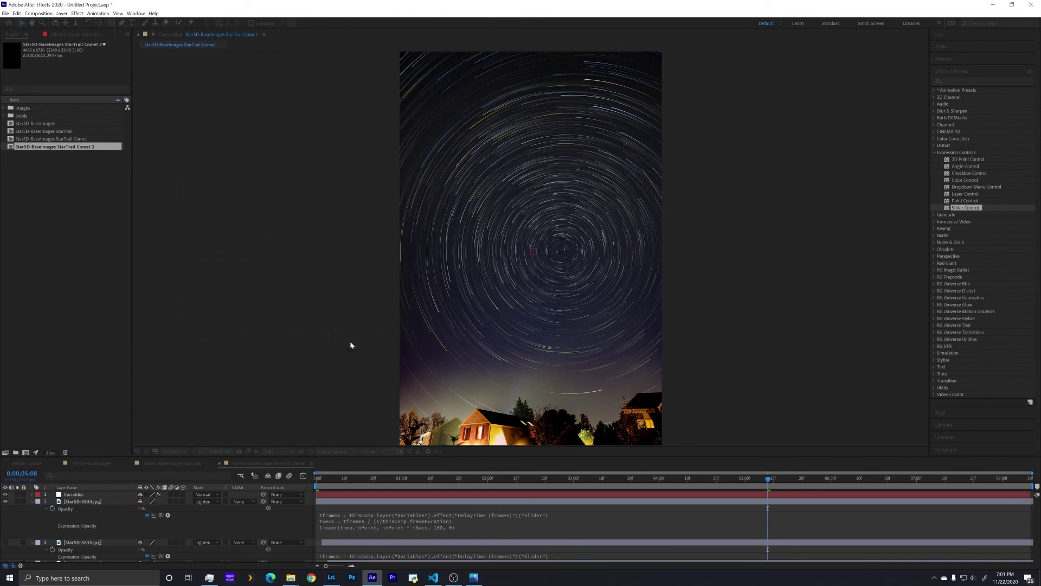
Open StarTrail Comet Glow and preview it up to 0;00;07;11
click(37, 197)
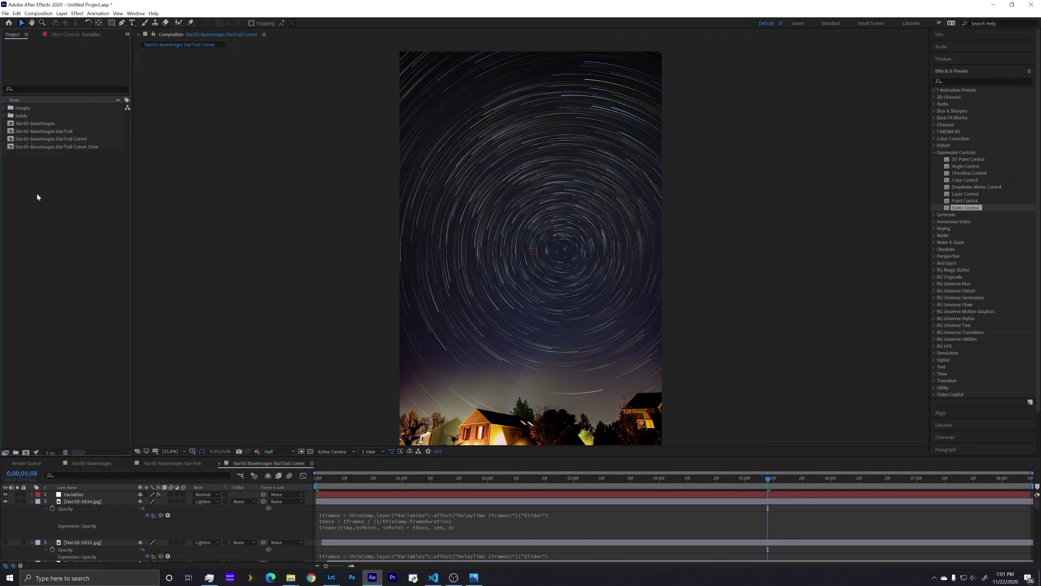
double_click(19, 147)
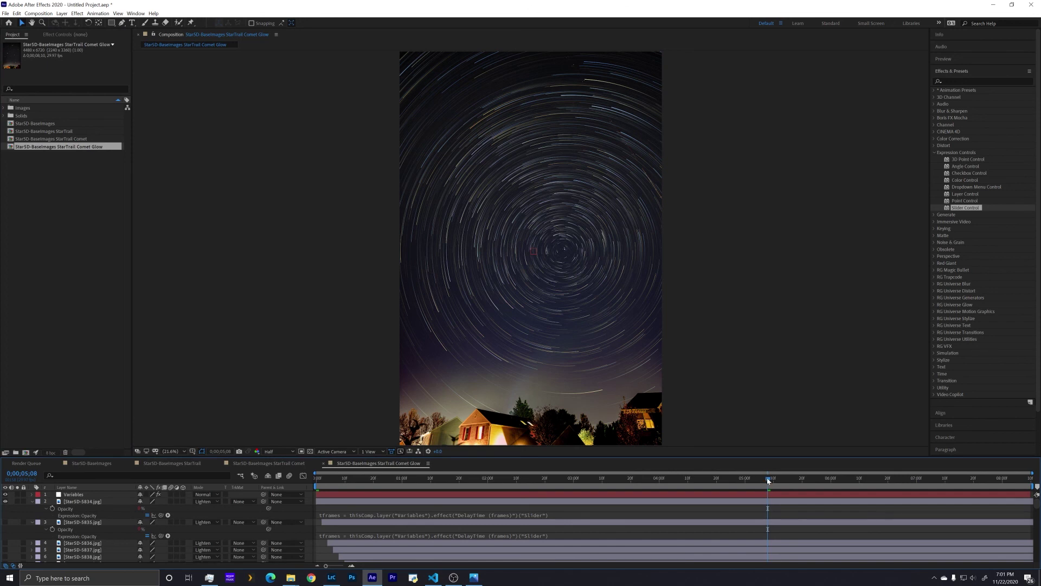
key(space)
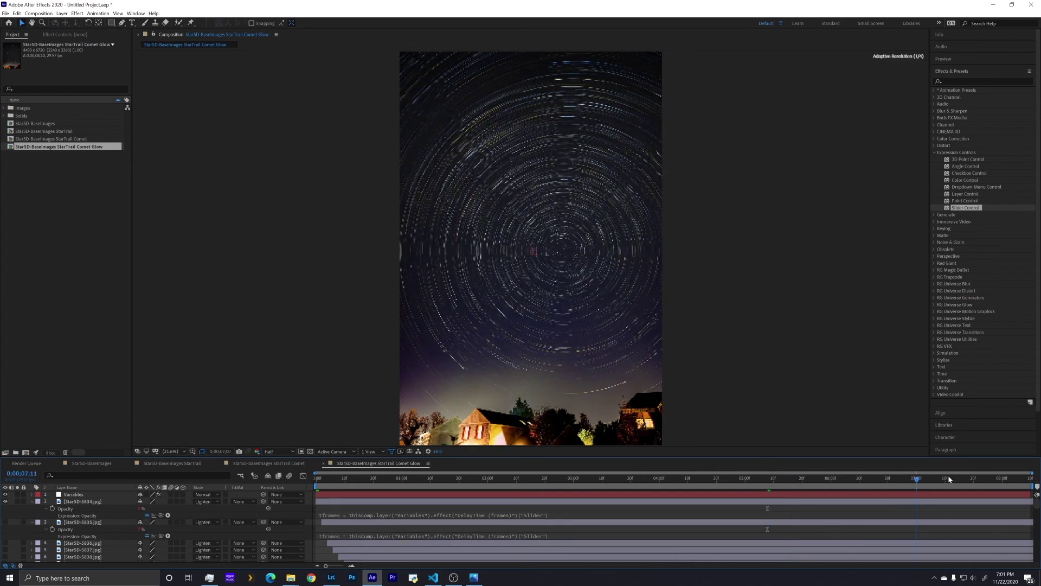
click(948, 478)
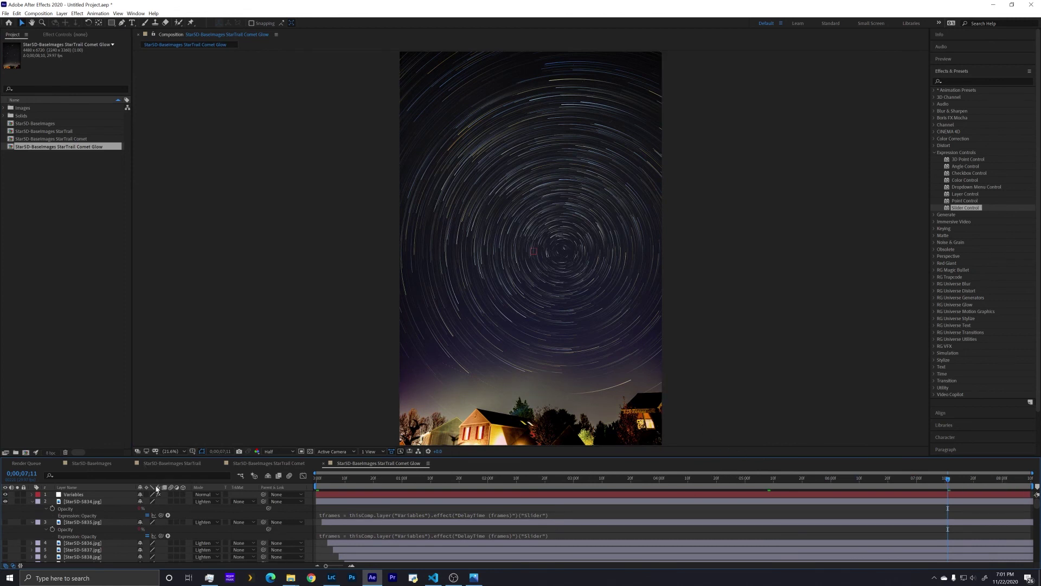
Add a new adjustment layer (Adjustment Layer 1) to the comp
click(43, 14)
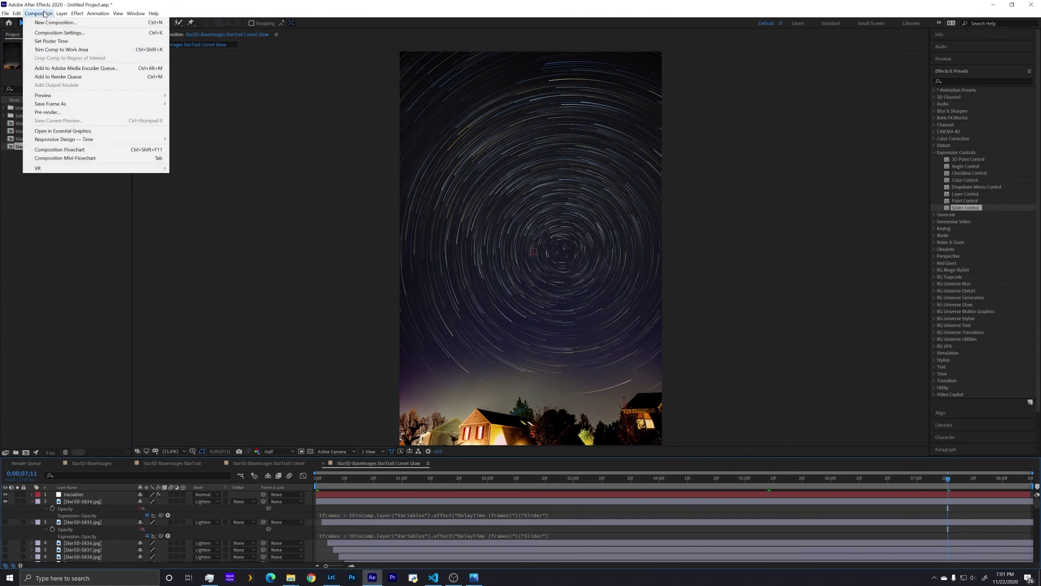
mouse_move(59, 15)
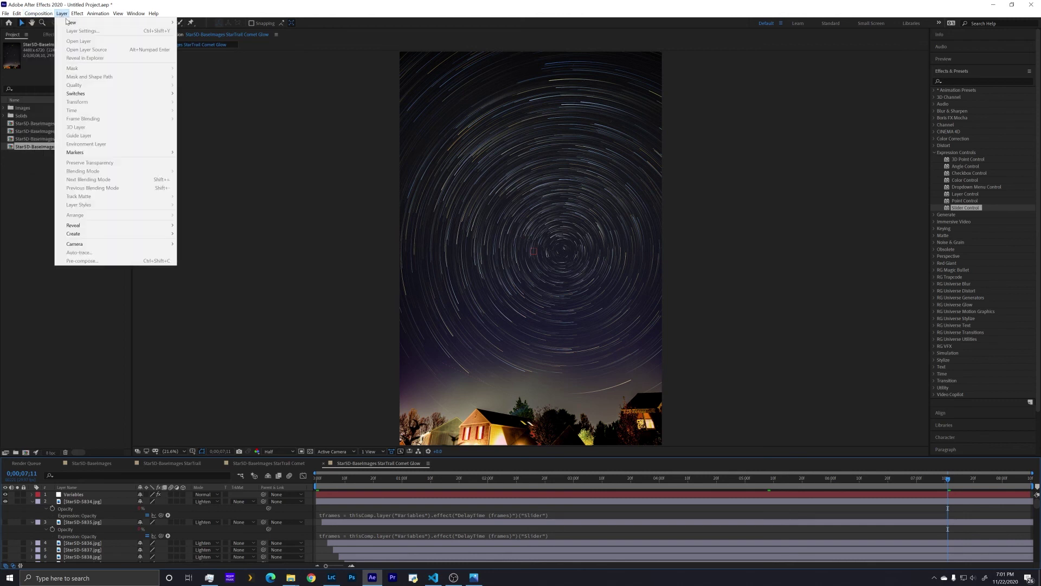
mouse_move(109, 22)
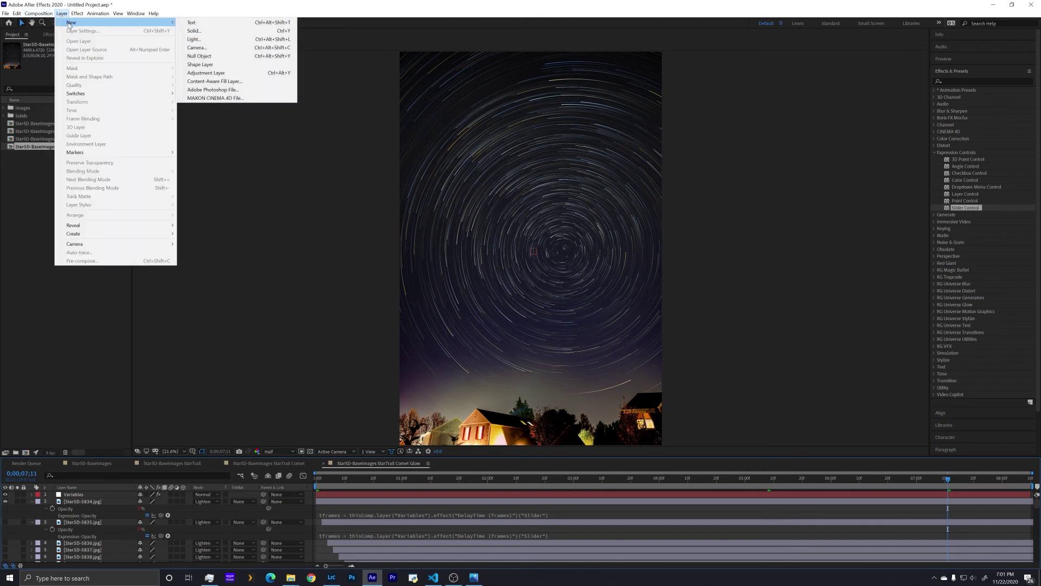
click(226, 72)
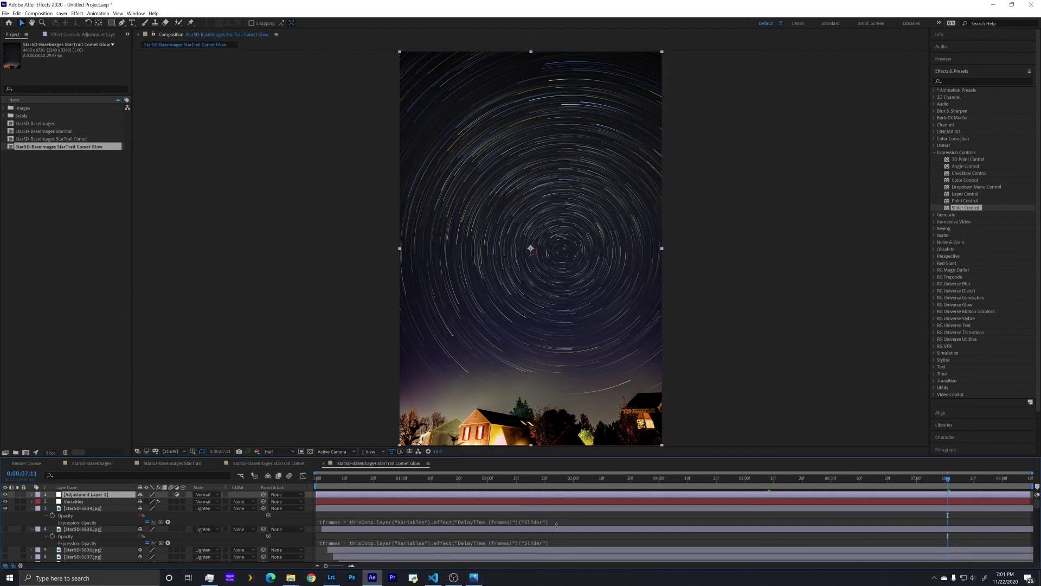
Search 'glow' in Effects & Presets and apply Glow to Adjustment Layer 1
click(951, 81)
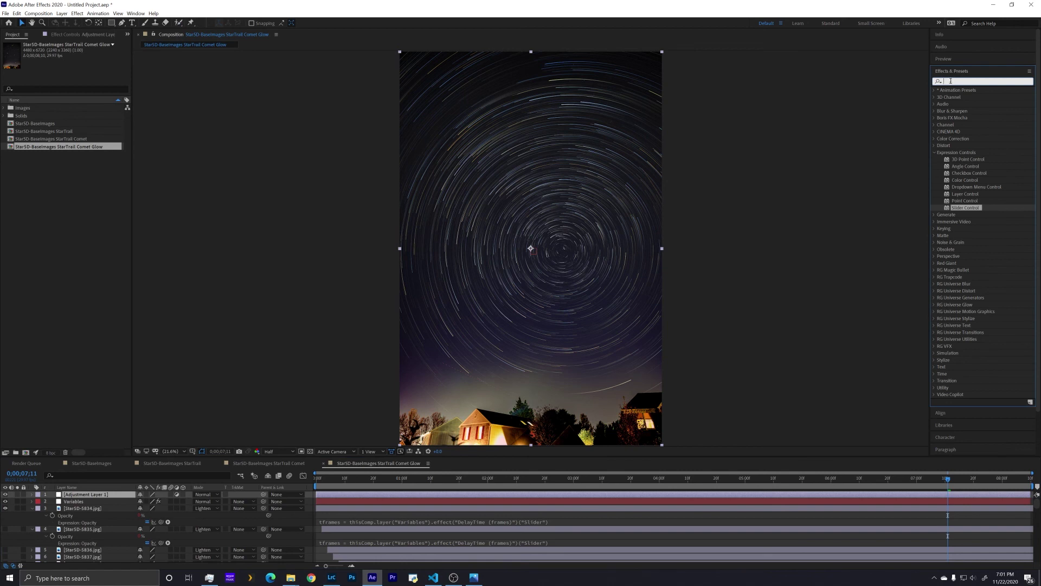
text(glow)
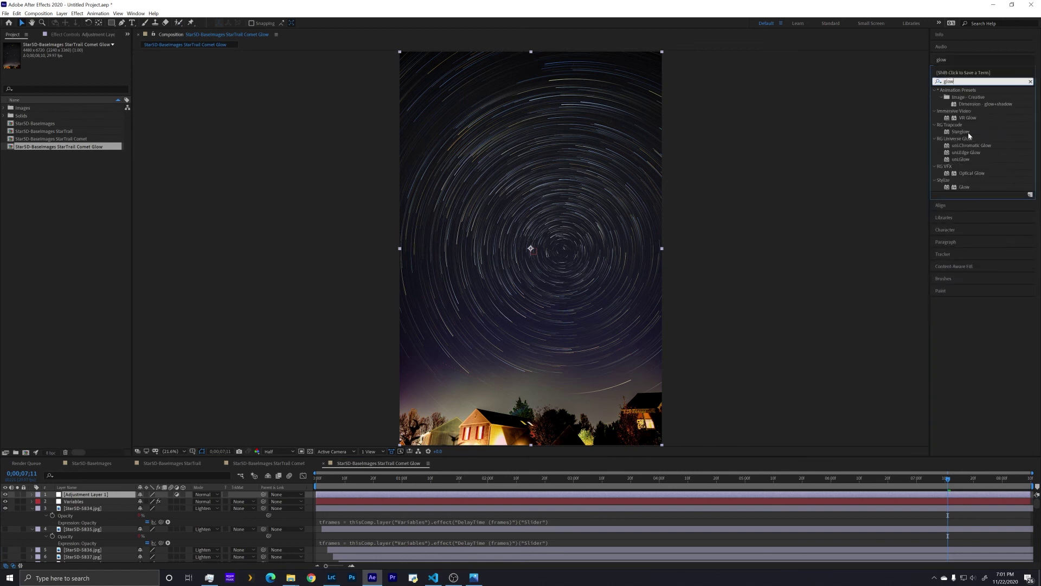
click(969, 188)
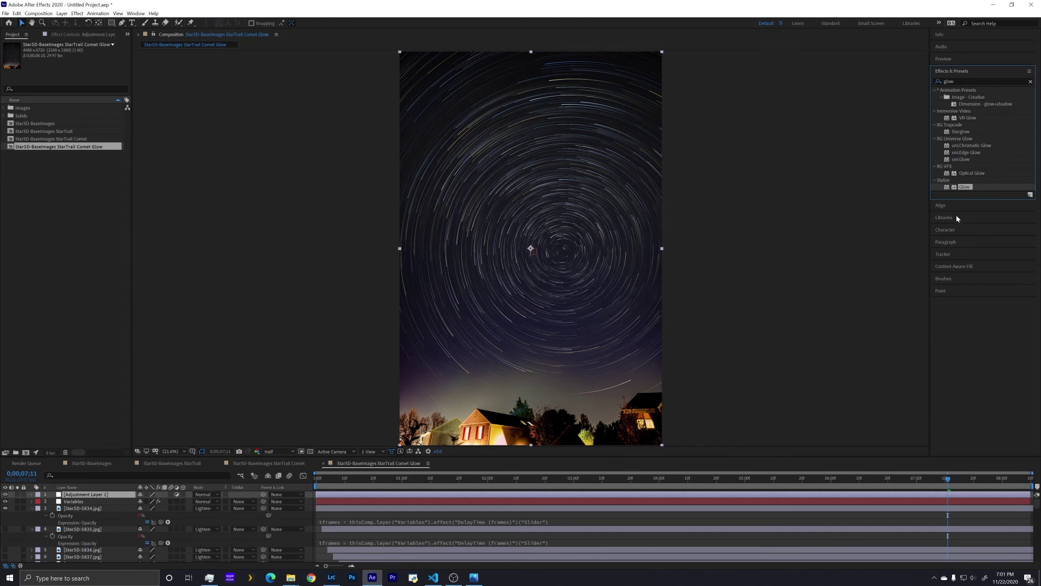
drag(967, 189, 609, 493)
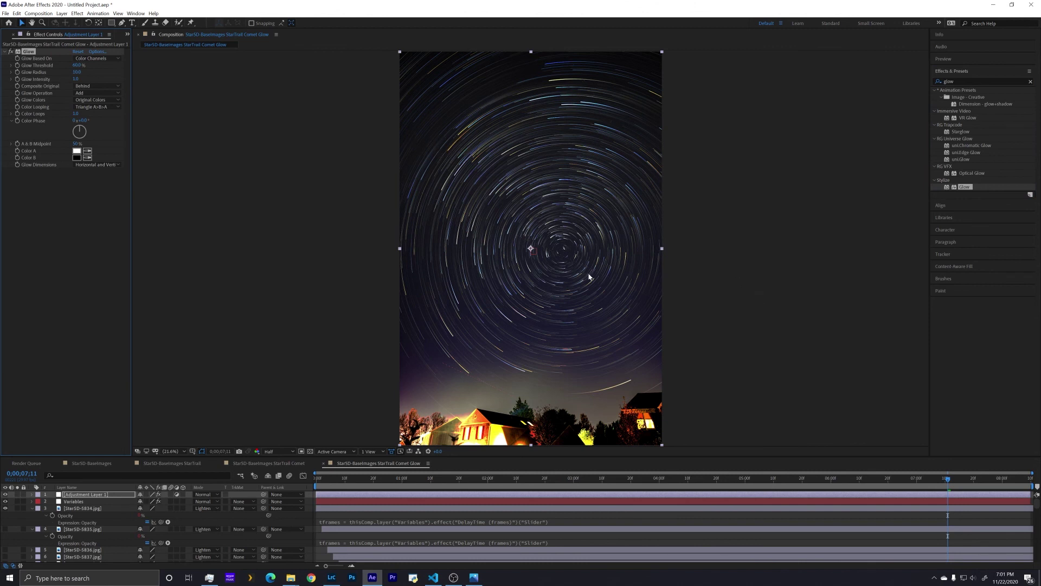
Toggle the Glow off and on to compare, then set Glow Intensity 1.2 and Glow Radius 7
click(11, 52)
click(12, 52)
drag(76, 79, 87, 79)
drag(78, 72, 89, 72)
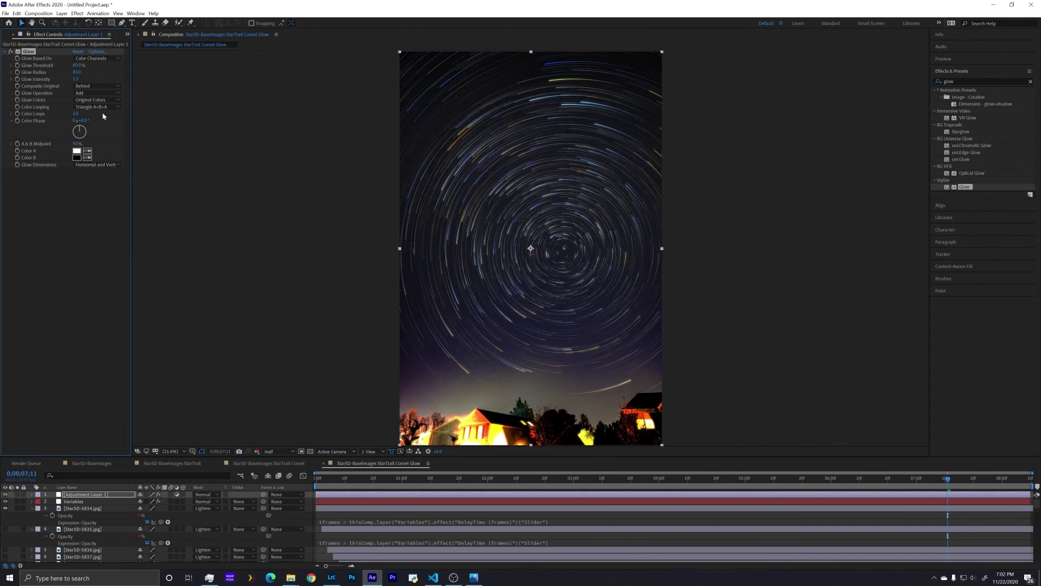
drag(76, 72, 60, 72)
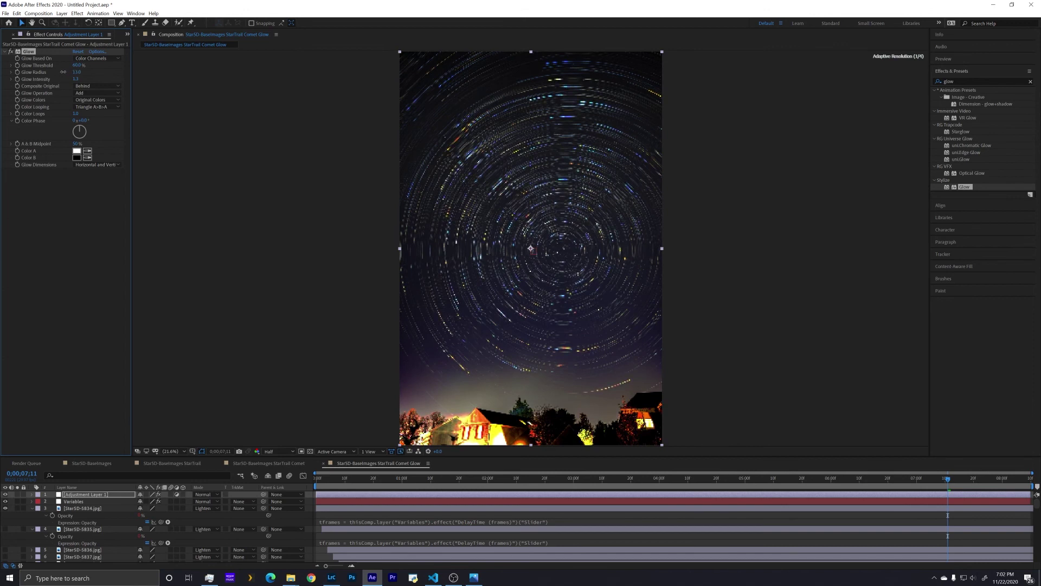
click(79, 72)
text(7)
key(Return)
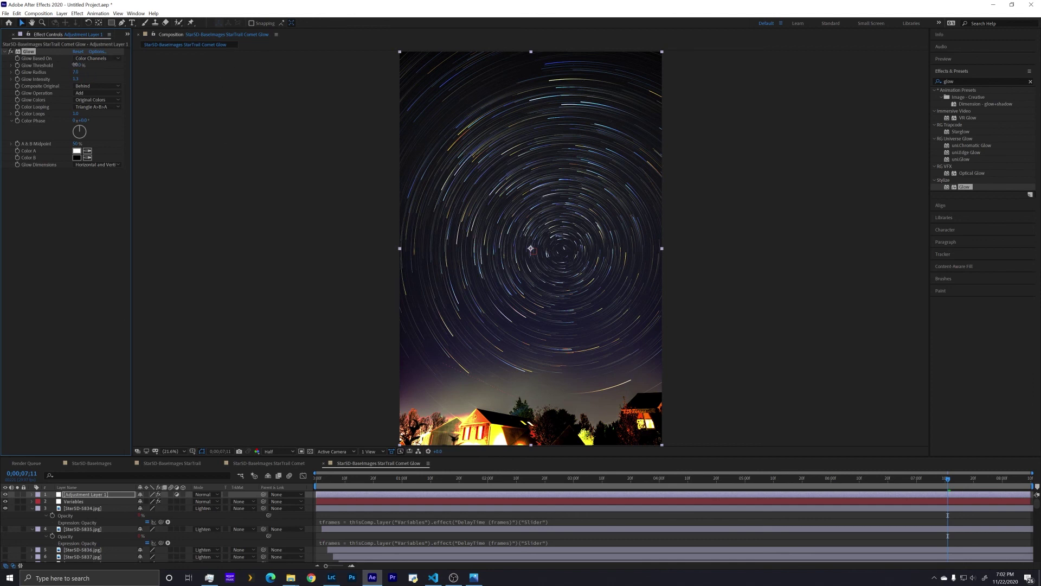
Set Glow Threshold to 60% and select Adjustment Layer 1
drag(75, 66, 58, 69)
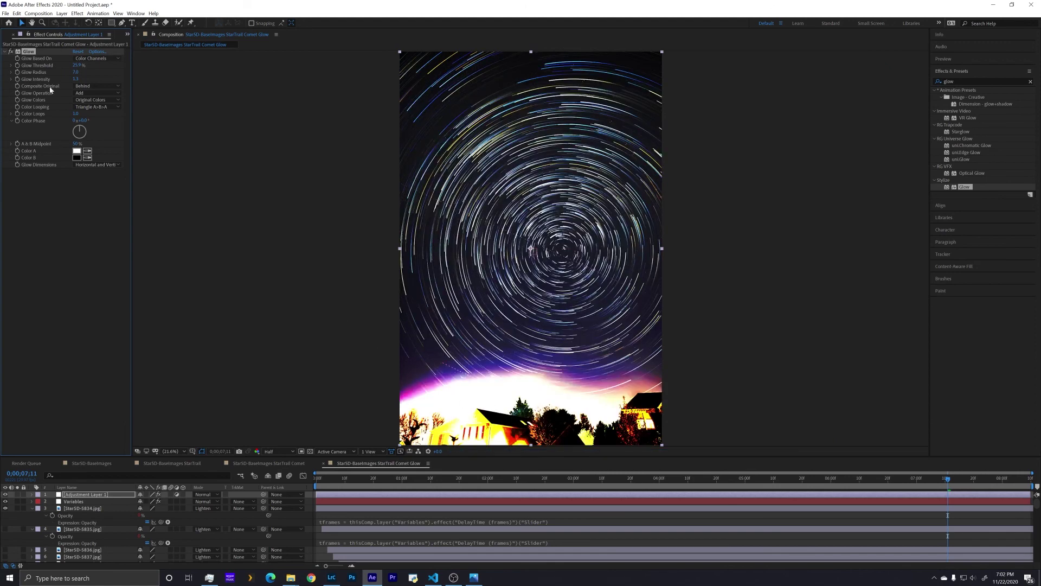
click(78, 65)
text(60)
key(Return)
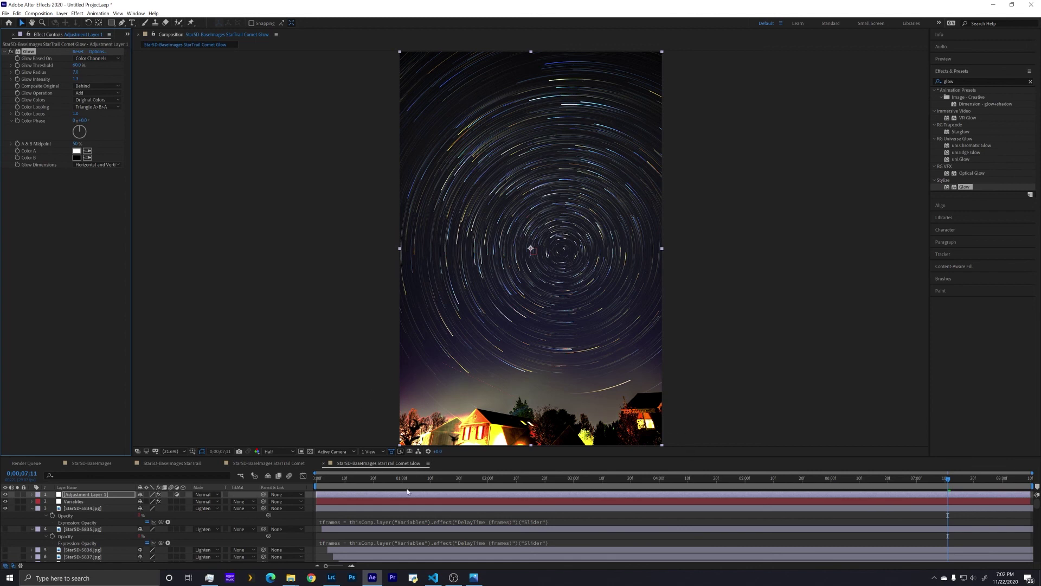
click(362, 494)
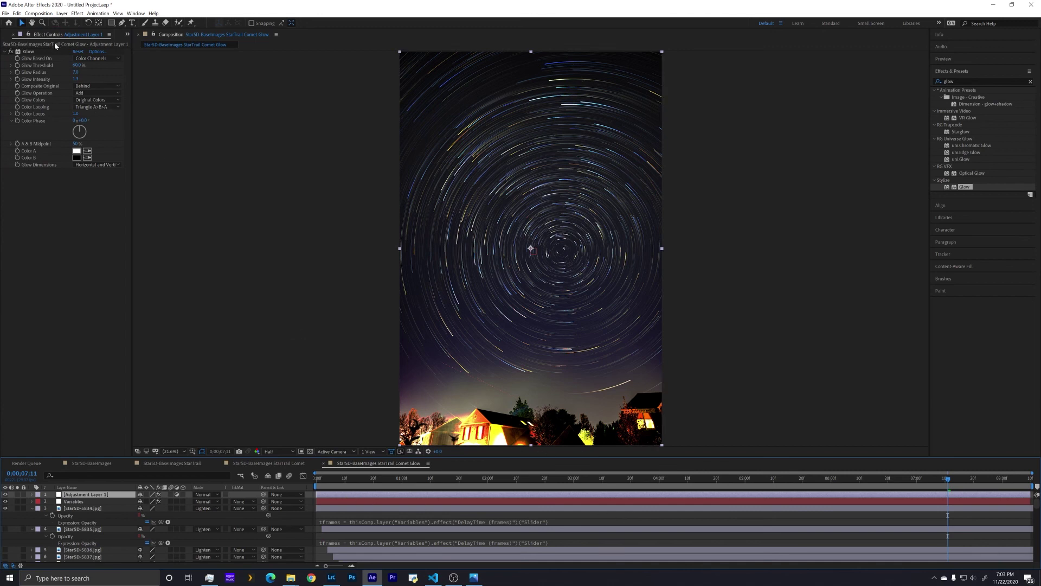
Trace a Pen mask path along the skyline above the houses, past the right edge
click(122, 24)
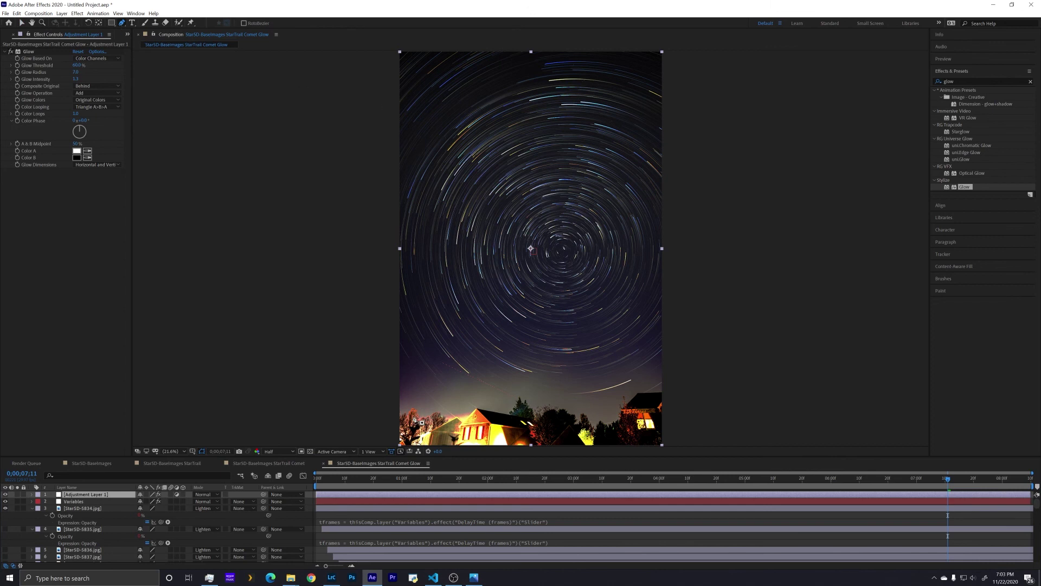
click(391, 399)
click(436, 400)
click(474, 391)
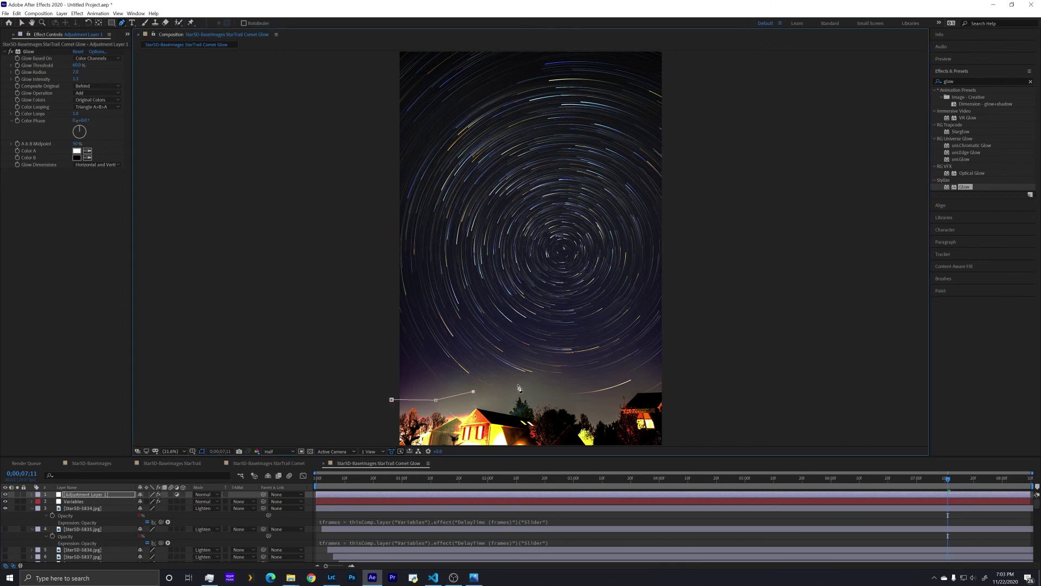
click(520, 385)
click(566, 391)
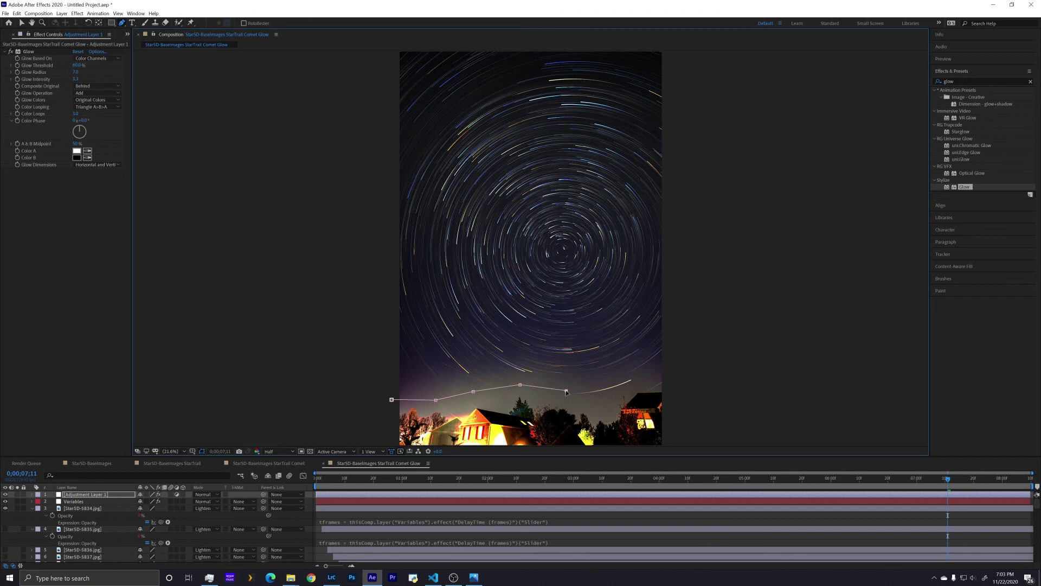
click(594, 404)
click(624, 391)
click(669, 382)
Bring the path down below the houses and close the mask back at the start point
click(674, 440)
scroll(684, 419, down, 1)
click(640, 438)
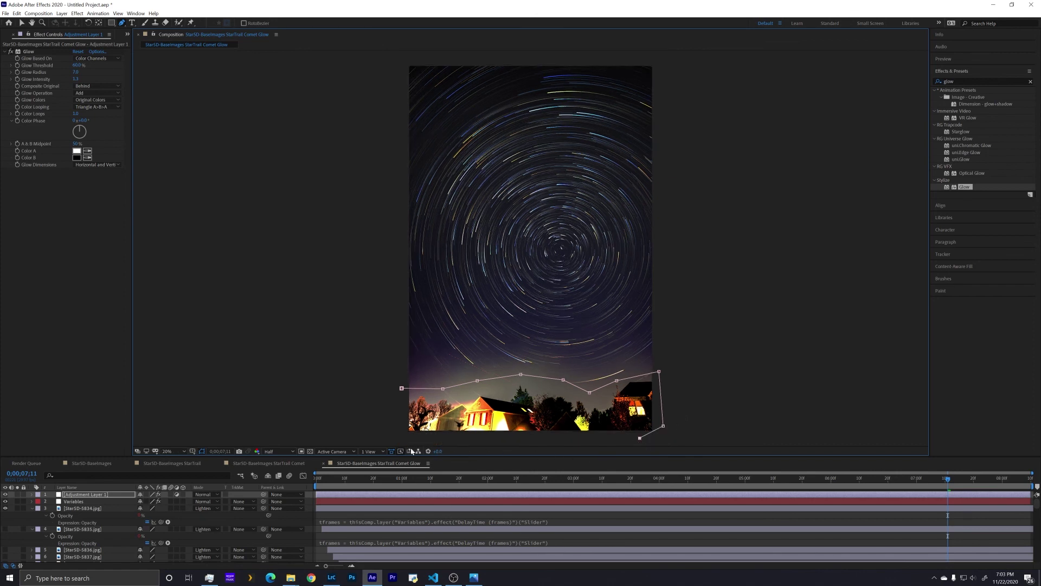
click(397, 435)
click(402, 388)
key(v)
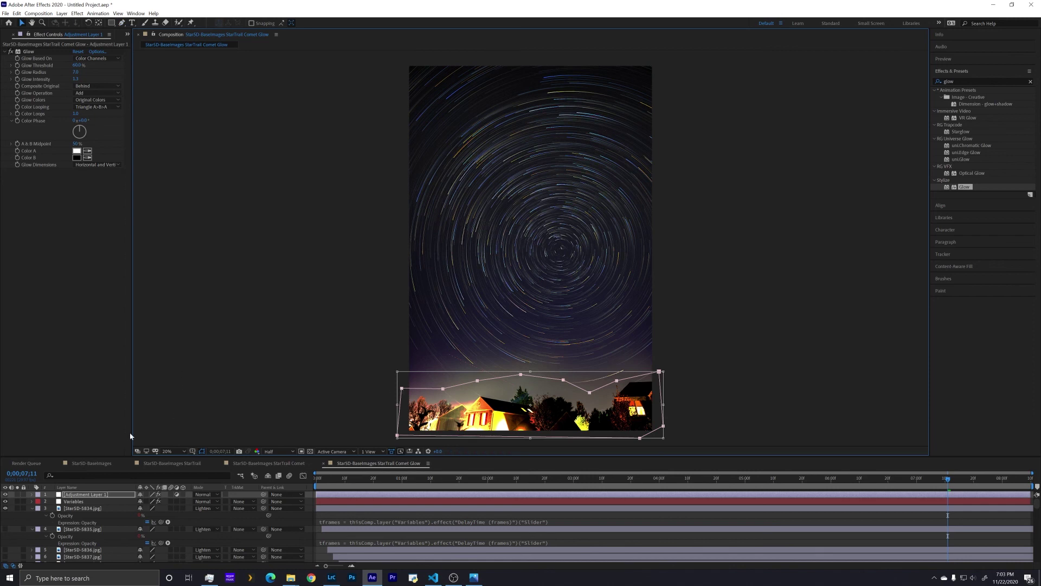
click(32, 494)
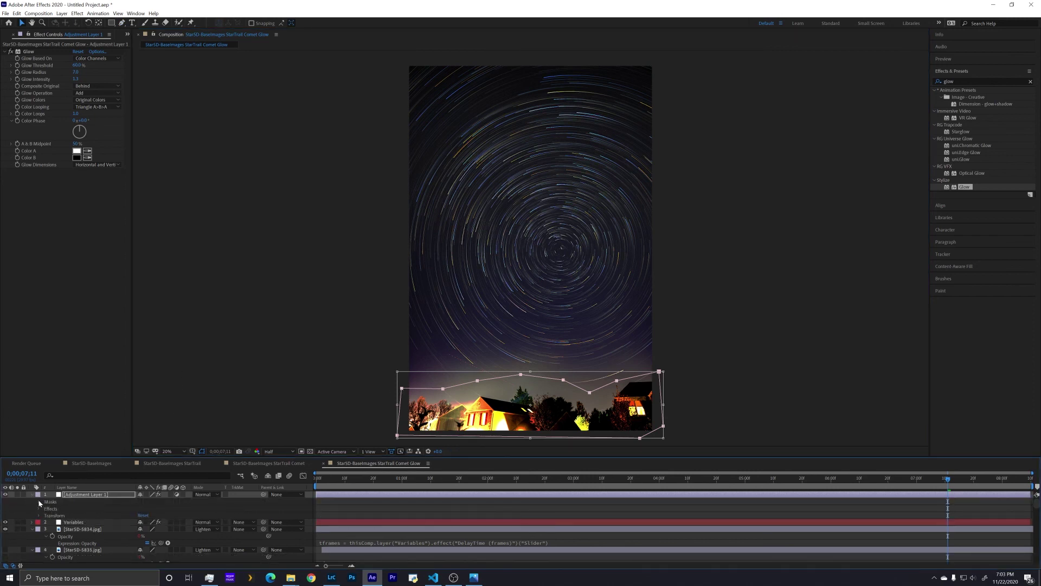
Set Mask 1 to Subtract and feather its edge with the Mask Feather tool
click(39, 502)
click(160, 509)
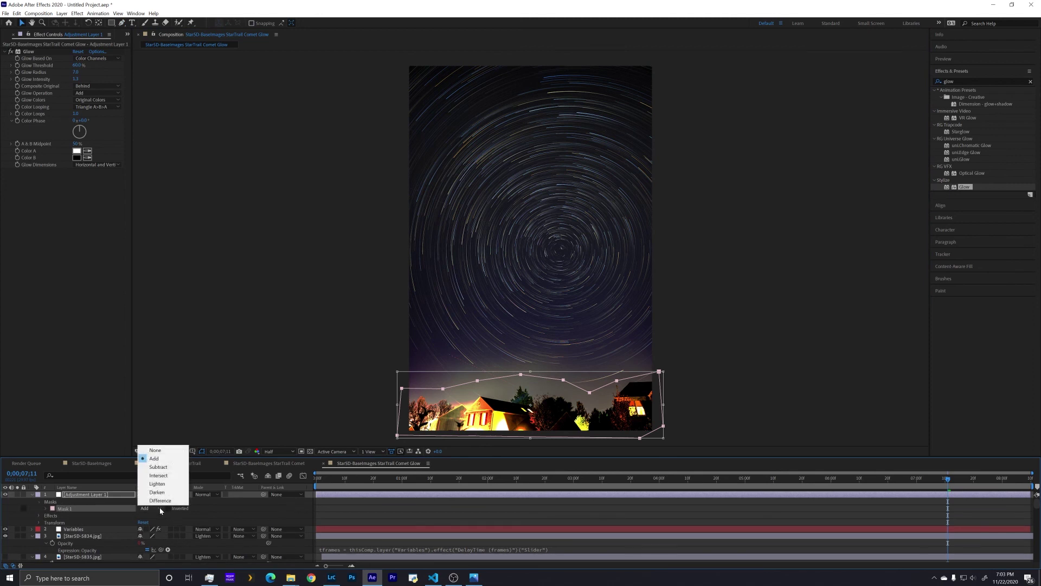
click(160, 467)
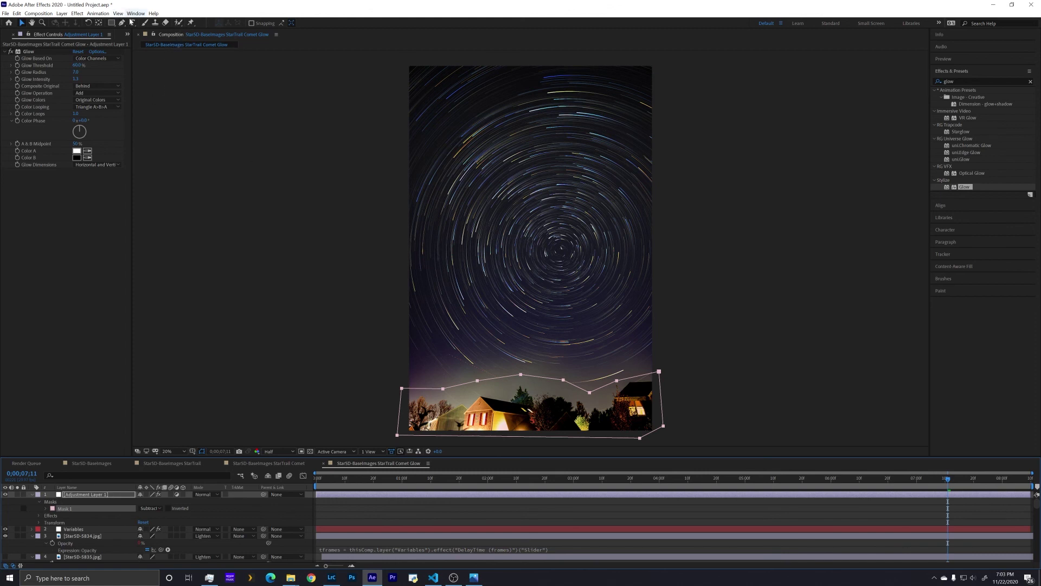
drag(122, 23, 150, 49)
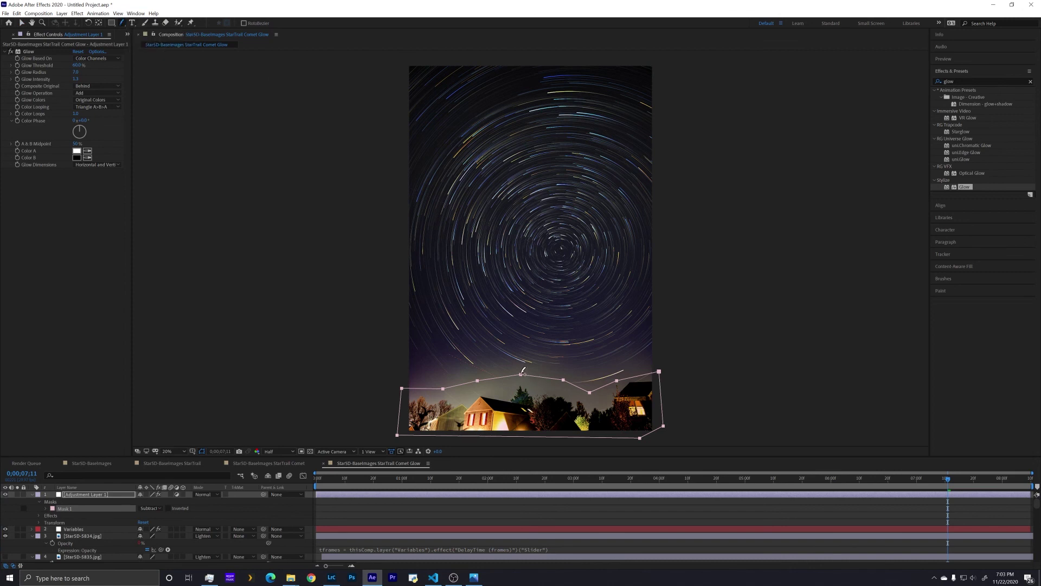
drag(522, 372, 520, 366)
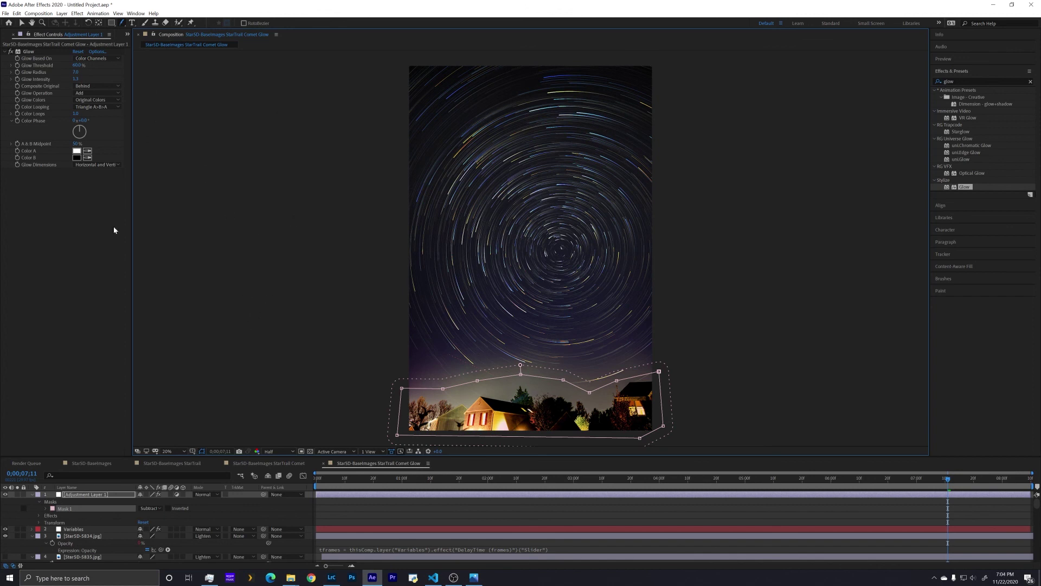
Scrub the playhead from the start to about 0;00;04;20 as the star trails lengthen
click(344, 479)
drag(344, 481, 374, 487)
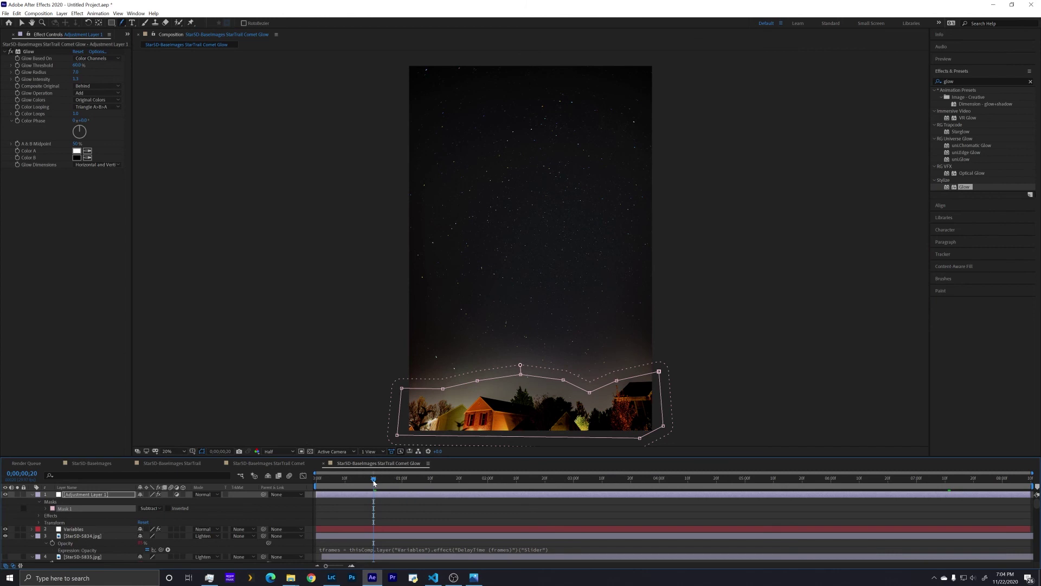
drag(374, 483, 717, 478)
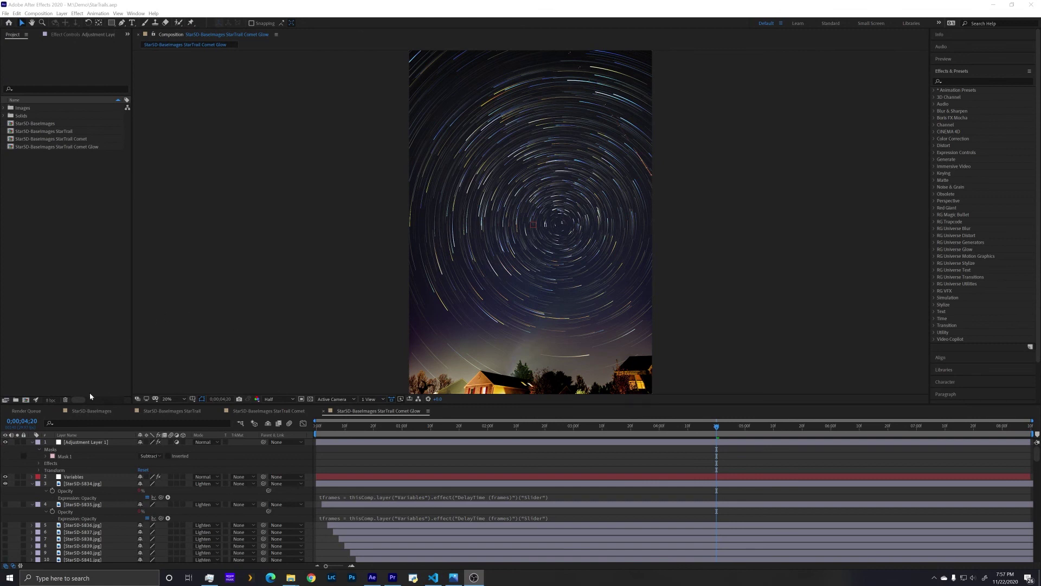
Make image layers 4 through 11 visible in the Comet Glow comp
scroll(122, 493, down, 2)
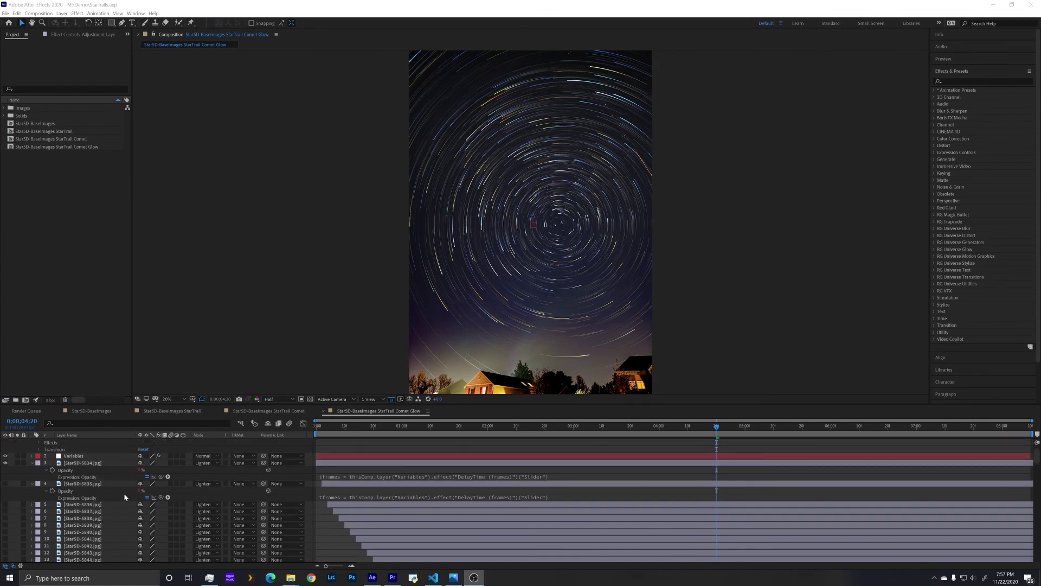
drag(9, 463, 3, 527)
scroll(5, 560, down, 3)
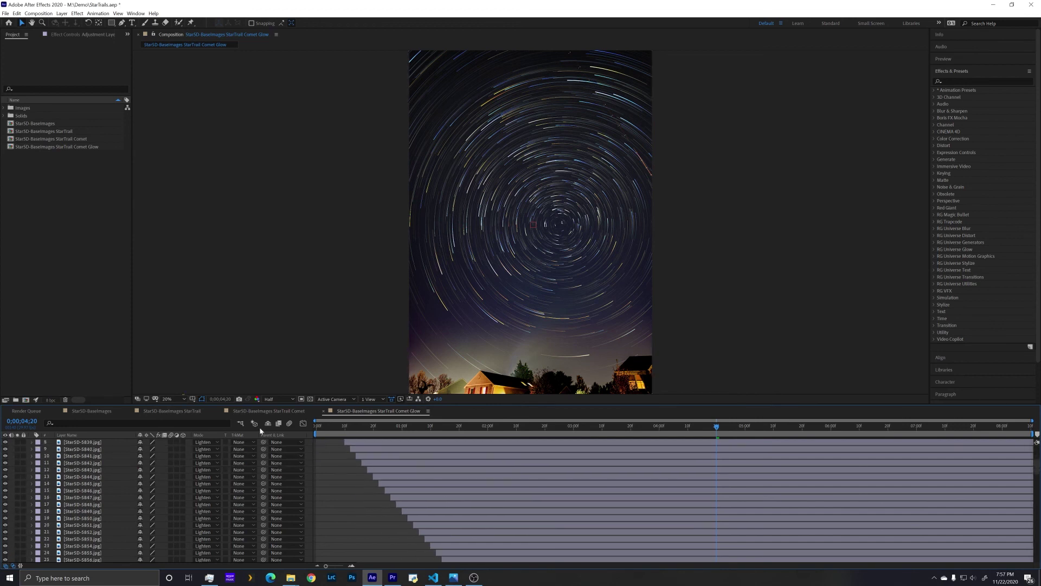
Enable the image layers in StarTrail Comet, then return via StarTrail to StarSD-BaseImages
click(268, 410)
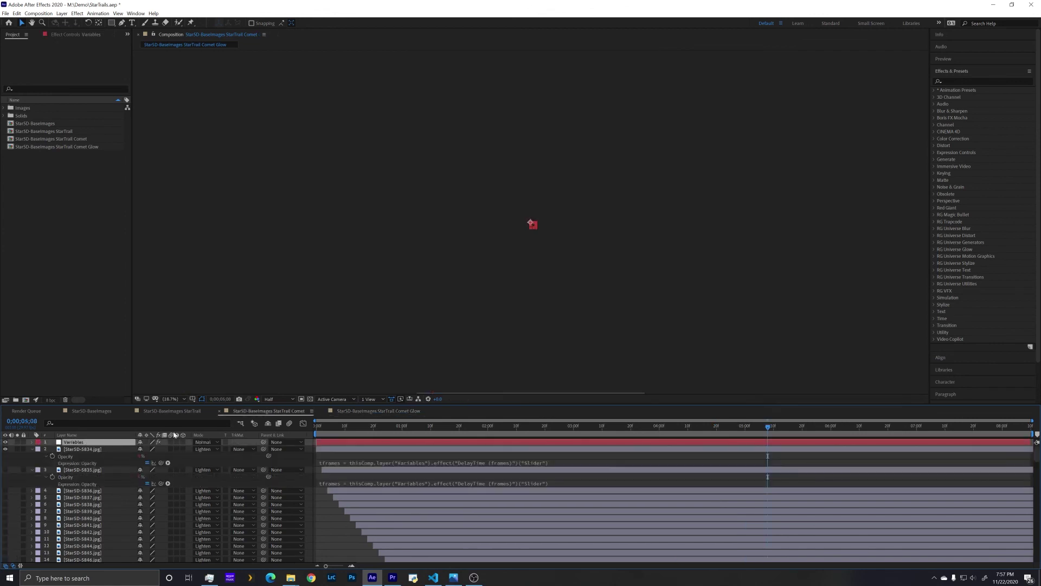
drag(7, 472, 39, 528)
scroll(40, 529, down, 3)
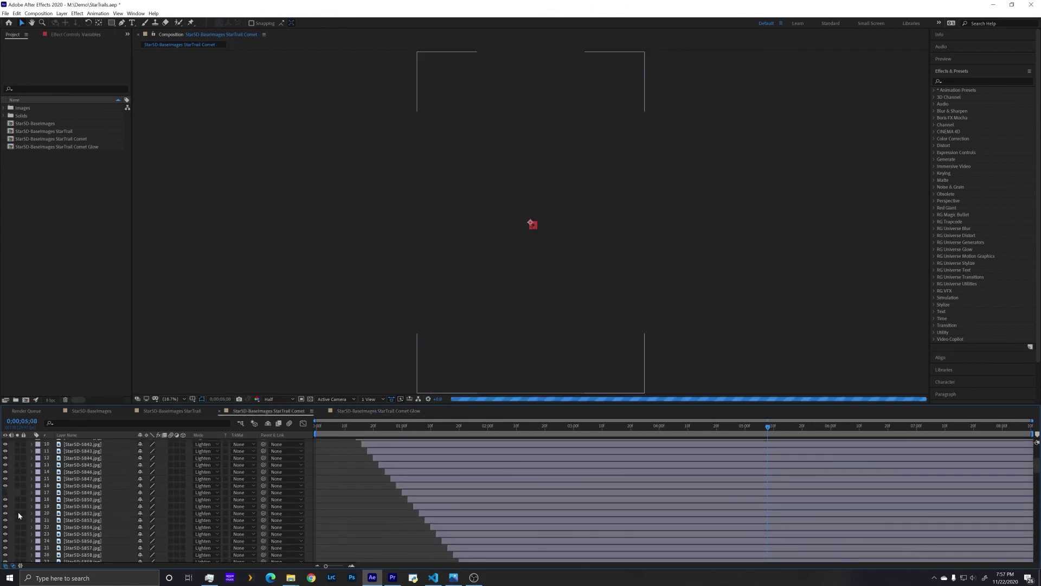
click(187, 412)
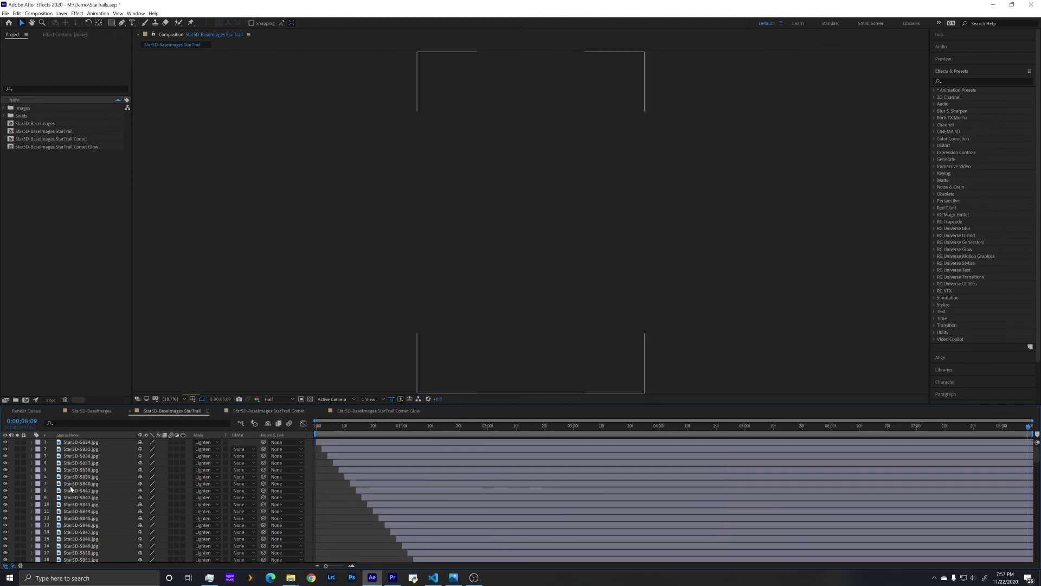
click(104, 413)
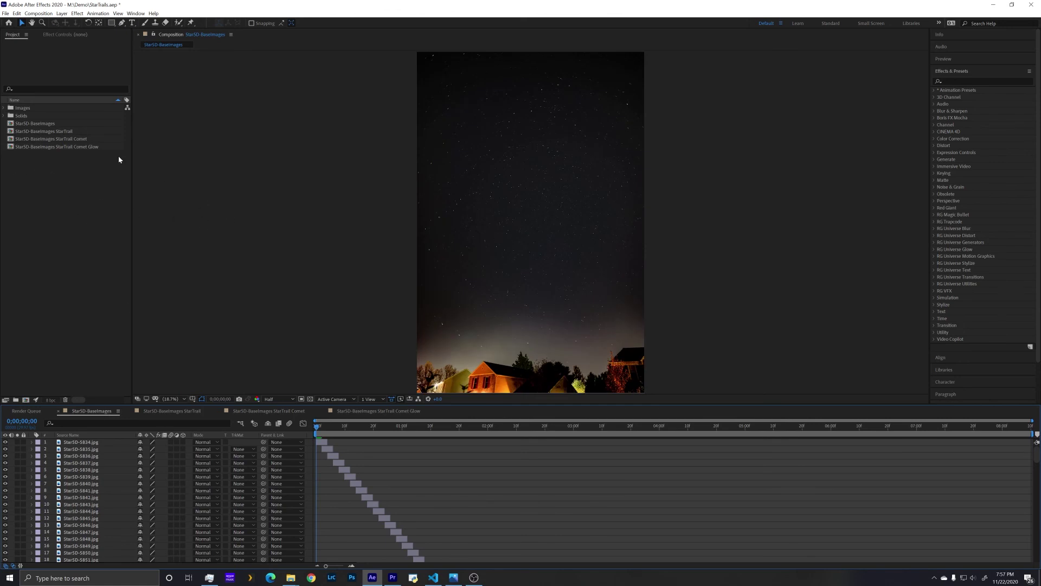
Save the project as StarTrails.aep, replacing the existing file
click(6, 13)
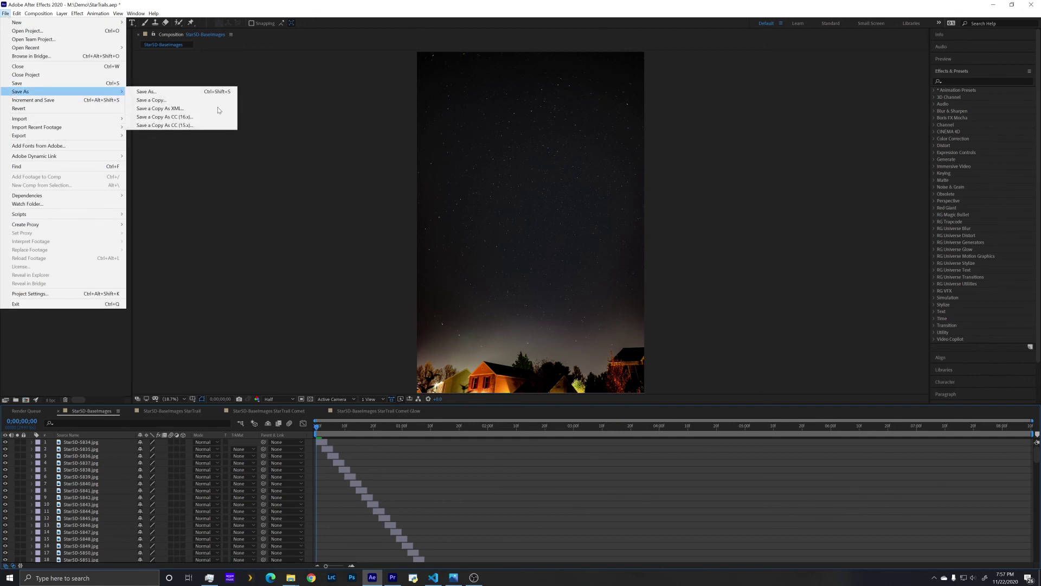
click(170, 91)
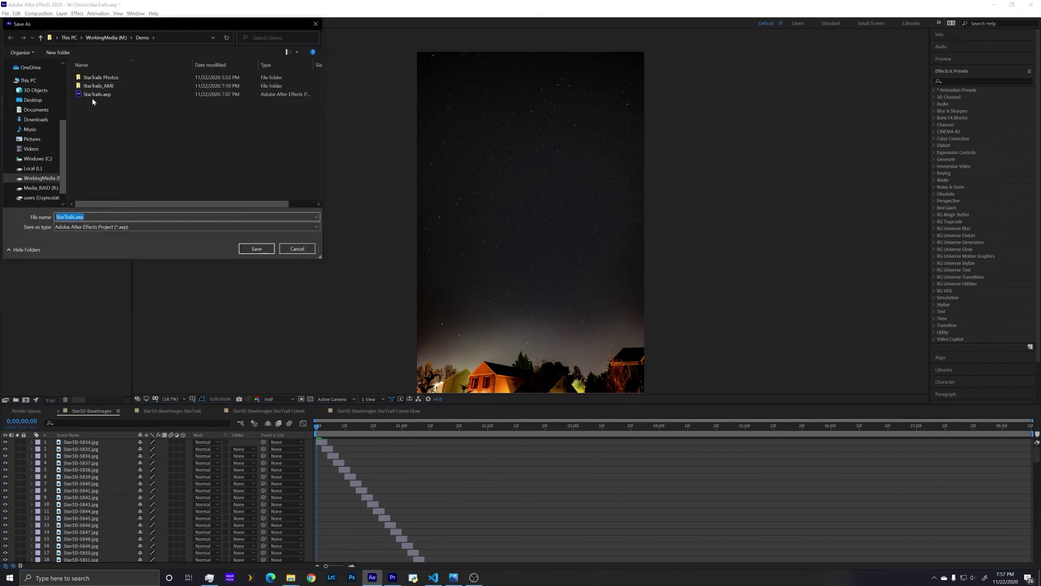
click(91, 95)
click(269, 251)
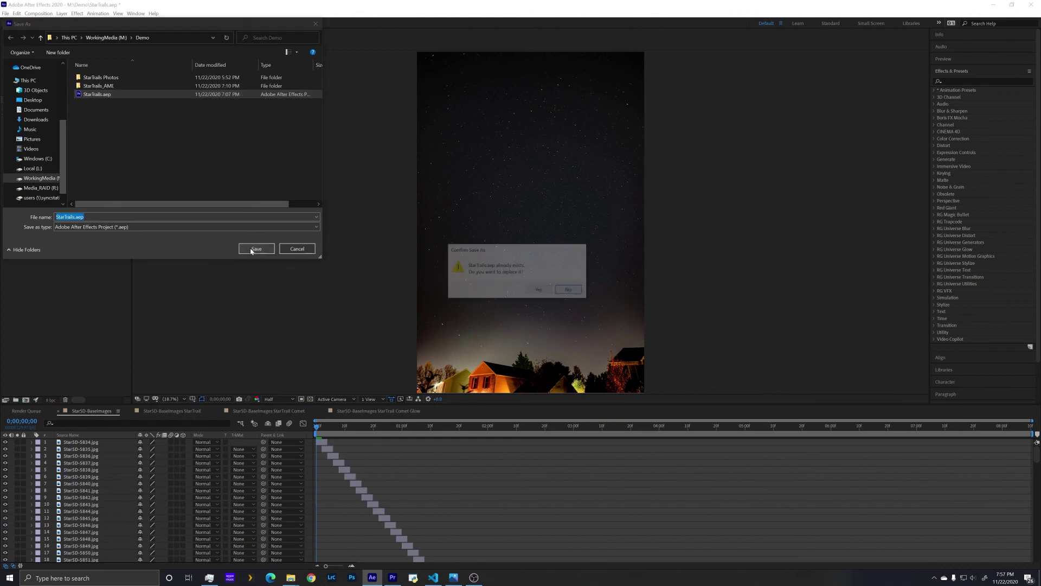
click(544, 292)
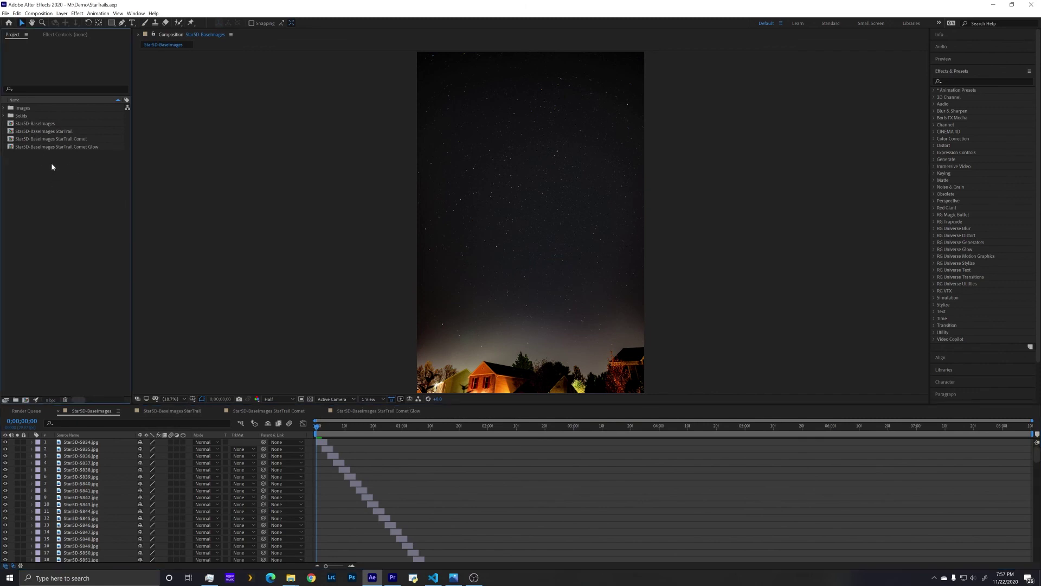
Select the four star comps and add them to the Adobe Media Encoder queue
drag(51, 163, 36, 126)
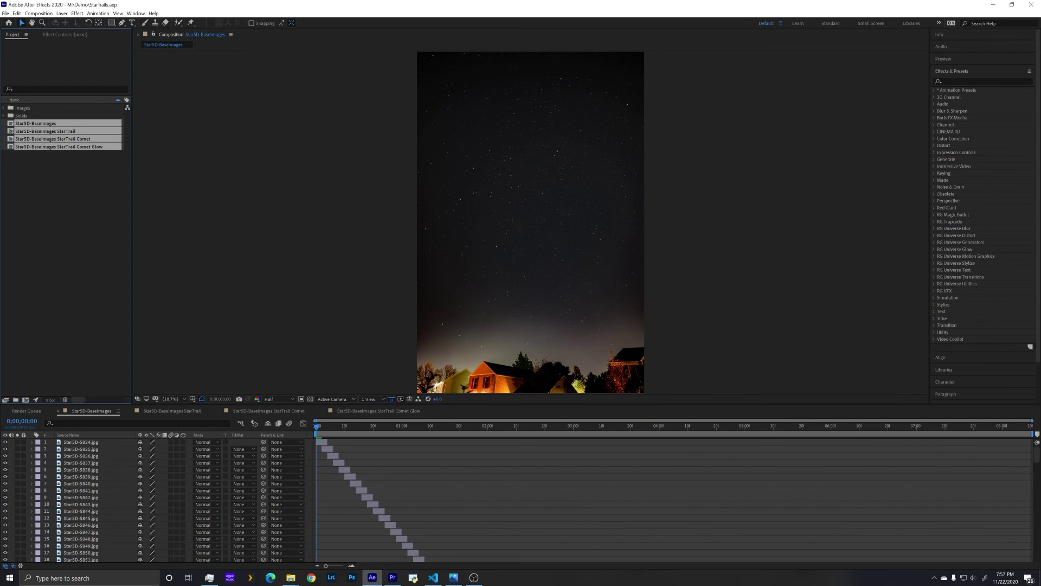
click(5, 13)
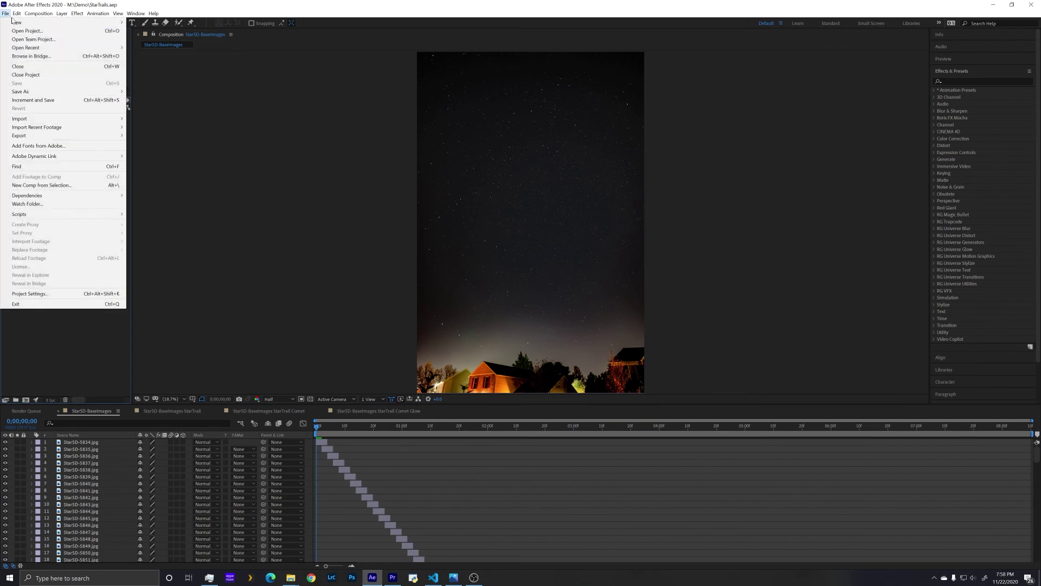
mouse_move(50, 138)
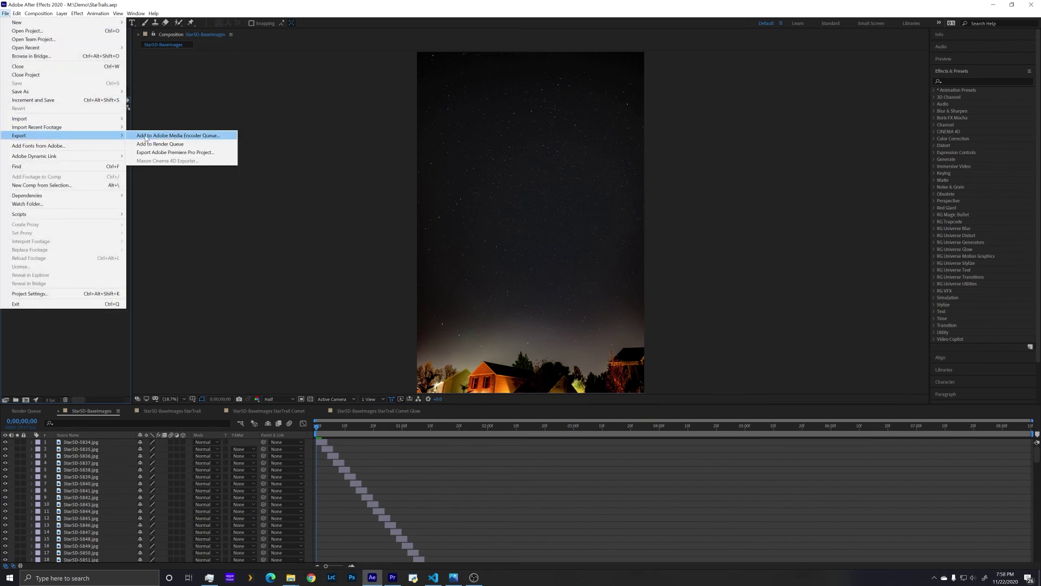
click(169, 136)
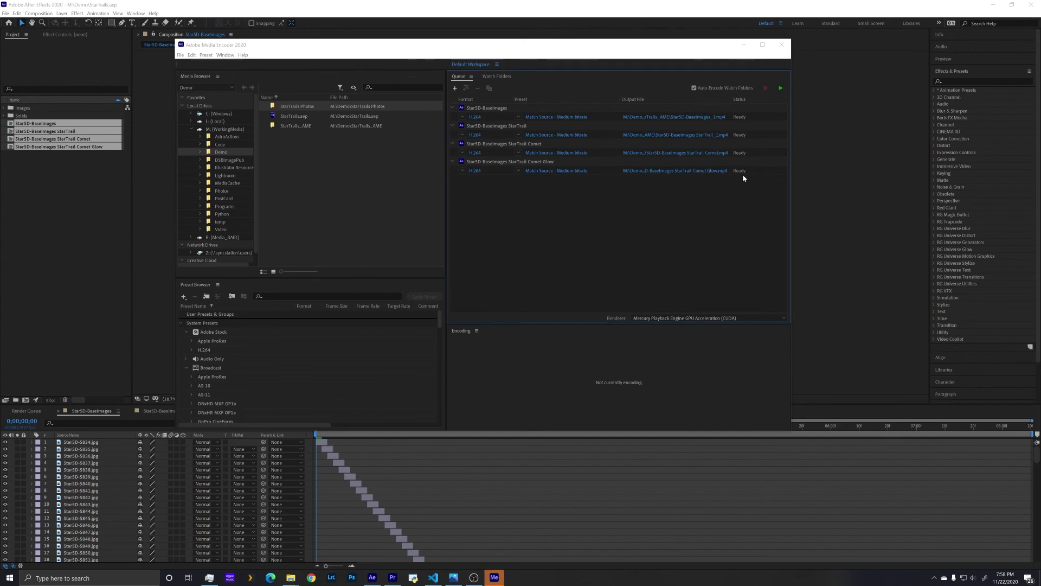
Start the Media Encoder queue to encode the four comps as H.264 MP4s
click(781, 89)
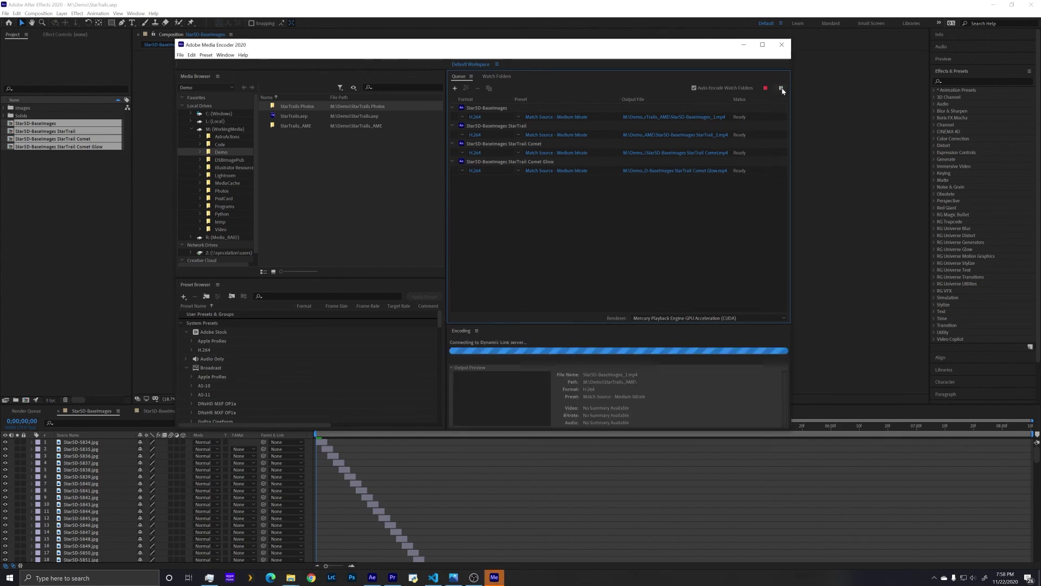